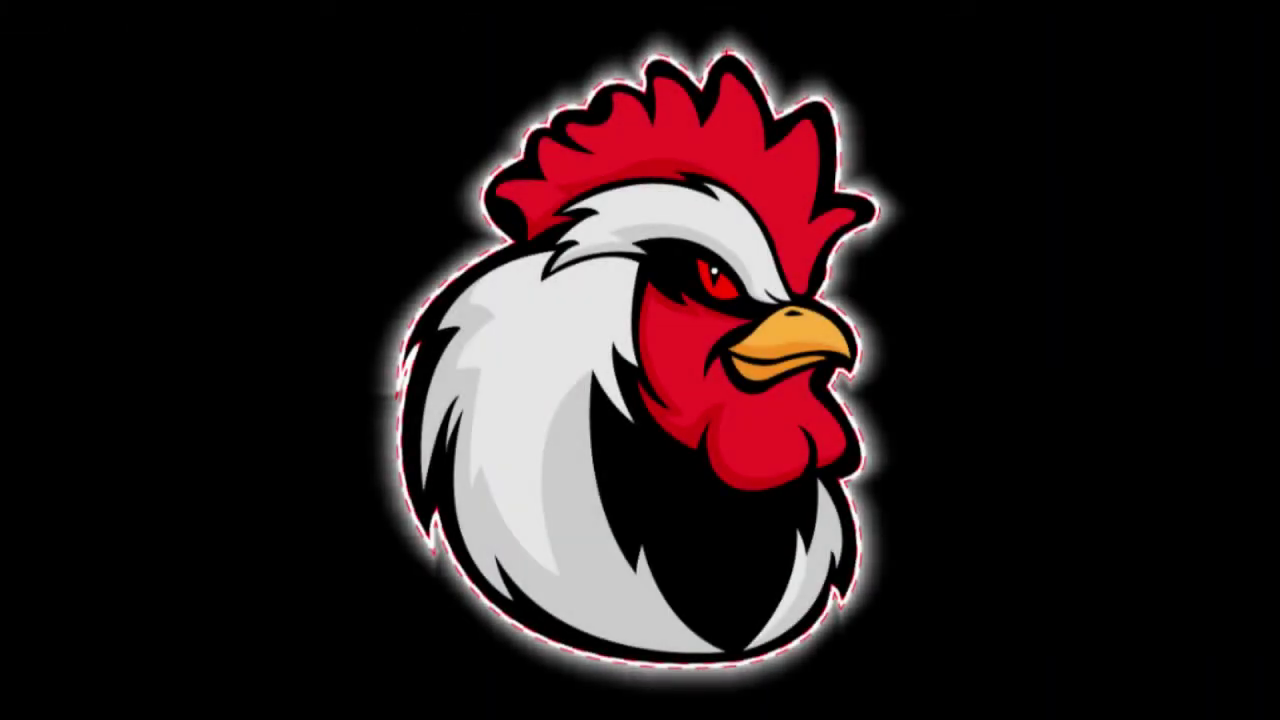
Switch to the Pen tool and place the first beak point on the blank cock mascot artboard
key(p)
click(769, 390)
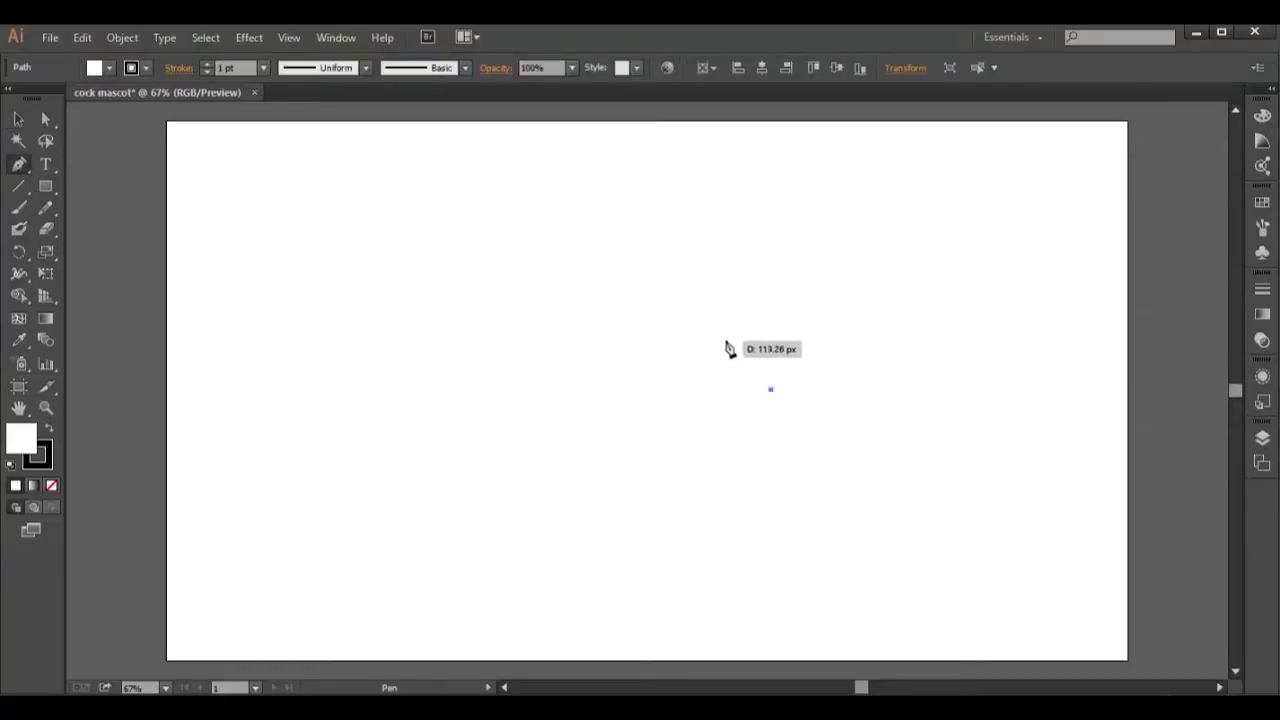
Draw the closed, curved upper beak shape with the Pen tool
drag(720, 341, 669, 334)
click(720, 345)
mouse_move(671, 383)
mouse_down()
mouse_move(652, 387)
mouse_move(775, 400)
mouse_move(790, 414)
mouse_up()
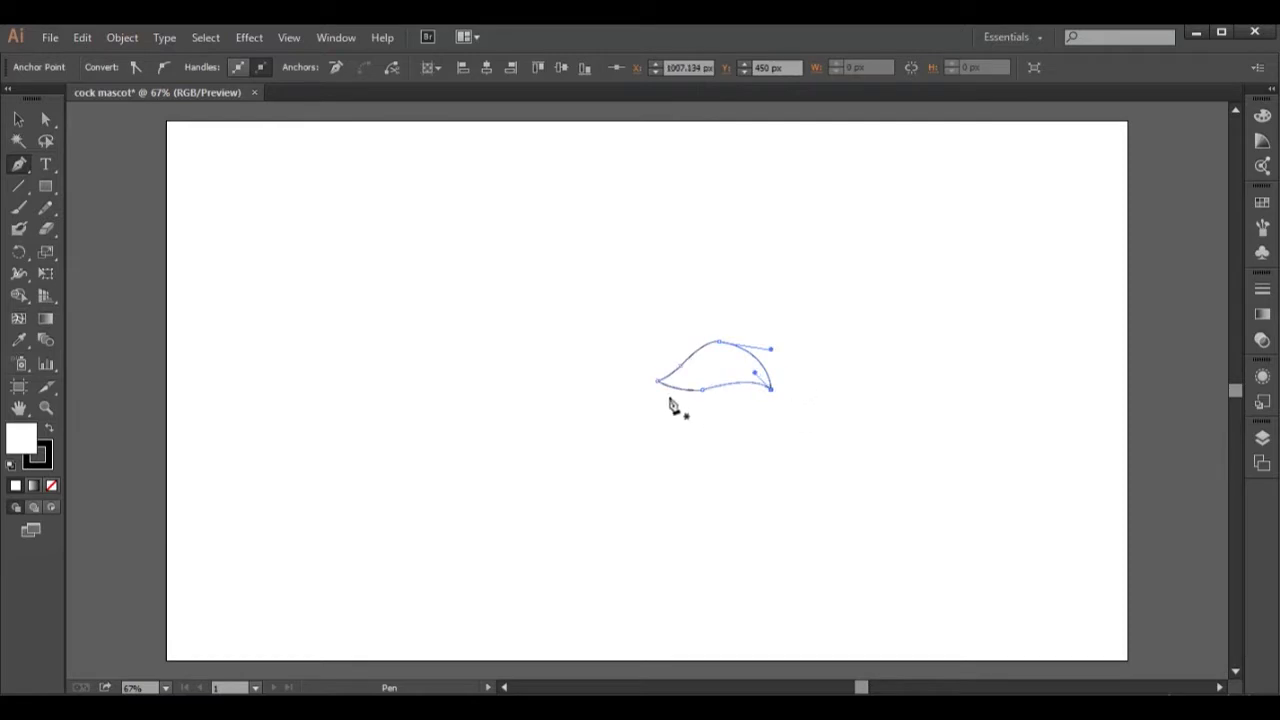
mouse_move(673, 400)
mouse_down()
mouse_move(757, 400)
mouse_move(697, 418)
mouse_up()
mouse_move(697, 418)
mouse_down()
mouse_move(705, 410)
mouse_move(677, 383)
mouse_up()
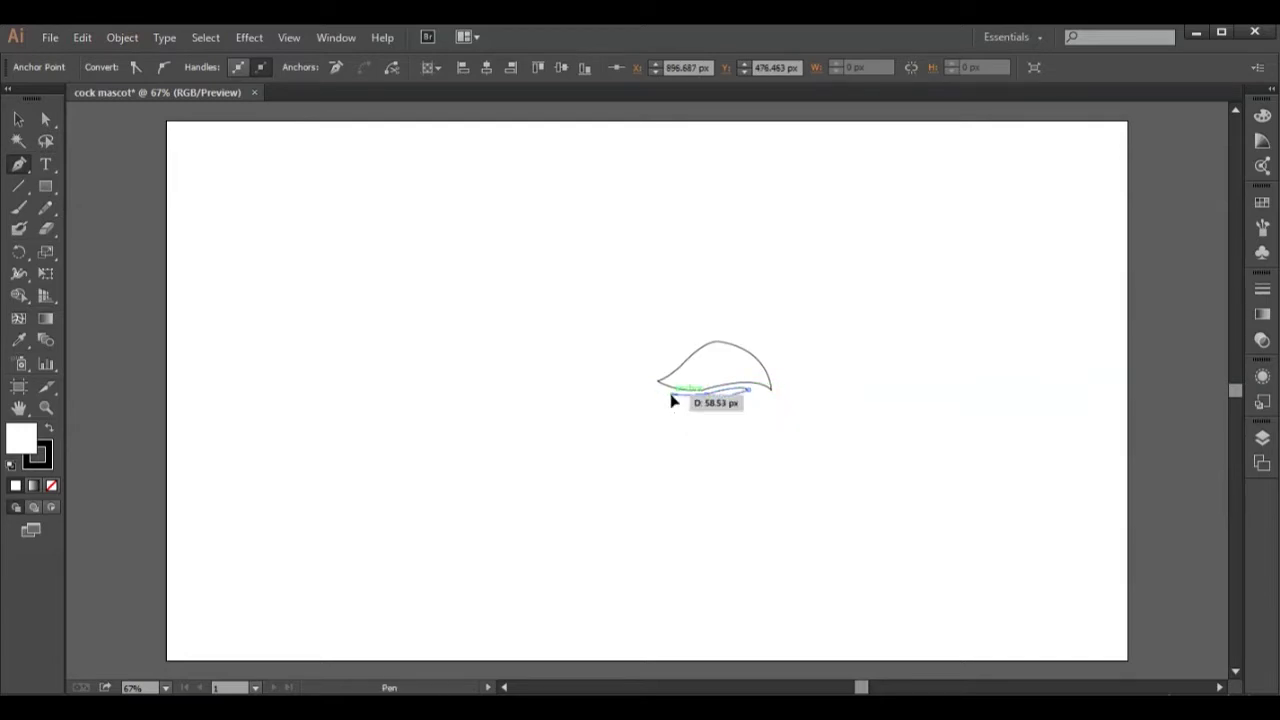
Reshape the lower beak band's anchors with Direct Selection
click(46, 120)
drag(697, 402, 696, 417)
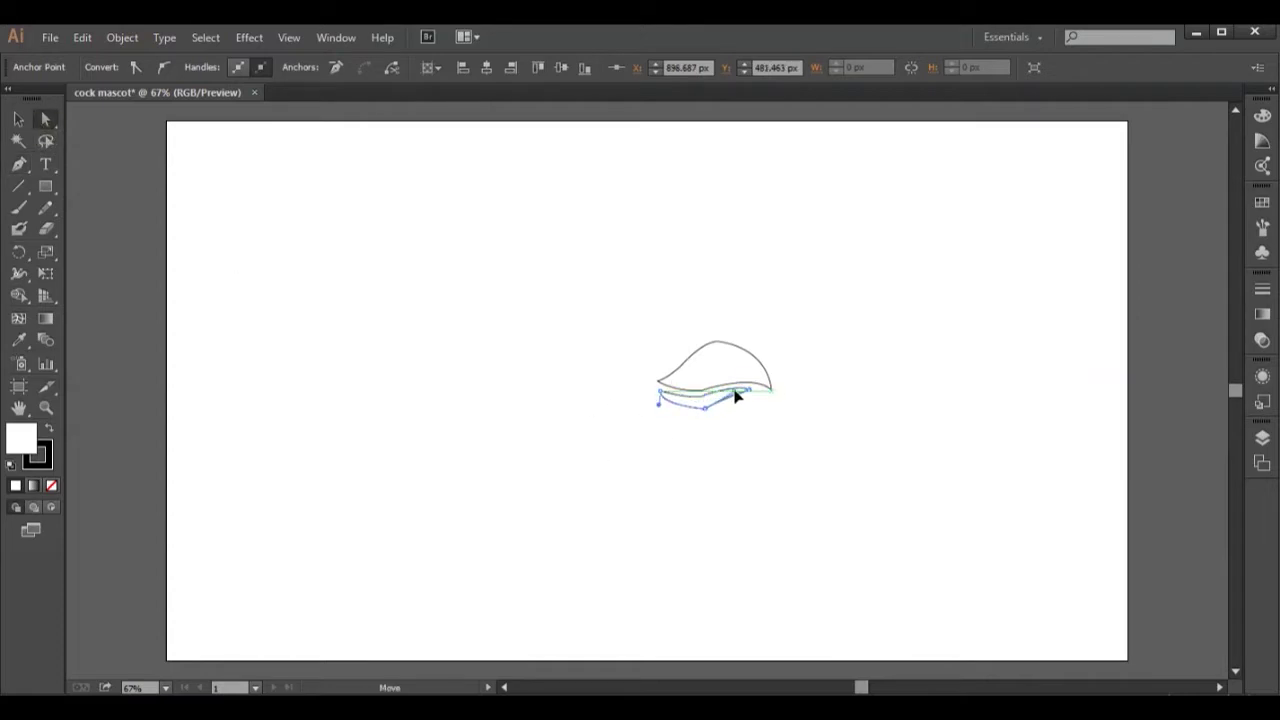
drag(659, 404, 666, 419)
click(705, 388)
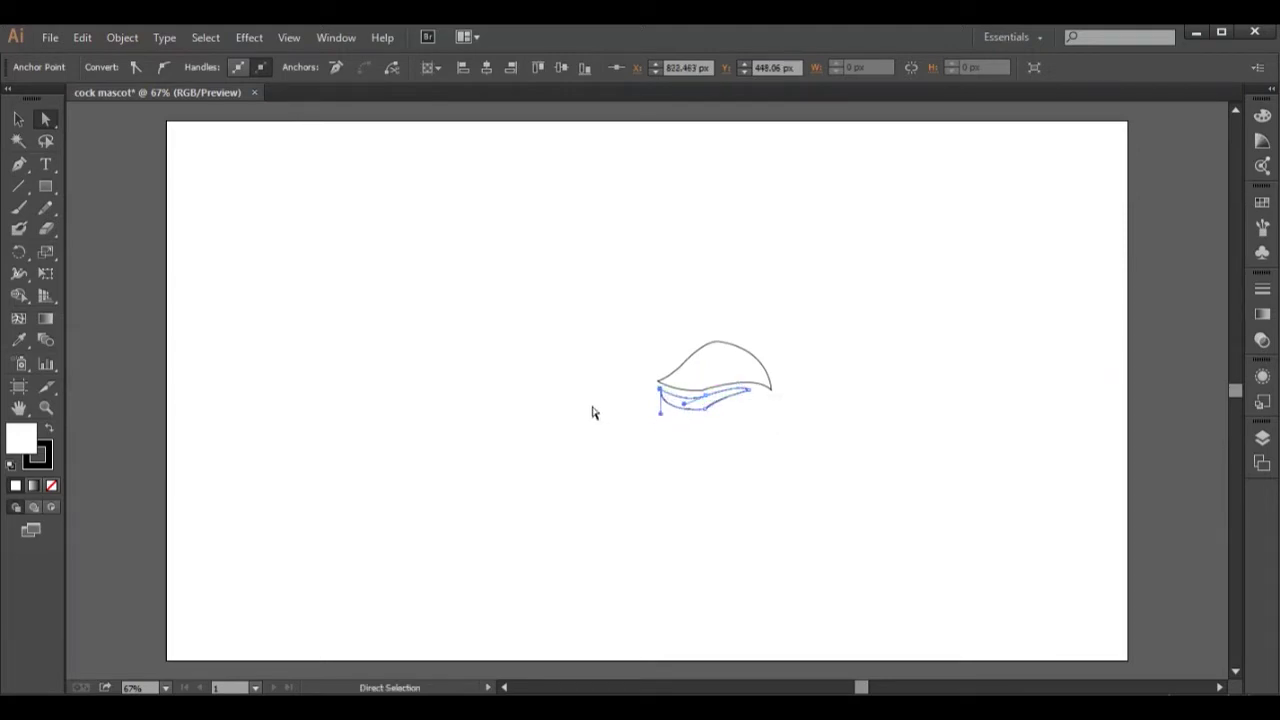
key(p)
key(ctrl+shift+a)
key(a)
Fine-tune the lower beak curve's anchors, then deselect it
mouse_move(782, 398)
mouse_down()
mouse_move(702, 440)
mouse_move(712, 411)
mouse_move(660, 416)
mouse_up()
key(ctrl+shift+a)
click(18, 118)
click(45, 118)
drag(826, 420, 740, 385)
key(ctrl+shift+a)
click(18, 163)
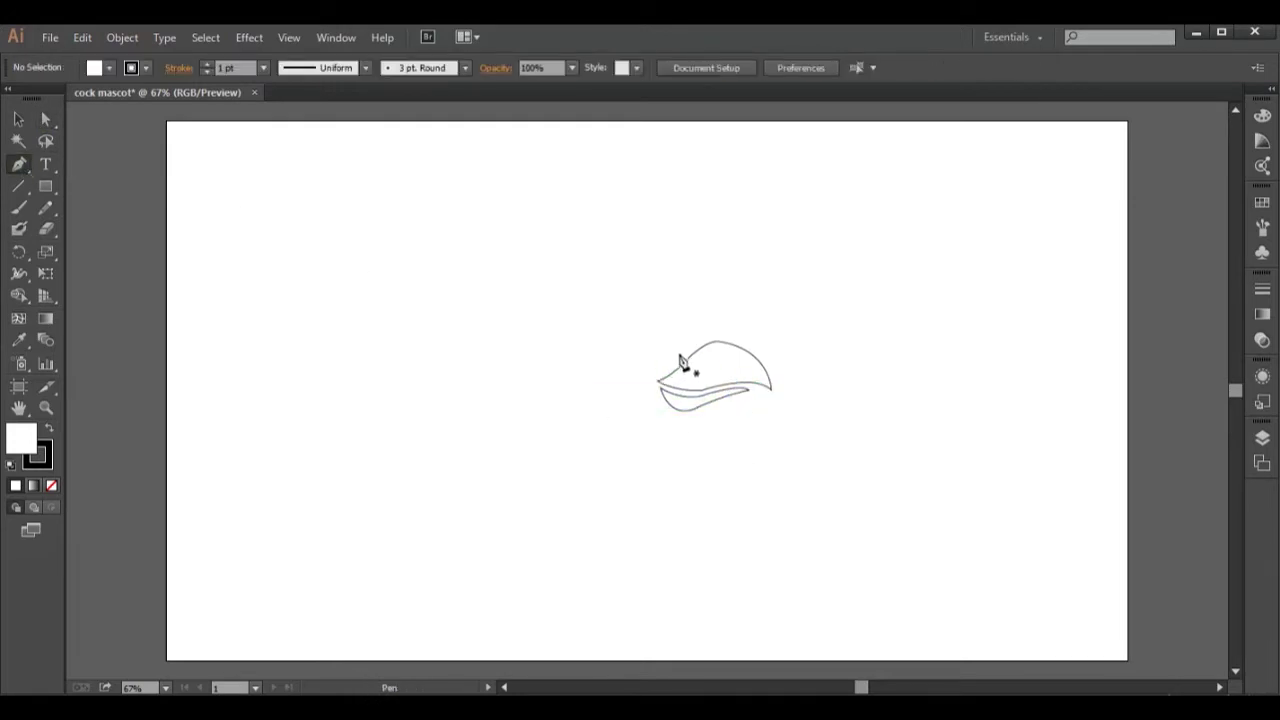
Pull a curved face segment from the beak's left end and bend its left anchor
mouse_move(681, 356)
mouse_down()
mouse_move(632, 413)
mouse_move(626, 449)
mouse_move(654, 389)
mouse_move(722, 418)
mouse_up()
key(ctrl+z)
mouse_move(651, 398)
mouse_down()
mouse_move(670, 427)
mouse_move(723, 434)
mouse_up()
key(a)
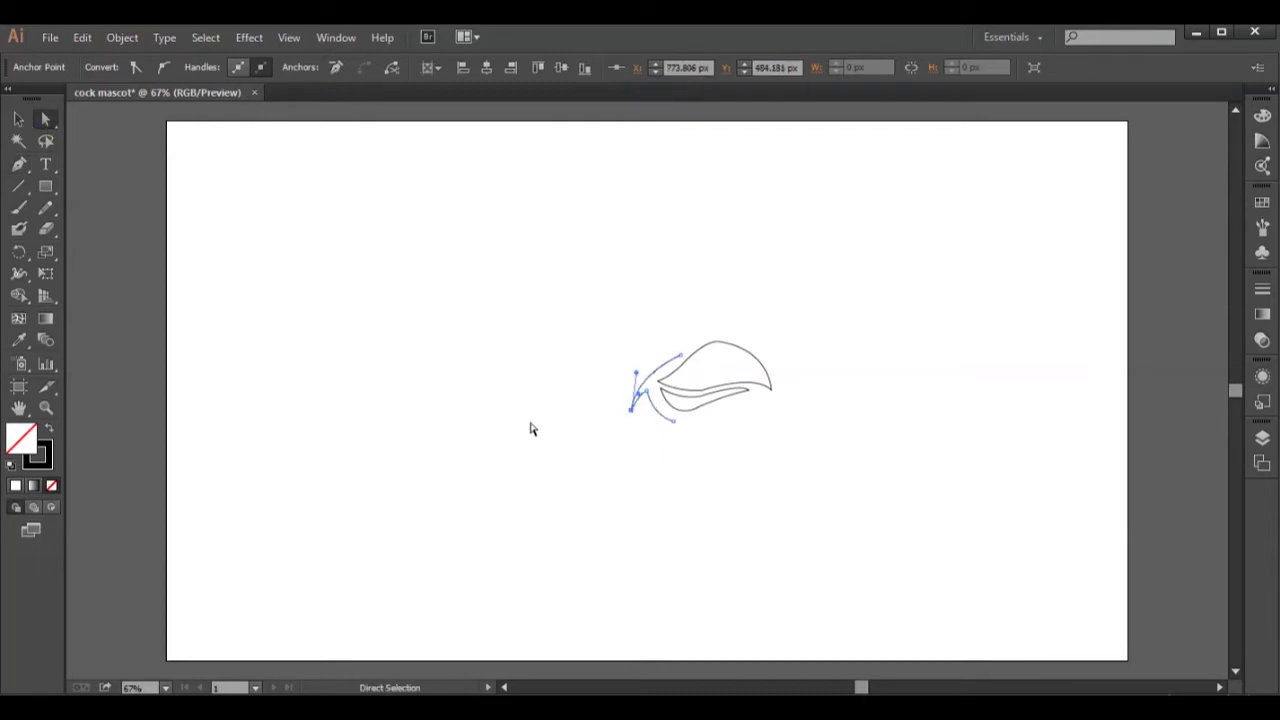
drag(640, 374, 630, 366)
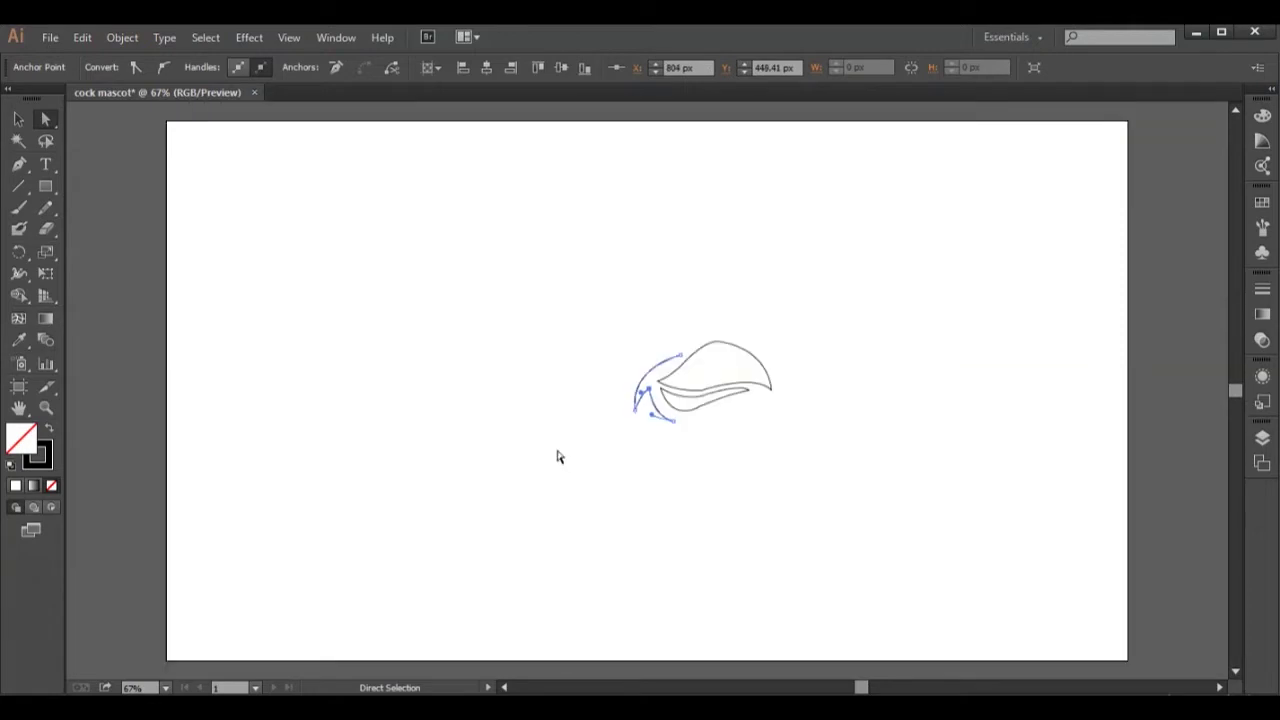
key(p)
Extend the face curve beneath the beak and reshape its bottom-left corner
drag(673, 420, 738, 416)
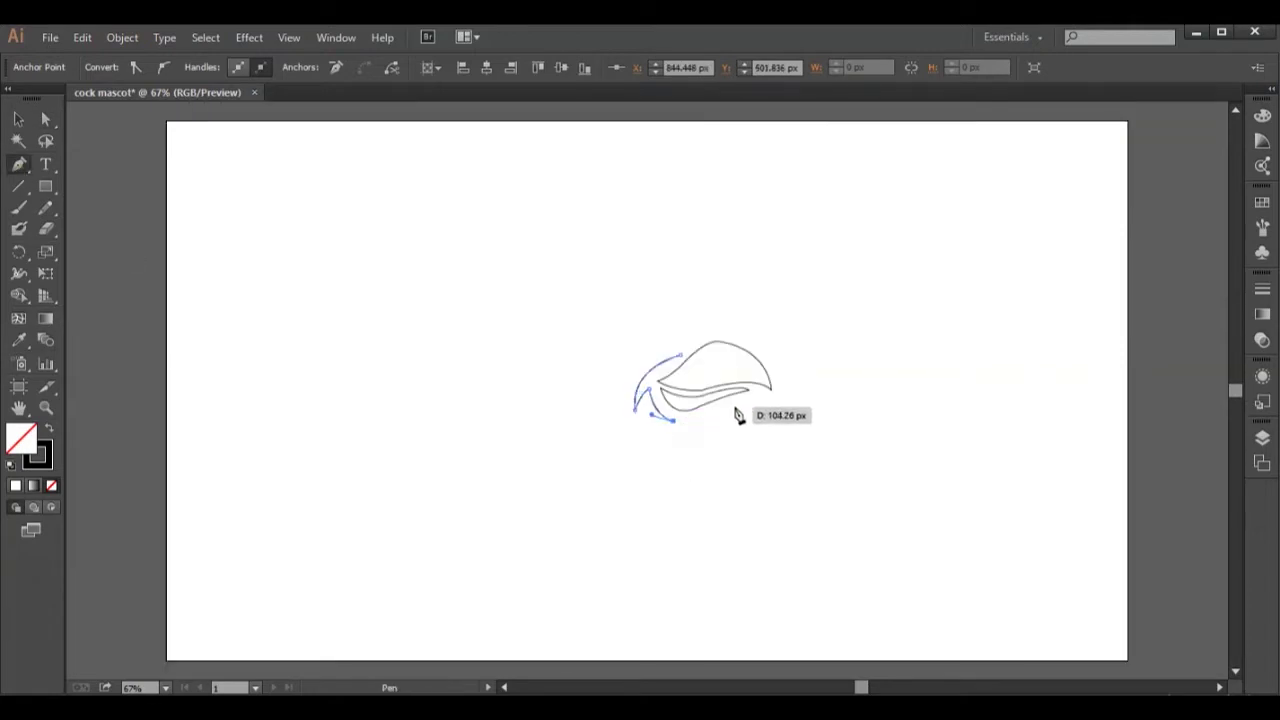
click(768, 396)
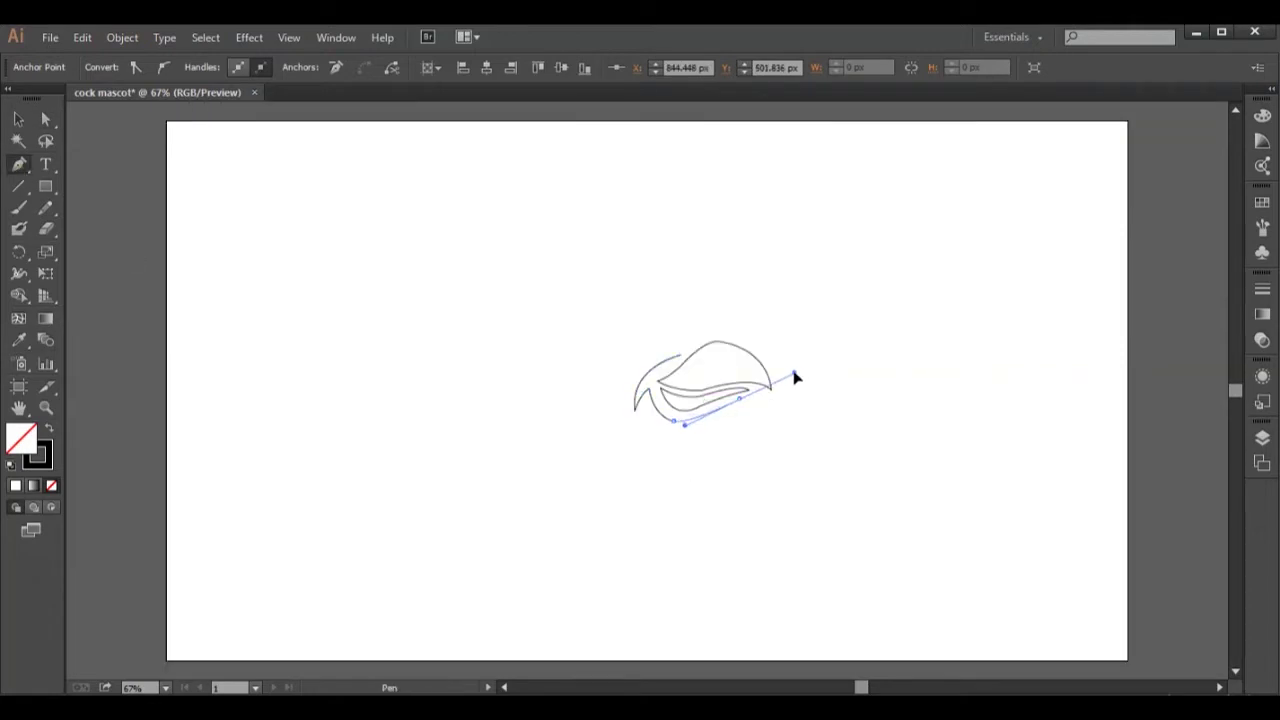
key(a)
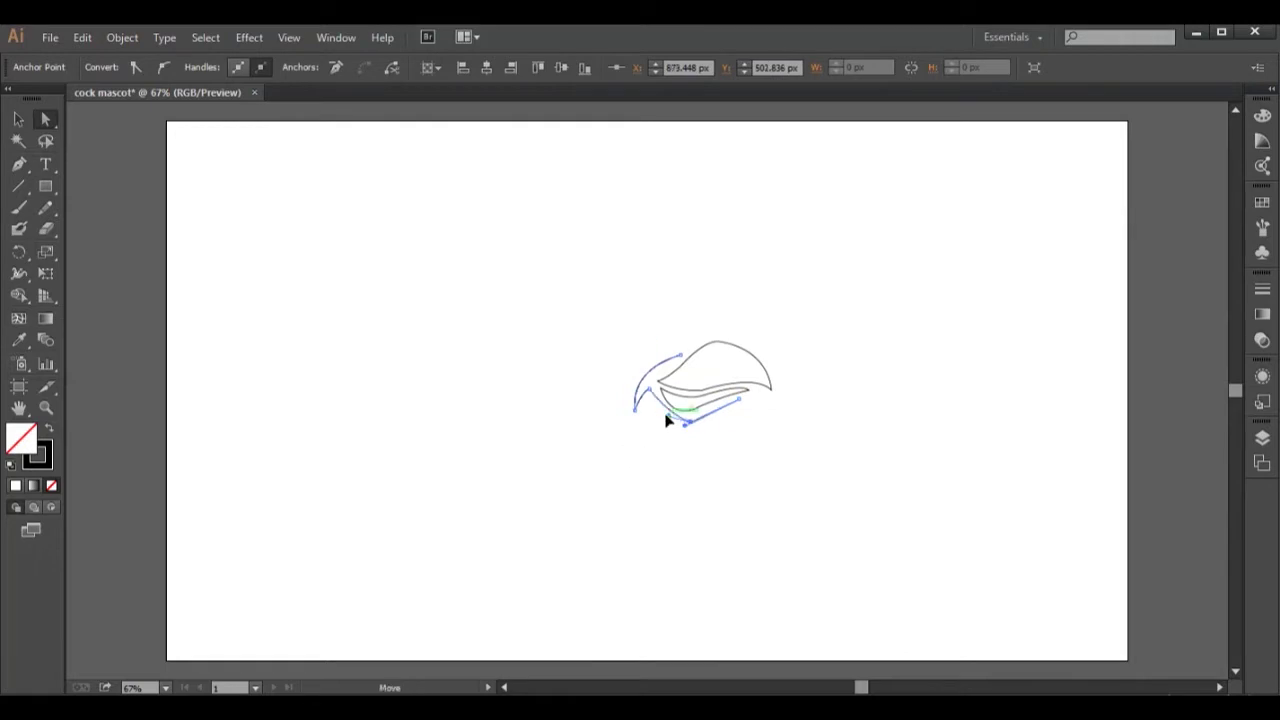
drag(651, 421, 657, 430)
click(766, 414)
key(p)
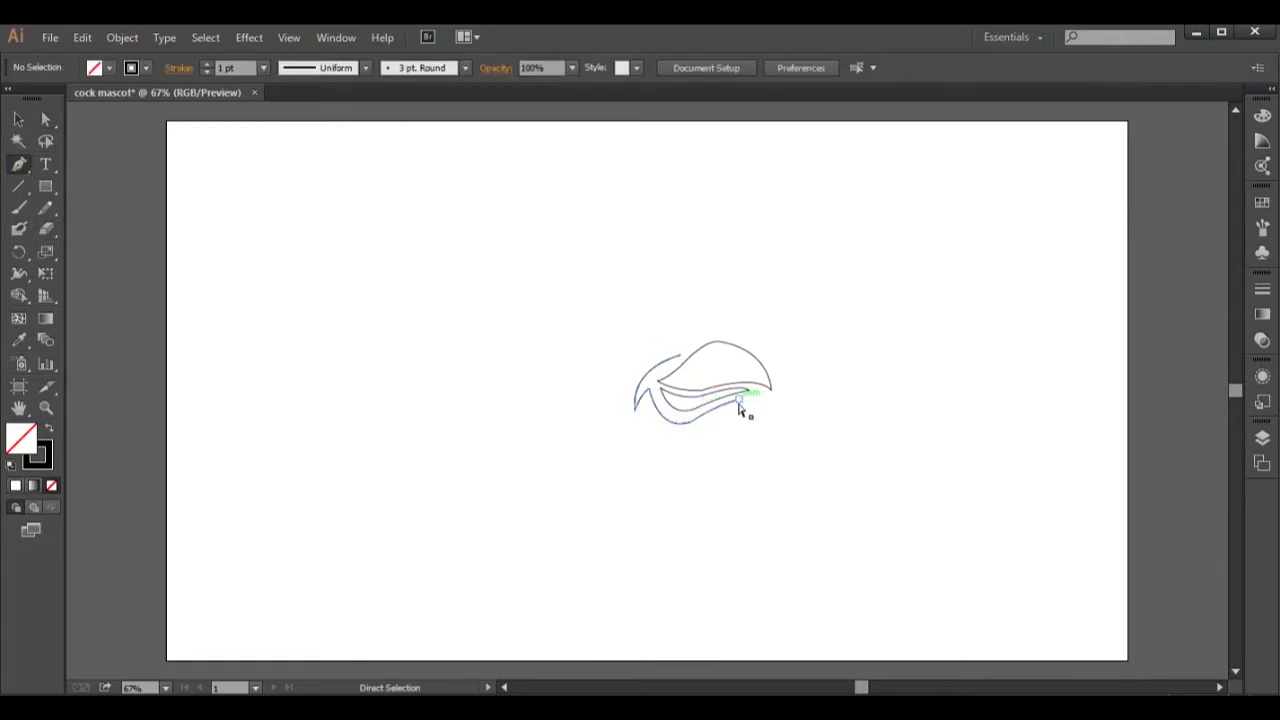
drag(739, 400, 740, 430)
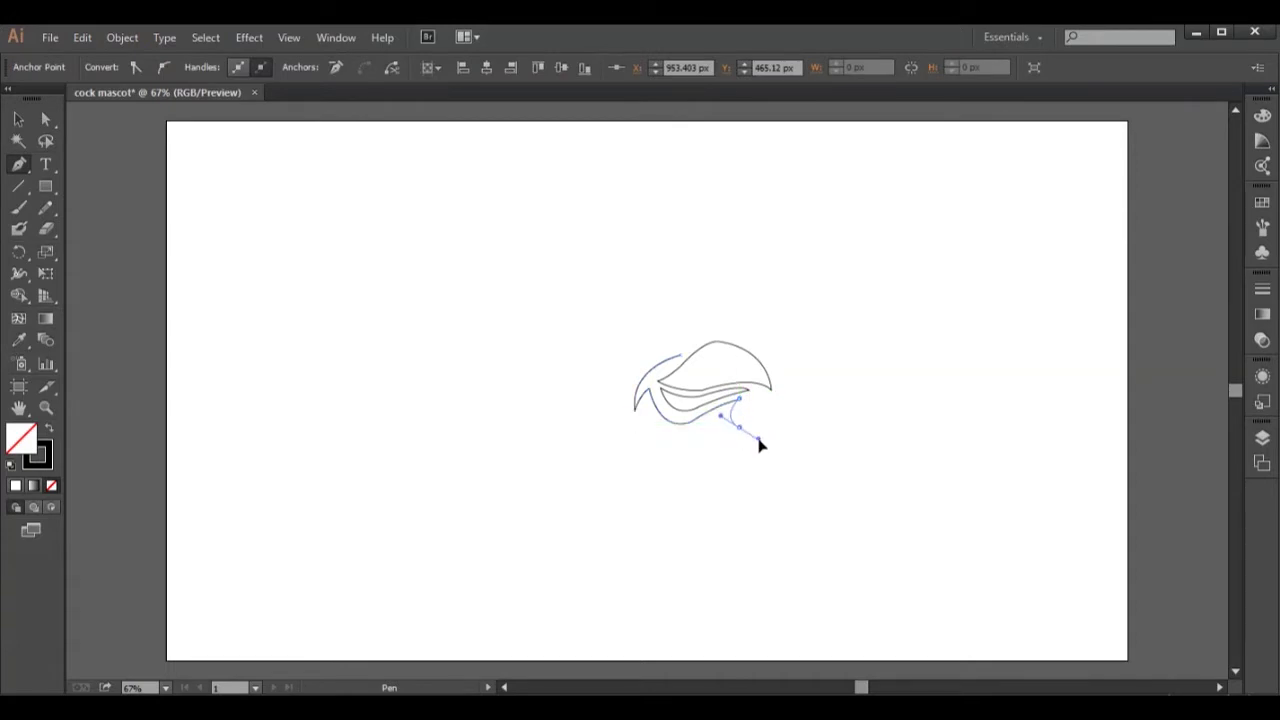
Draw the wattle outline down below the beak with a sharp hooked tip
mouse_move(757, 451)
mouse_down()
mouse_move(765, 512)
mouse_move(751, 486)
mouse_up()
drag(740, 492, 727, 497)
drag(721, 440, 697, 435)
drag(710, 498, 675, 515)
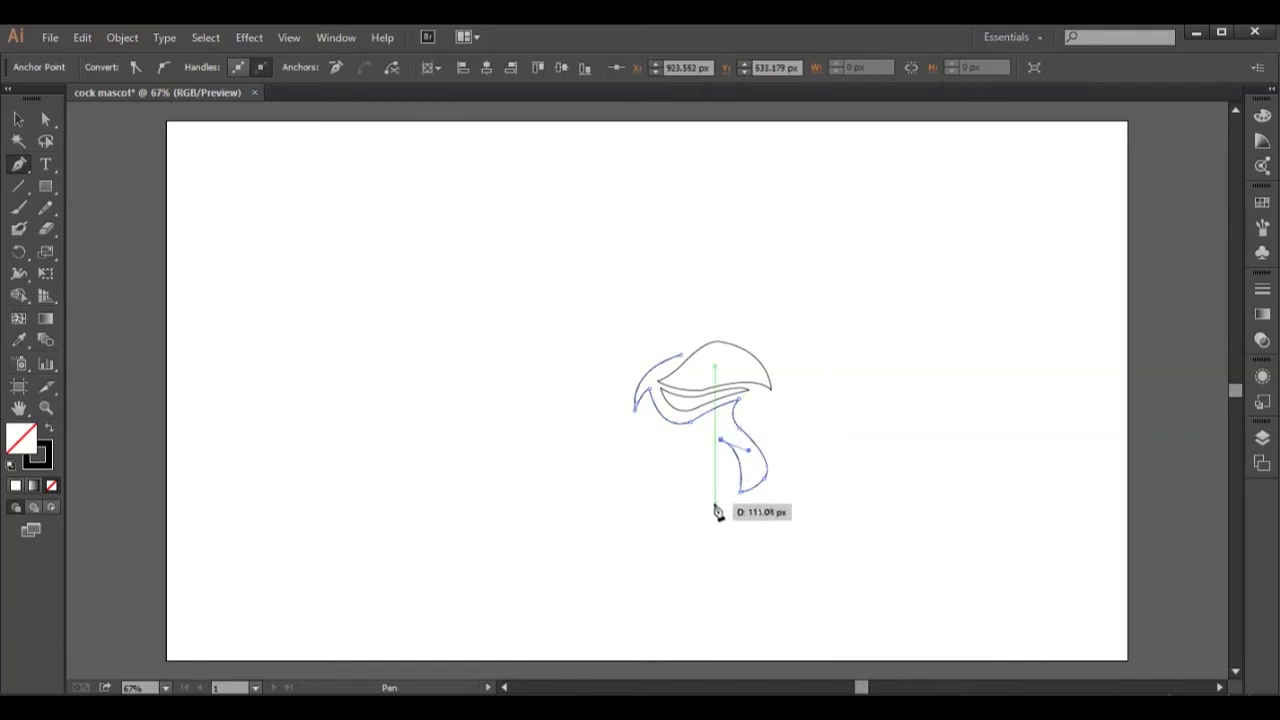
click(718, 499)
mouse_move(663, 528)
mouse_down()
mouse_move(691, 531)
mouse_move(659, 452)
mouse_move(720, 486)
mouse_move(697, 446)
mouse_move(643, 466)
mouse_move(645, 352)
mouse_move(631, 330)
mouse_up()
Redraw the wattle's rounded bottom and lower one of its anchors
key(ctrl+z)
mouse_move(646, 492)
mouse_down()
mouse_move(657, 463)
mouse_move(632, 459)
mouse_move(651, 500)
mouse_move(640, 446)
mouse_up()
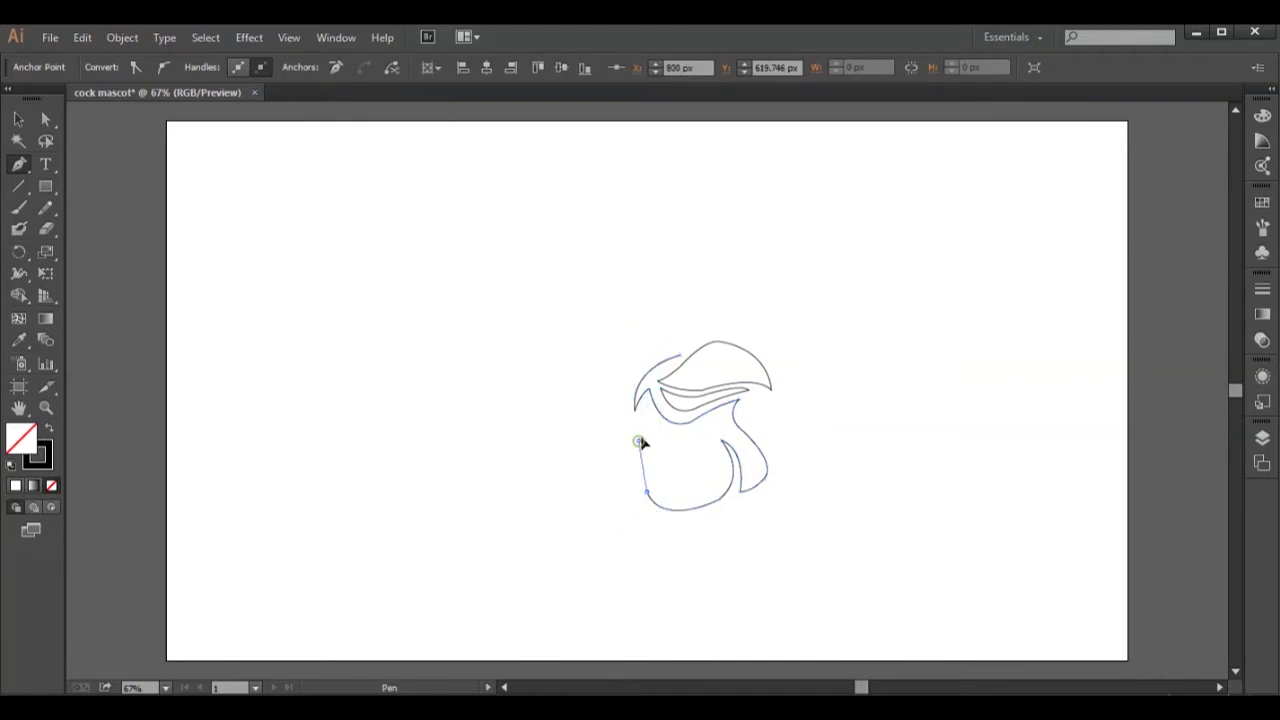
key(a)
mouse_move(720, 440)
mouse_down()
mouse_move(735, 514)
mouse_move(672, 534)
mouse_up()
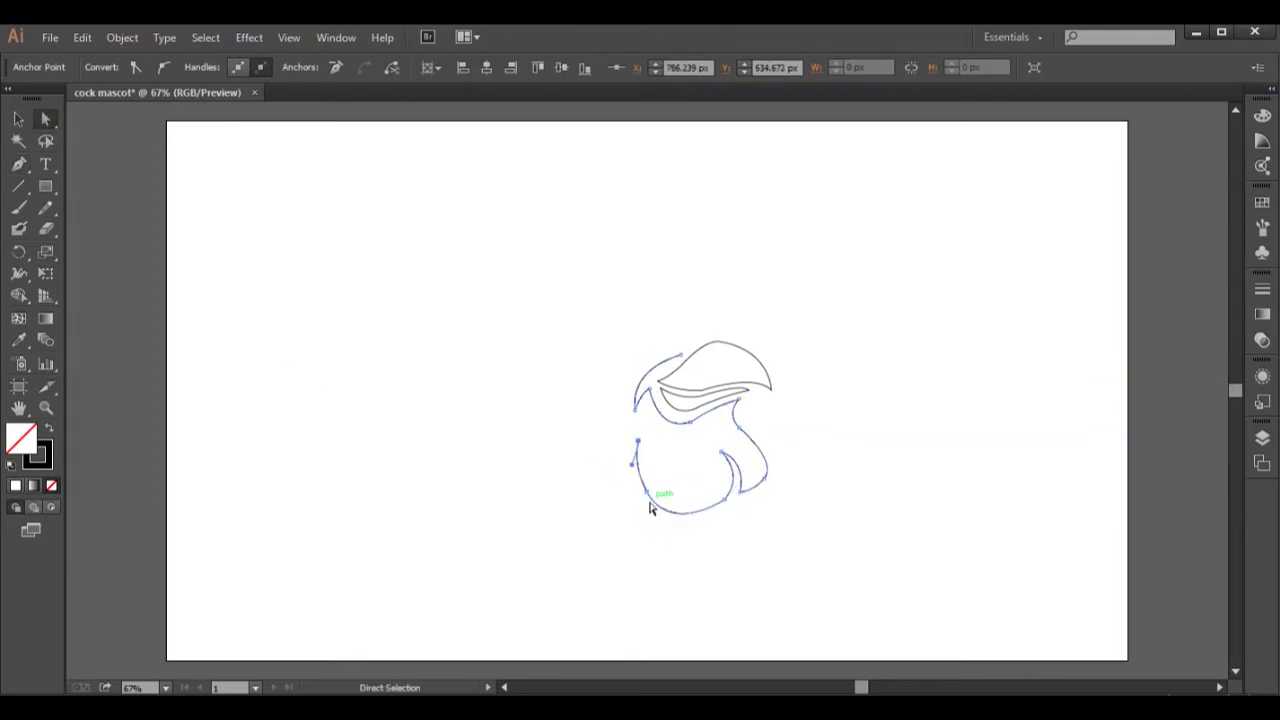
key(p)
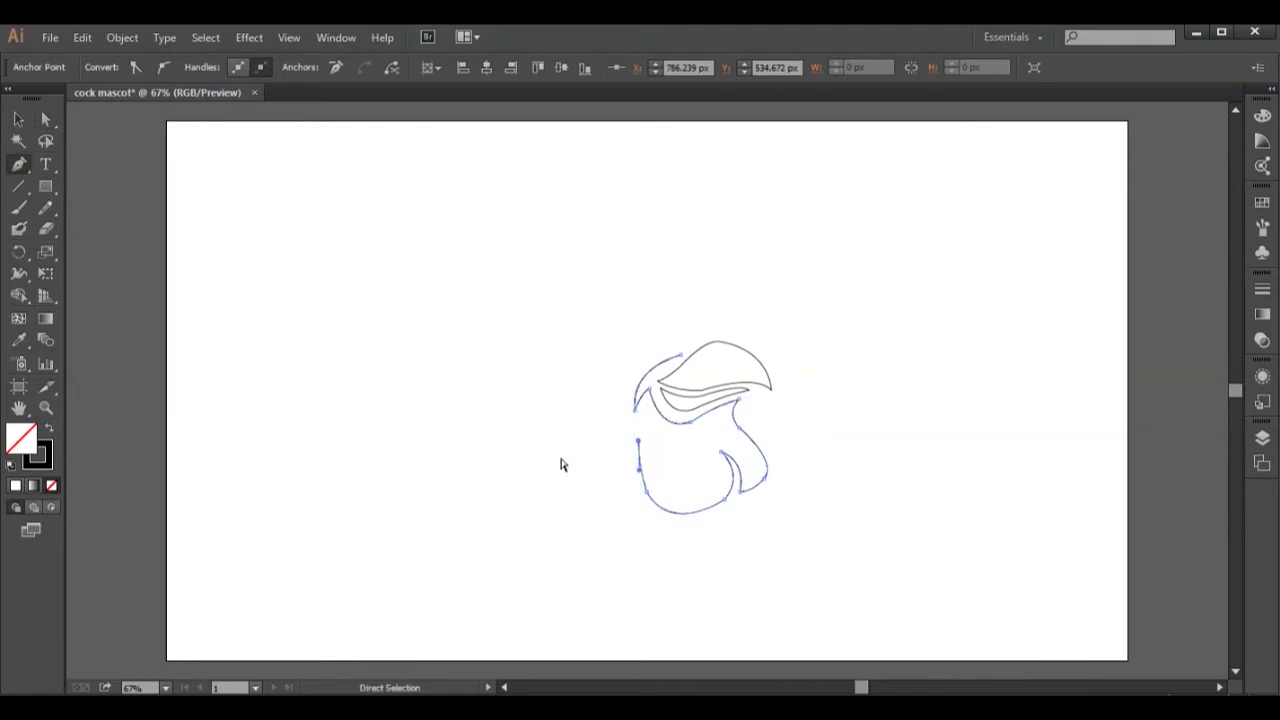
drag(637, 441, 633, 472)
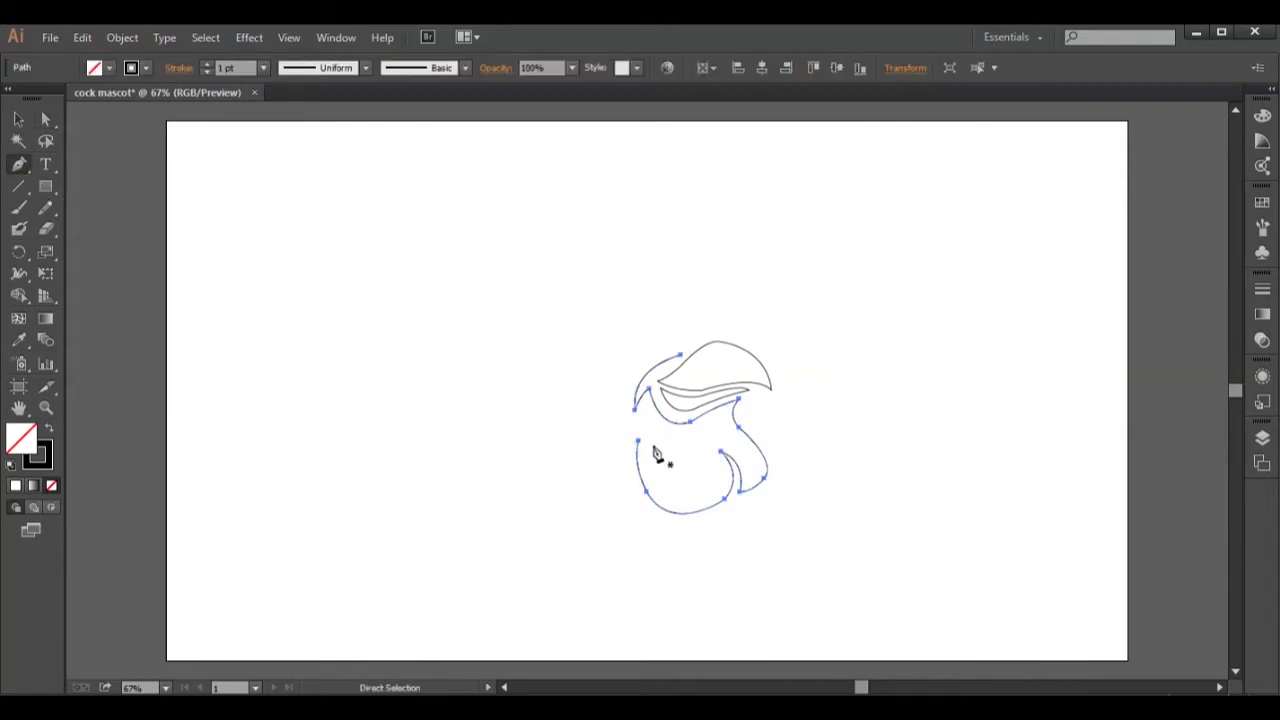
Resume the wattle path's open end and reposition its anchors
ctrl+click(608, 471)
ctrl+click(637, 441)
drag(640, 445, 630, 480)
click(45, 118)
click(646, 492)
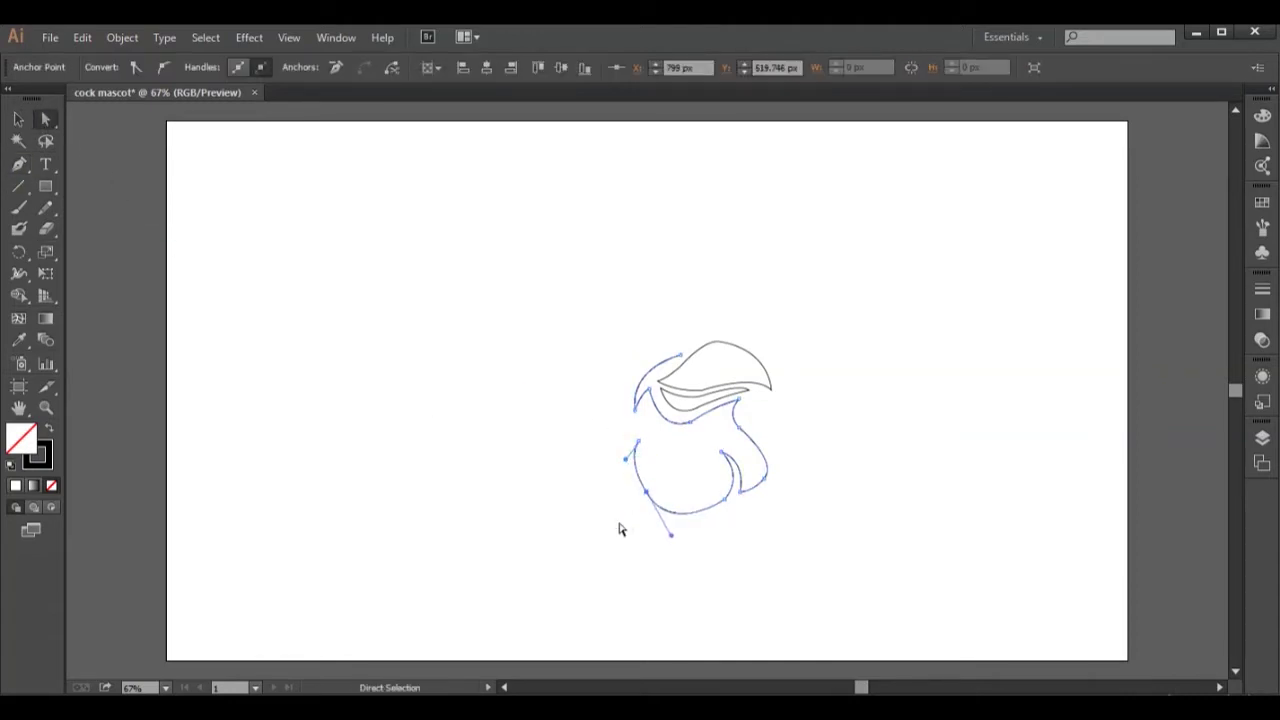
mouse_move(637, 441)
mouse_down()
mouse_move(628, 481)
mouse_move(566, 410)
mouse_up()
key(p)
Extend the outline up-left from the wattle with corner points, shifting them left
click(617, 494)
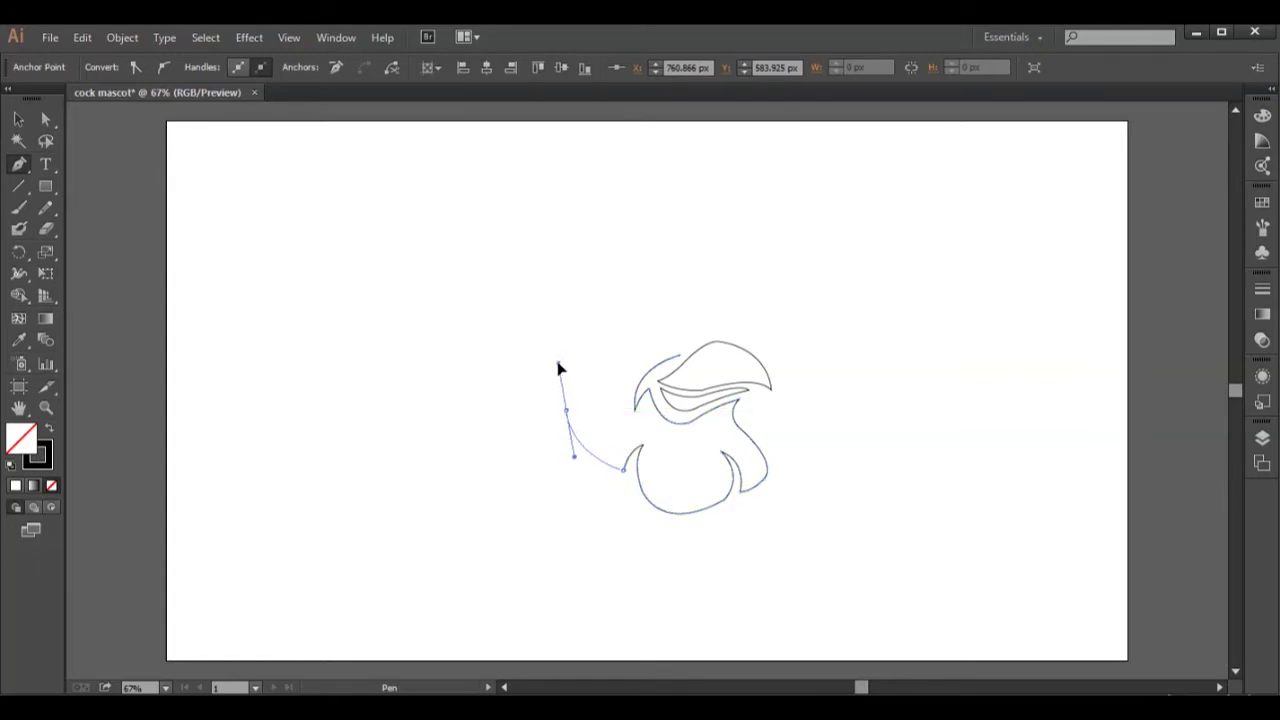
click(566, 411)
key(a)
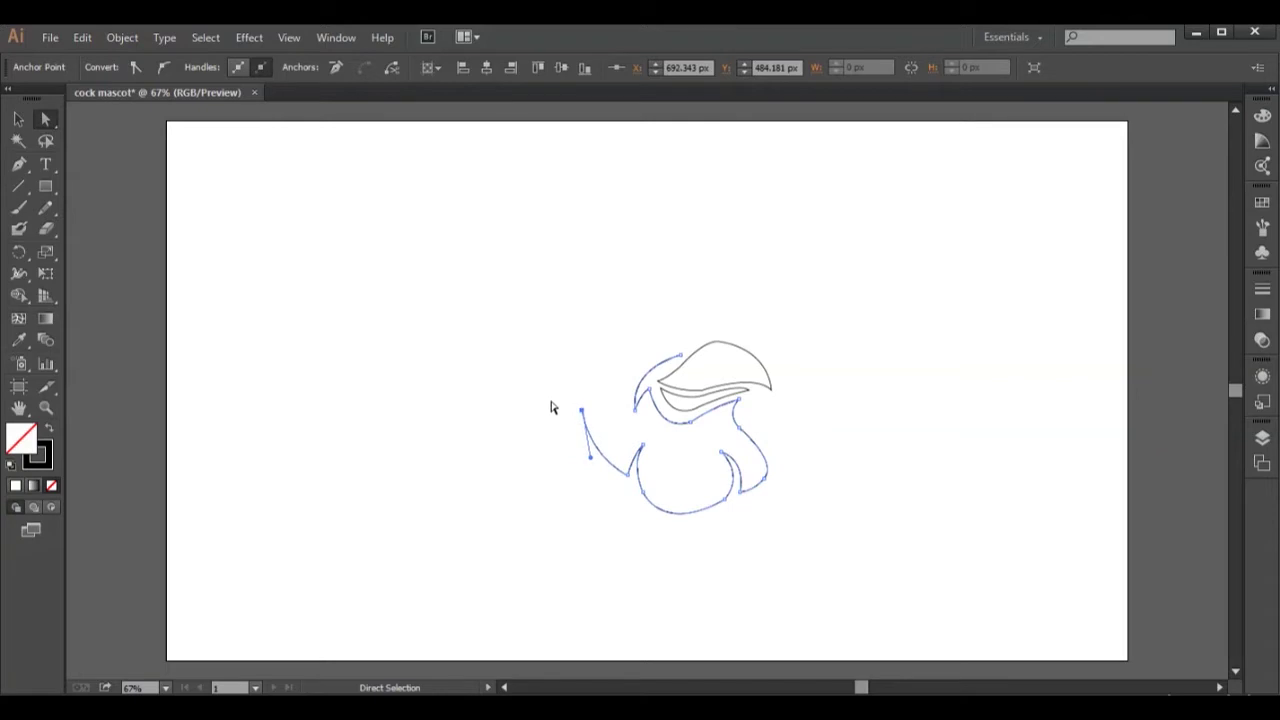
click(20, 166)
mouse_move(551, 407)
mouse_down()
mouse_move(629, 440)
mouse_move(605, 435)
mouse_move(580, 331)
mouse_up()
Curve the outline up into a tall back-of-head spike and across the head's top
click(572, 411)
drag(554, 383, 611, 236)
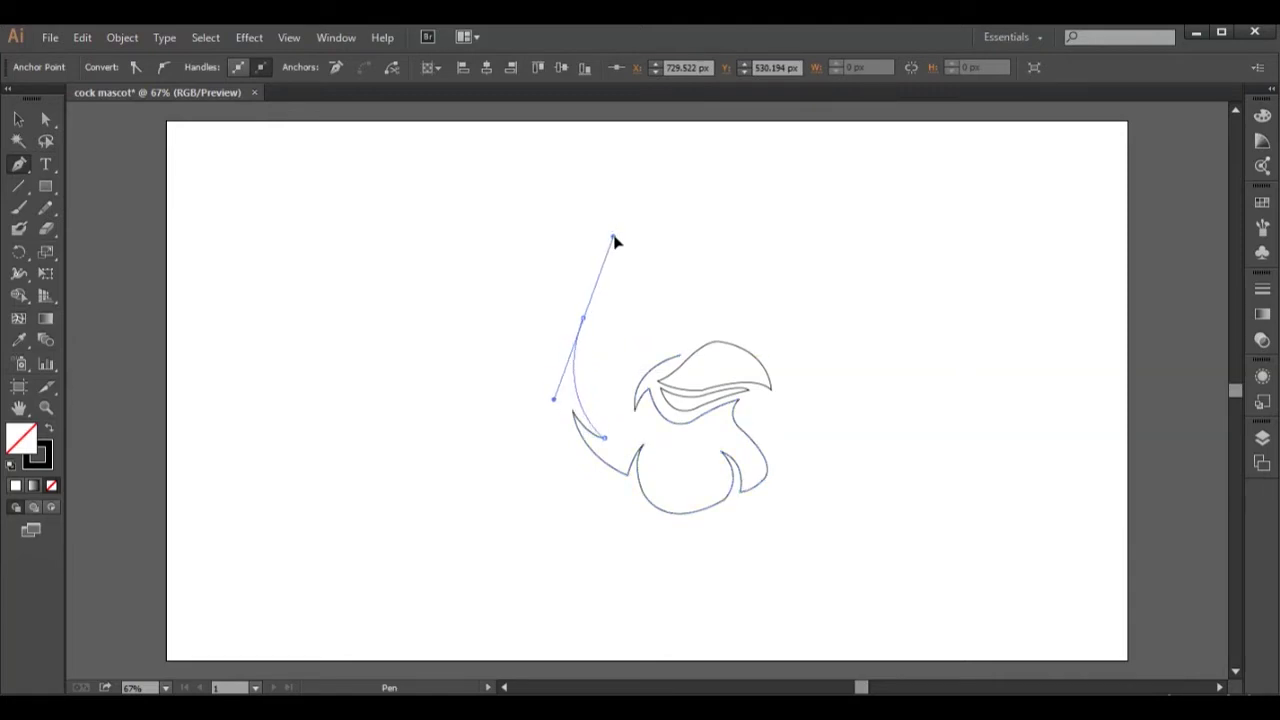
mouse_move(582, 318)
mouse_down()
mouse_move(611, 348)
mouse_move(633, 345)
mouse_up()
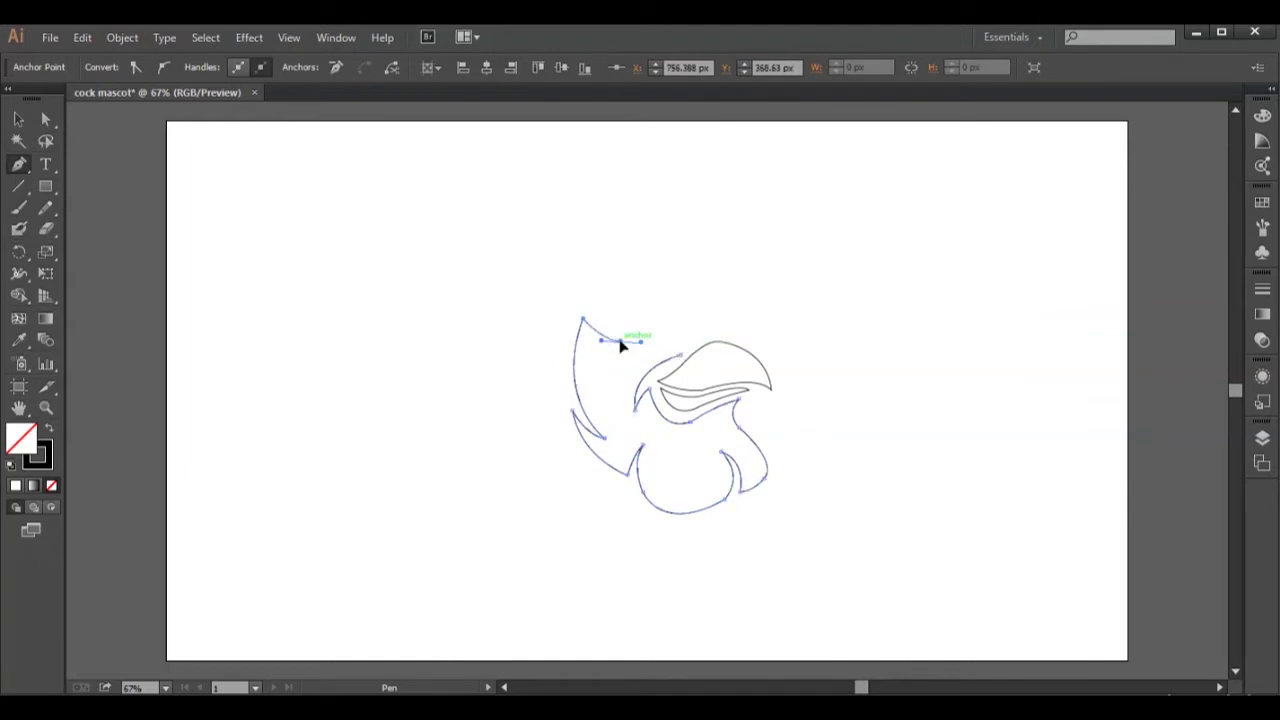
mouse_move(641, 344)
mouse_down()
mouse_move(612, 330)
mouse_move(724, 361)
mouse_up()
ctrl+click(724, 336)
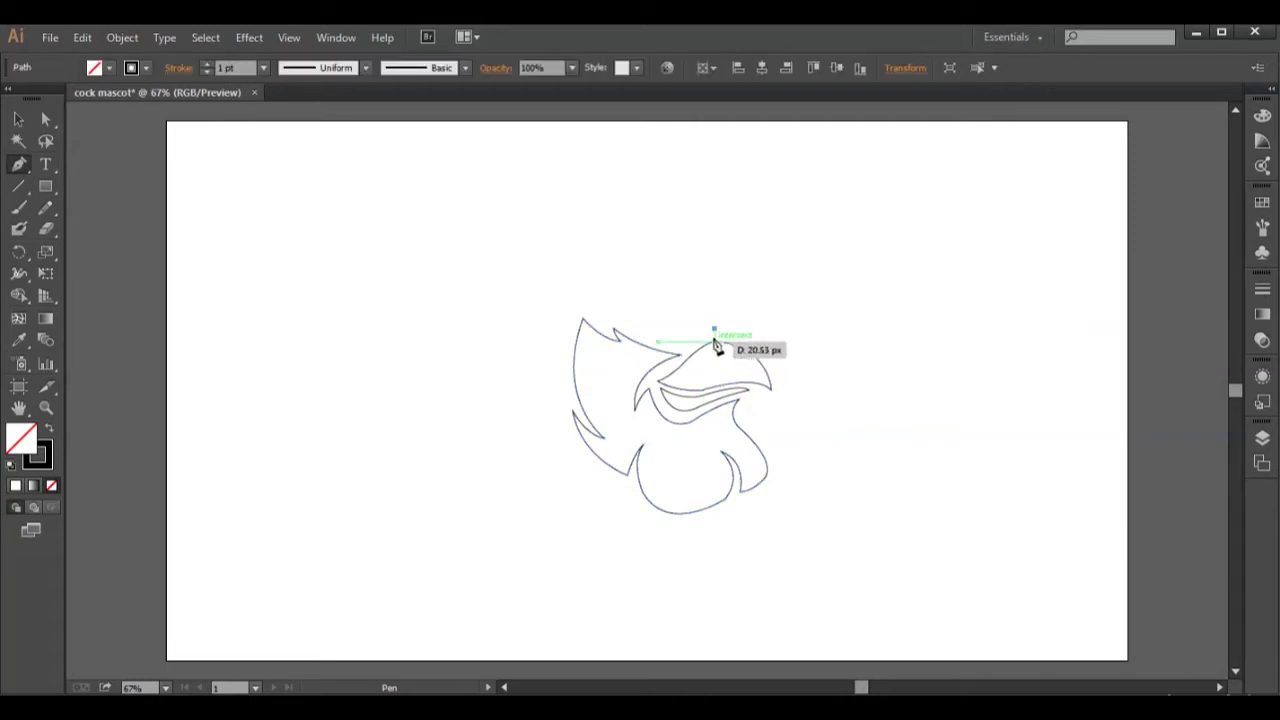
Start the crest path above the beak, sweeping its first curve up and left
click(695, 313)
drag(703, 324, 680, 287)
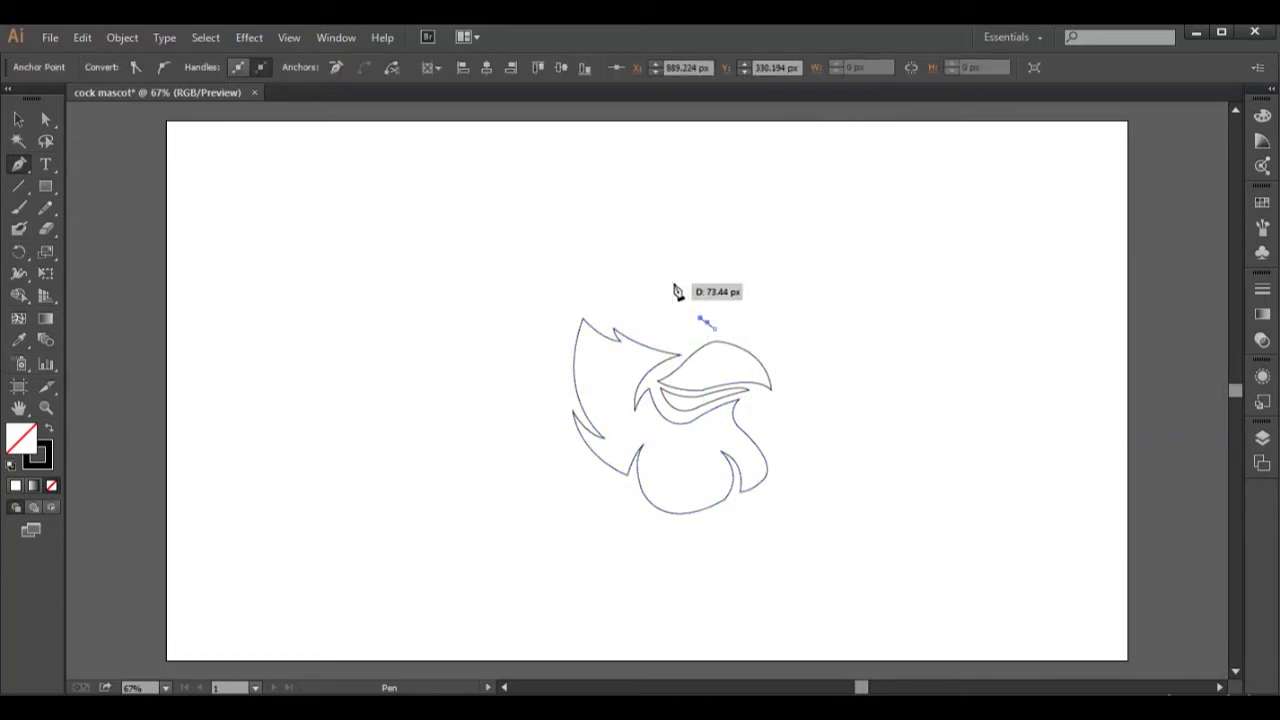
ctrl+click(707, 340)
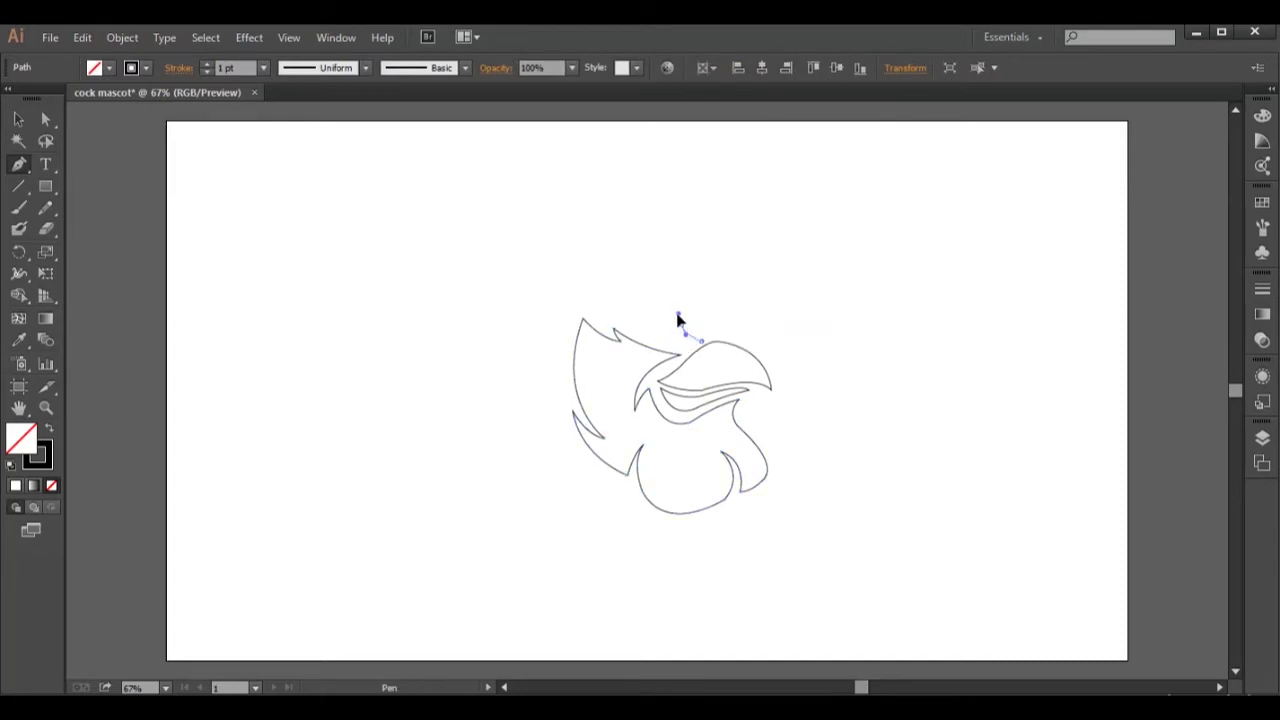
click(682, 325)
drag(572, 276, 509, 294)
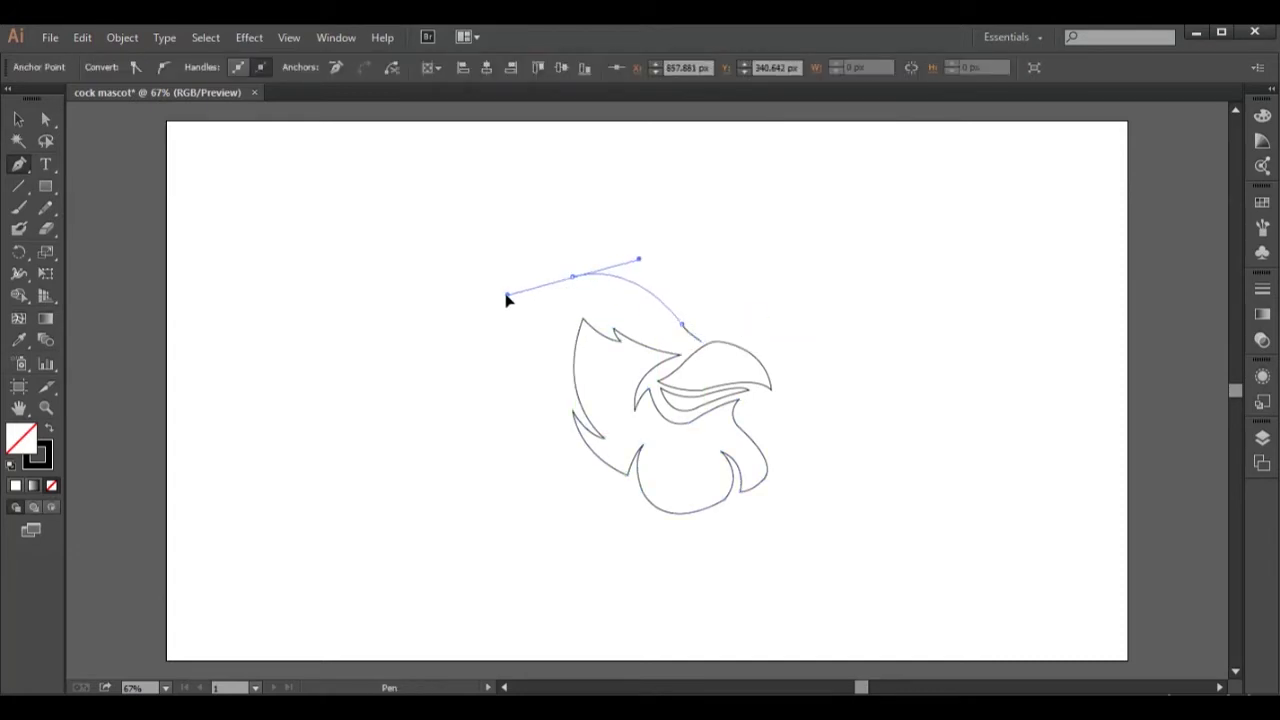
key(ctrl)
drag(638, 259, 652, 252)
drag(579, 283, 577, 300)
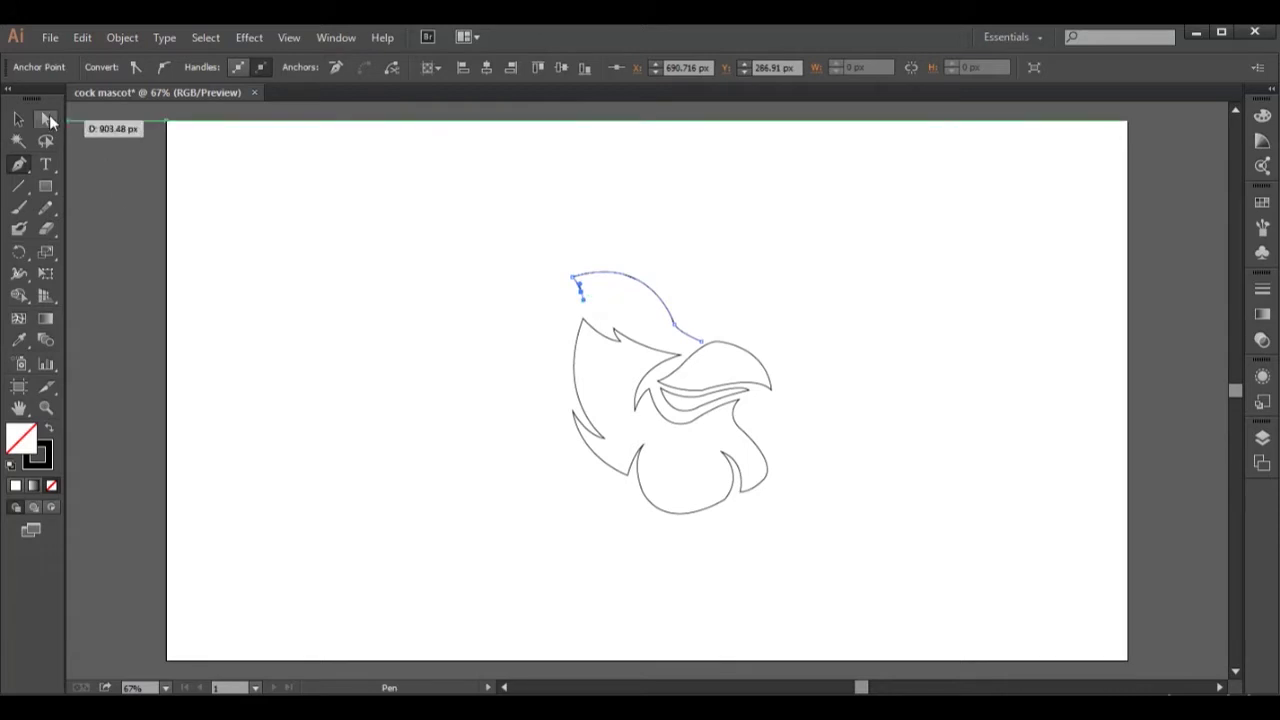
key(shift+Left)
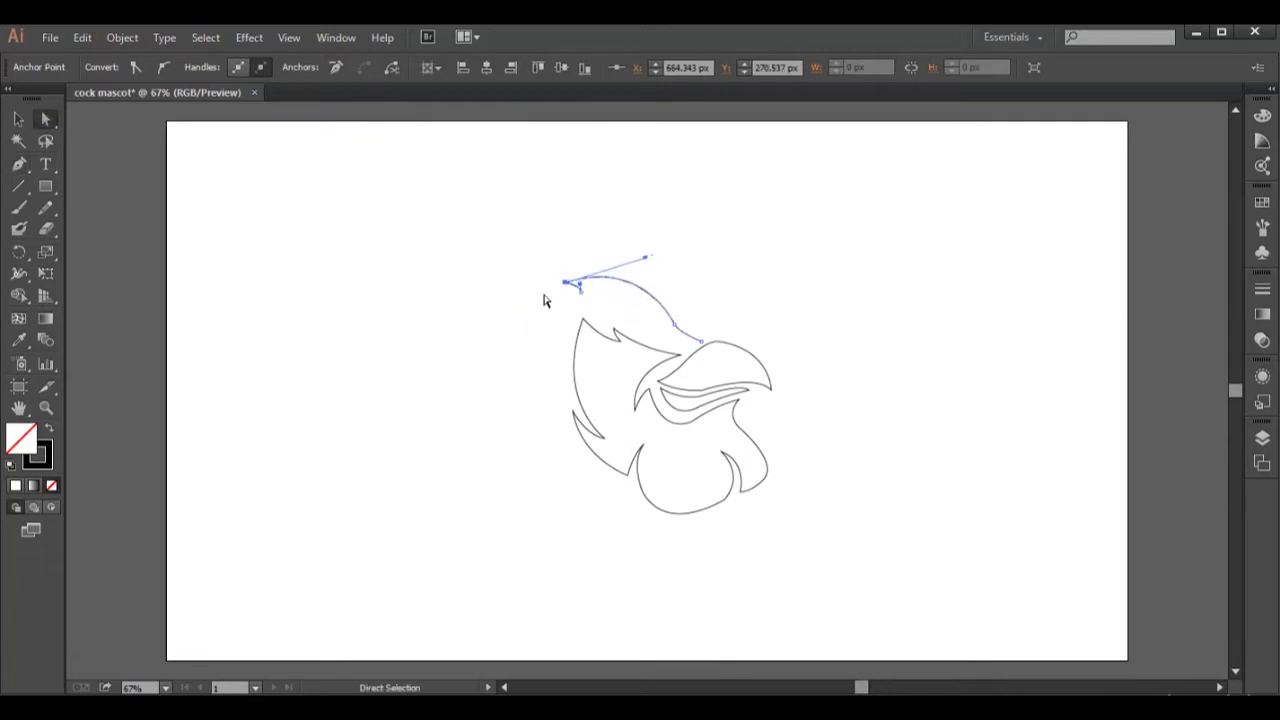
Extend the crest leftward into a curled tip and back along its upper edge
click(18, 163)
click(581, 290)
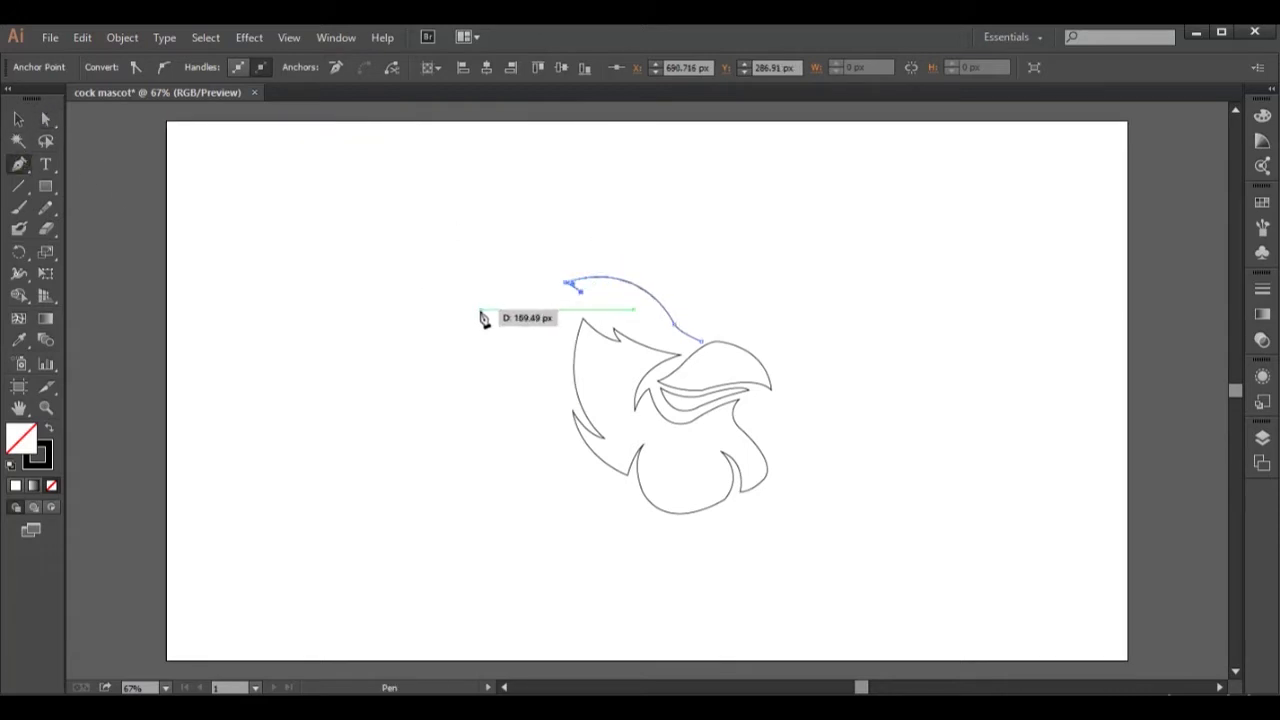
mouse_move(490, 308)
mouse_down()
mouse_move(458, 341)
mouse_move(510, 292)
mouse_up()
mouse_move(517, 287)
mouse_down()
mouse_move(475, 300)
mouse_move(491, 283)
mouse_up()
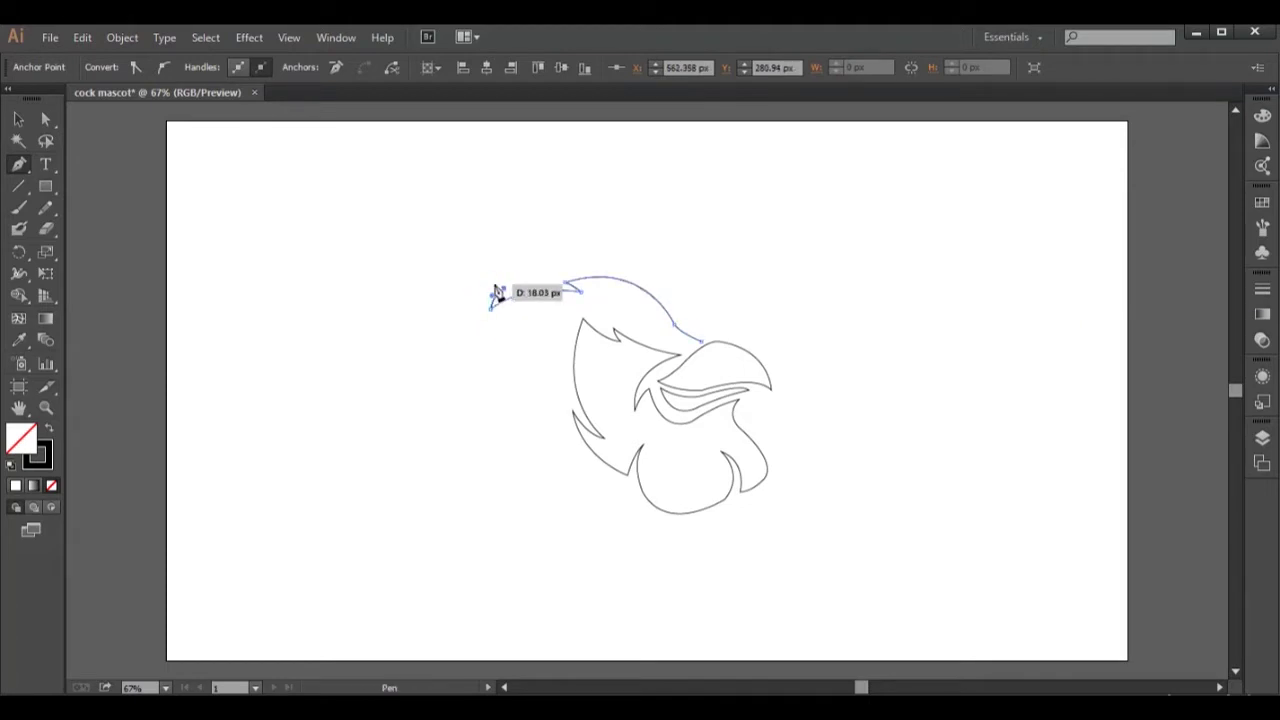
key(a)
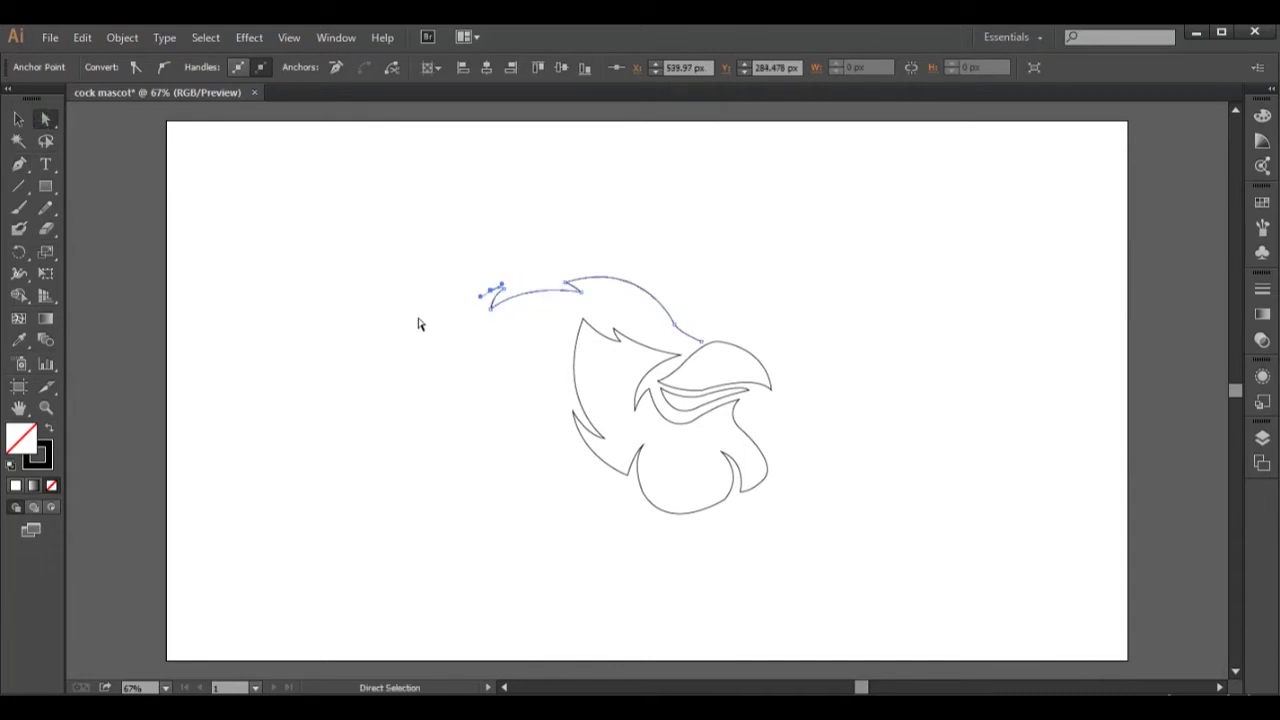
key(p)
mouse_move(491, 292)
mouse_down()
mouse_move(535, 266)
mouse_move(497, 255)
mouse_up()
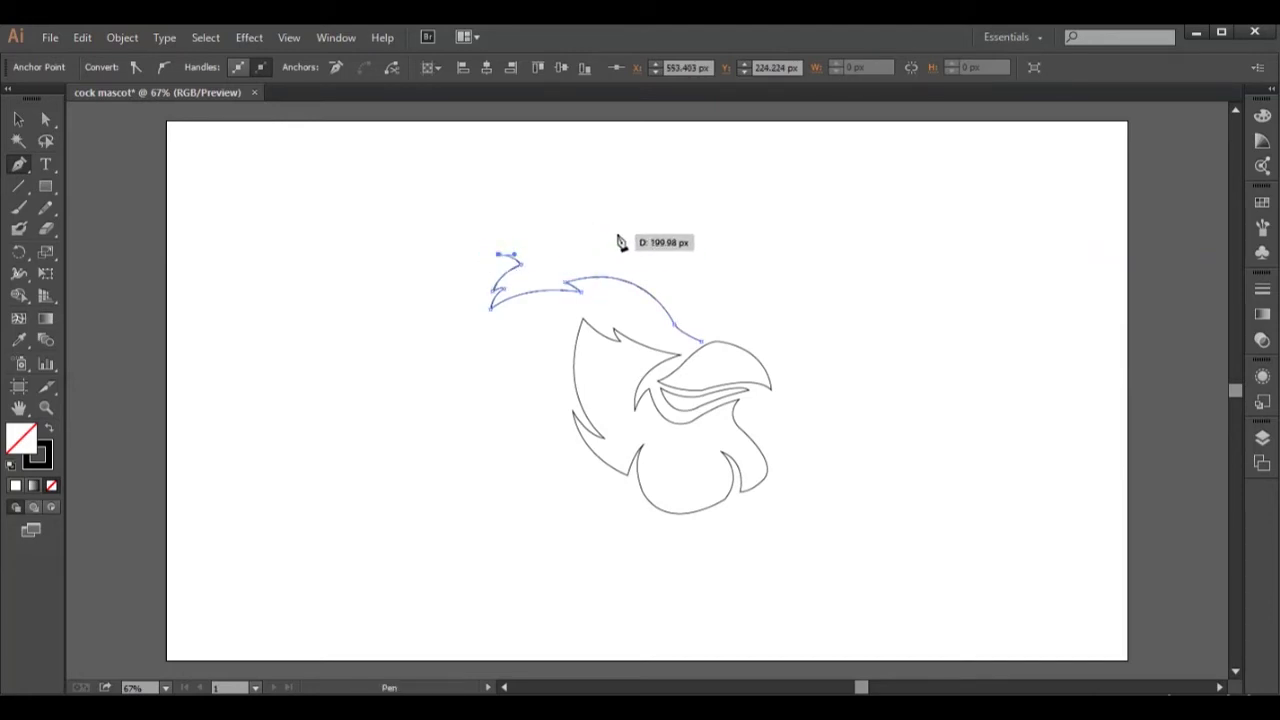
drag(646, 242, 722, 285)
click(646, 241)
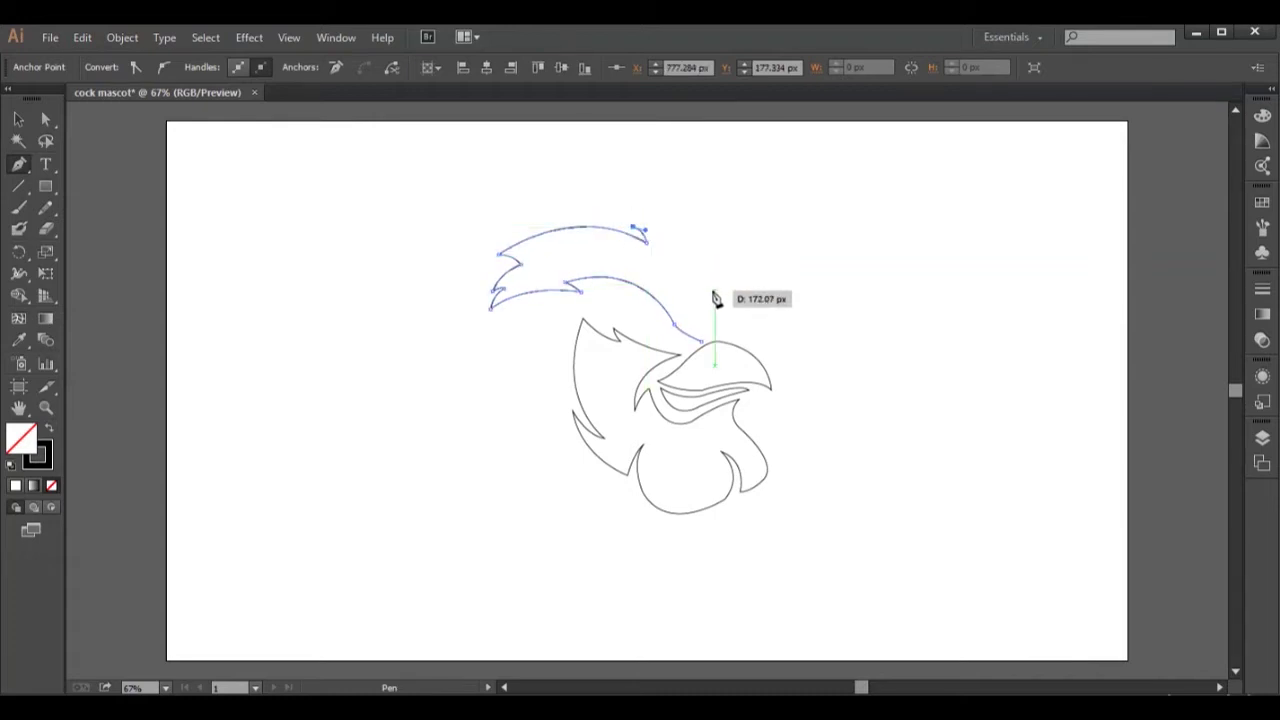
Bring the crest's right end down to a small notch above the beak
drag(714, 308, 730, 400)
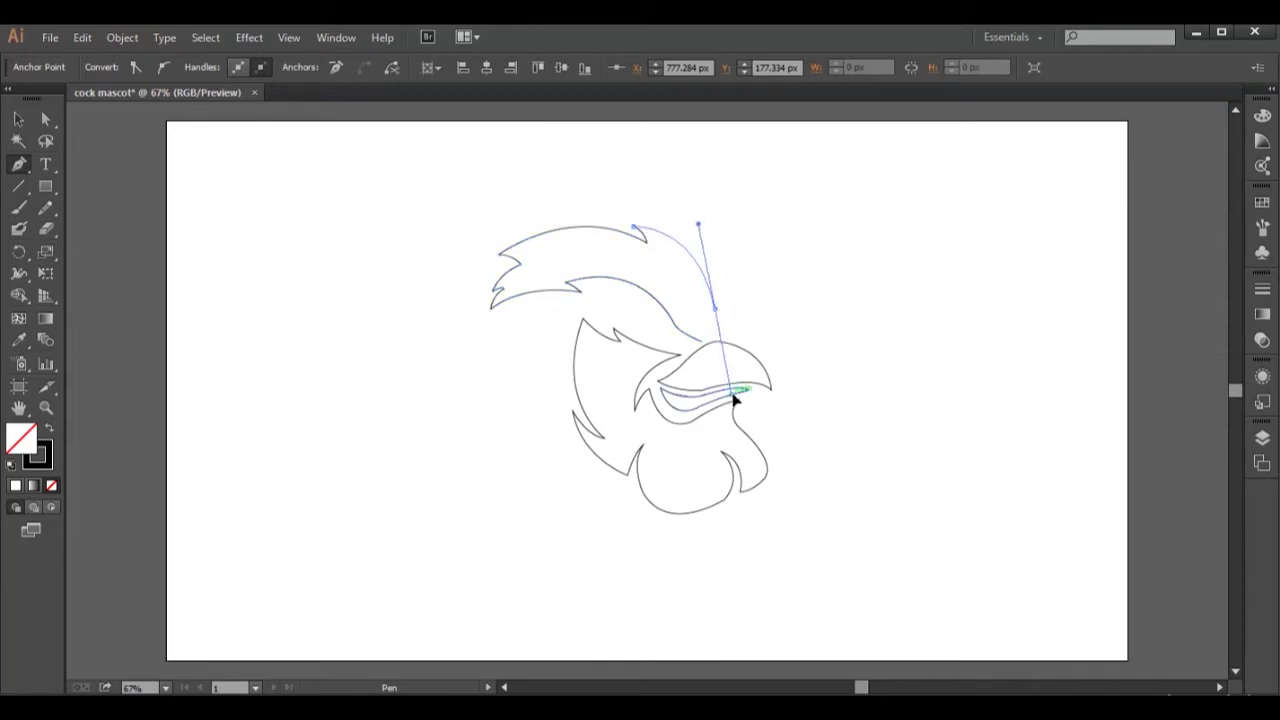
click(714, 308)
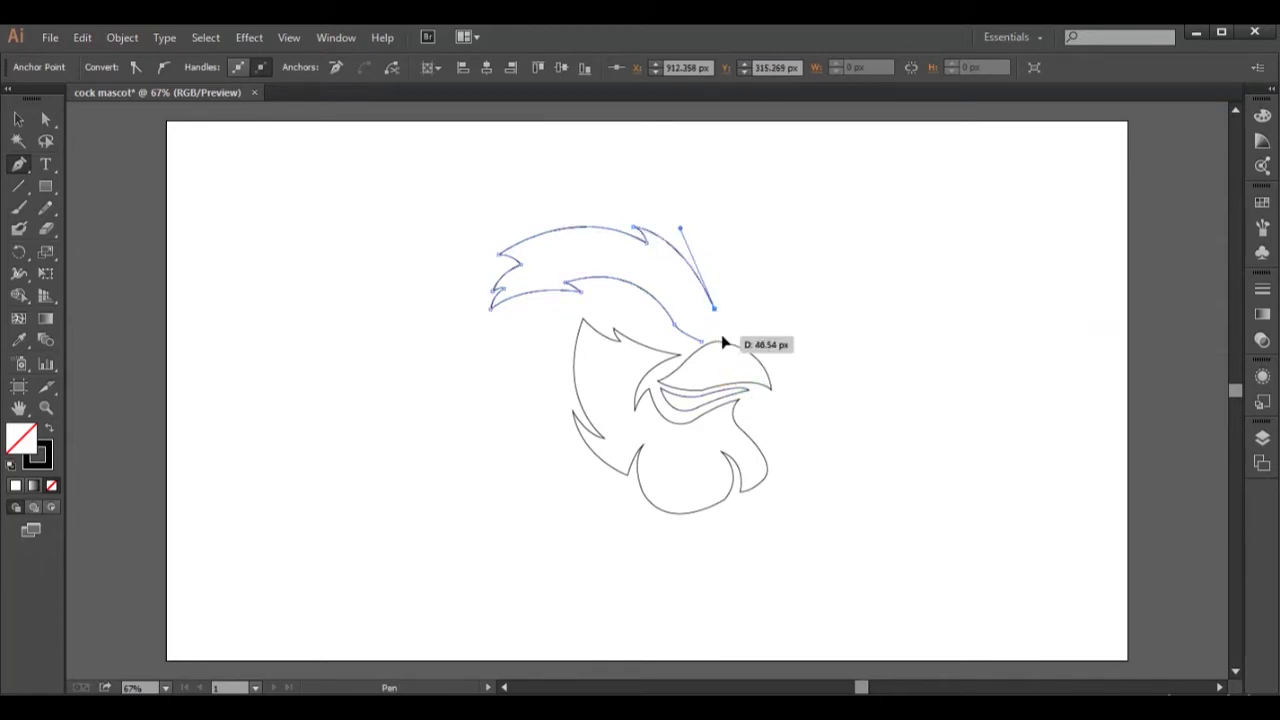
click(717, 331)
key(a)
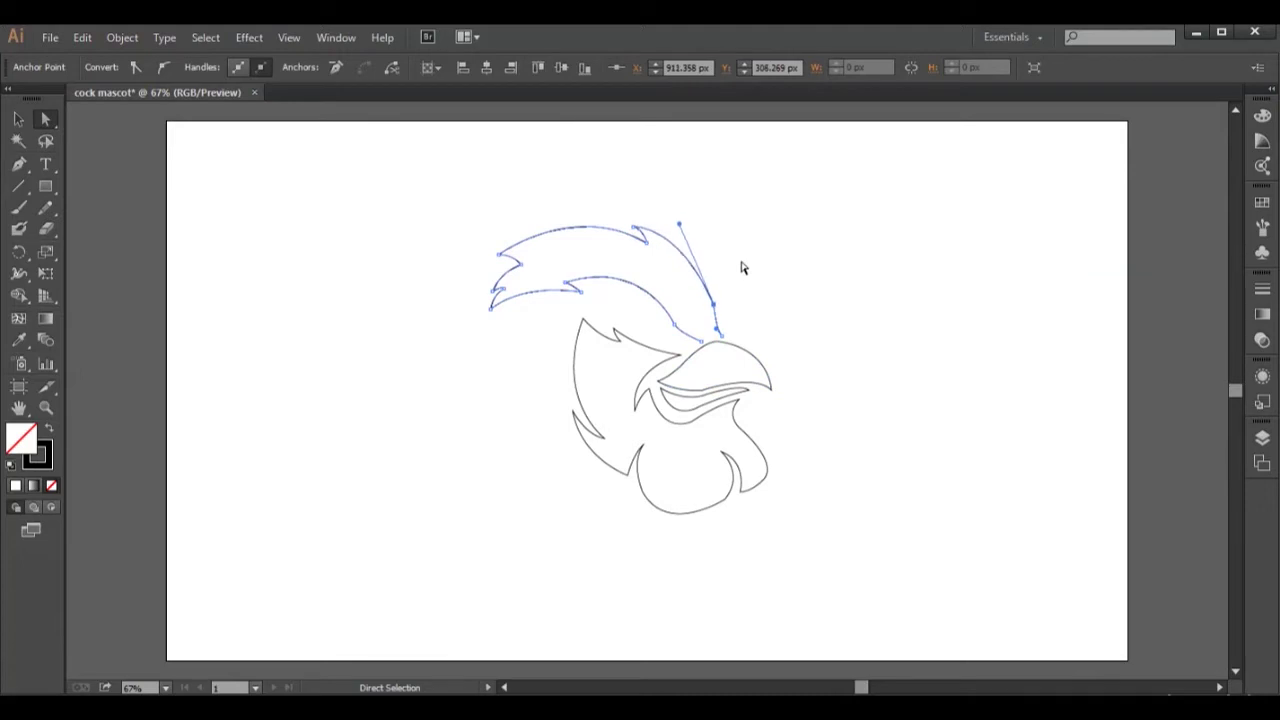
drag(678, 223, 685, 227)
key(p)
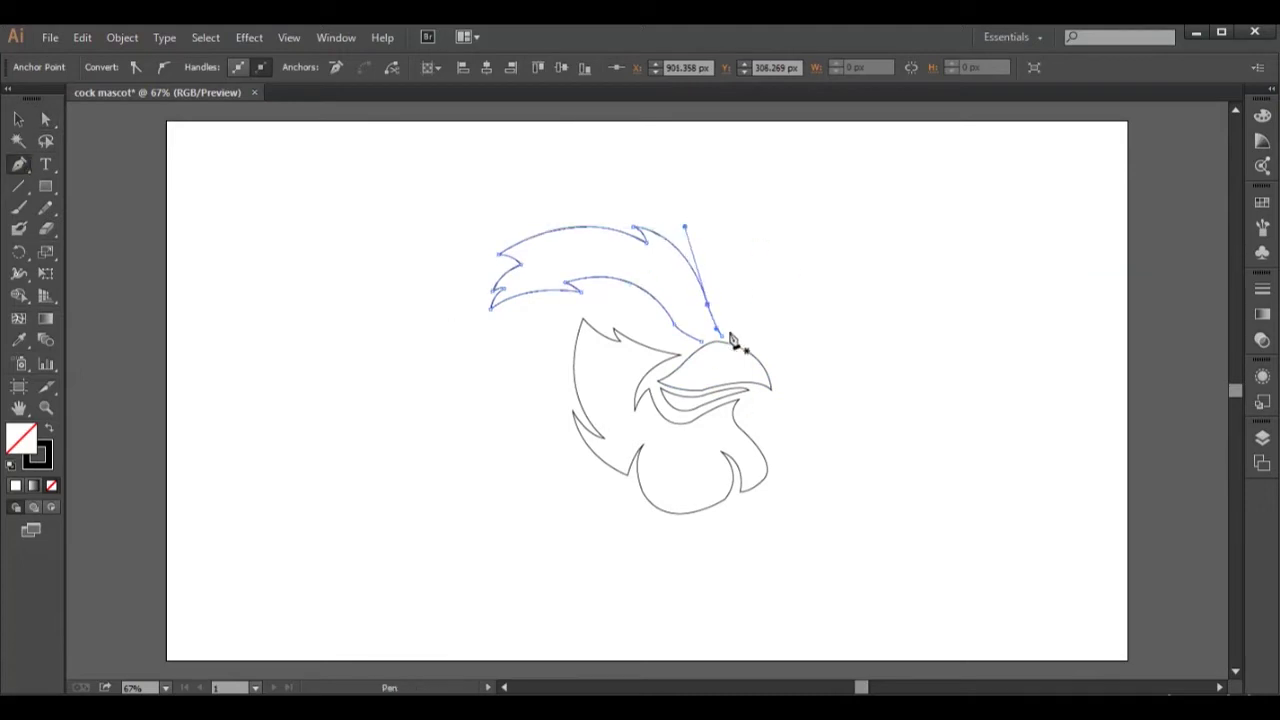
click(695, 322)
Reposition the crest's notch and tip points near the beak
key(a)
click(702, 303)
drag(716, 336, 675, 331)
drag(702, 344, 703, 342)
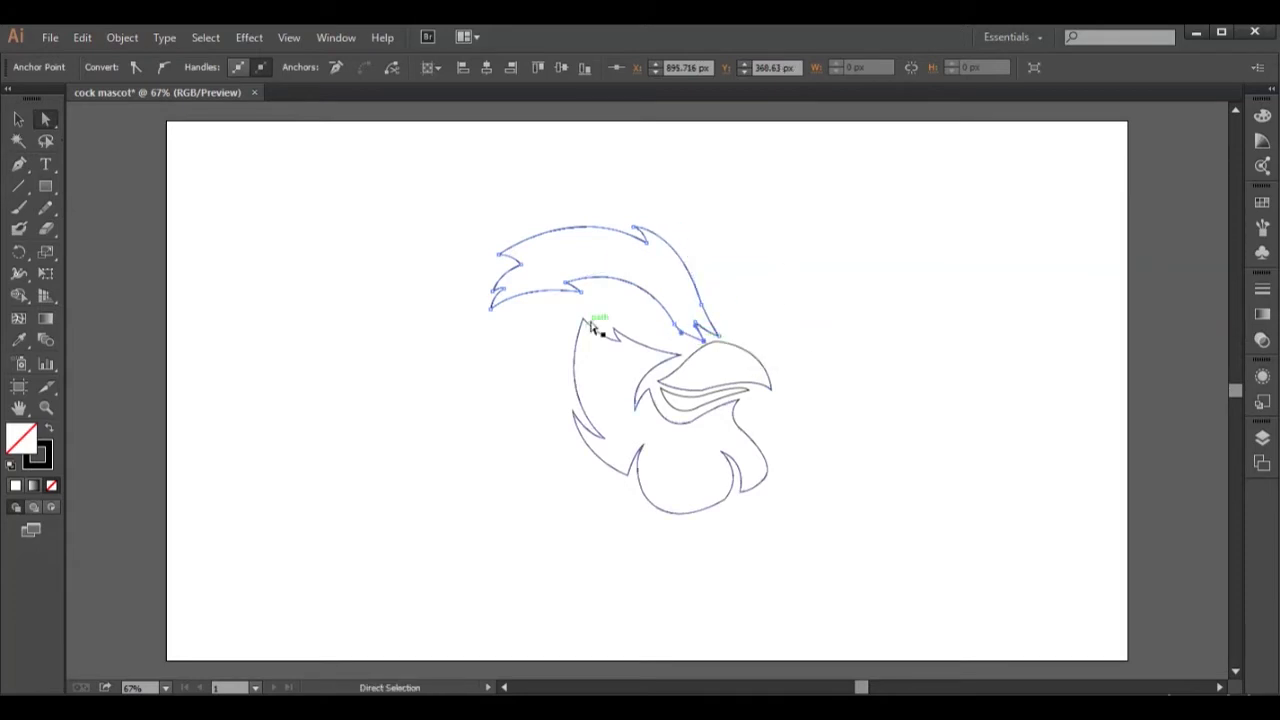
drag(716, 336, 719, 334)
click(645, 238)
click(670, 203)
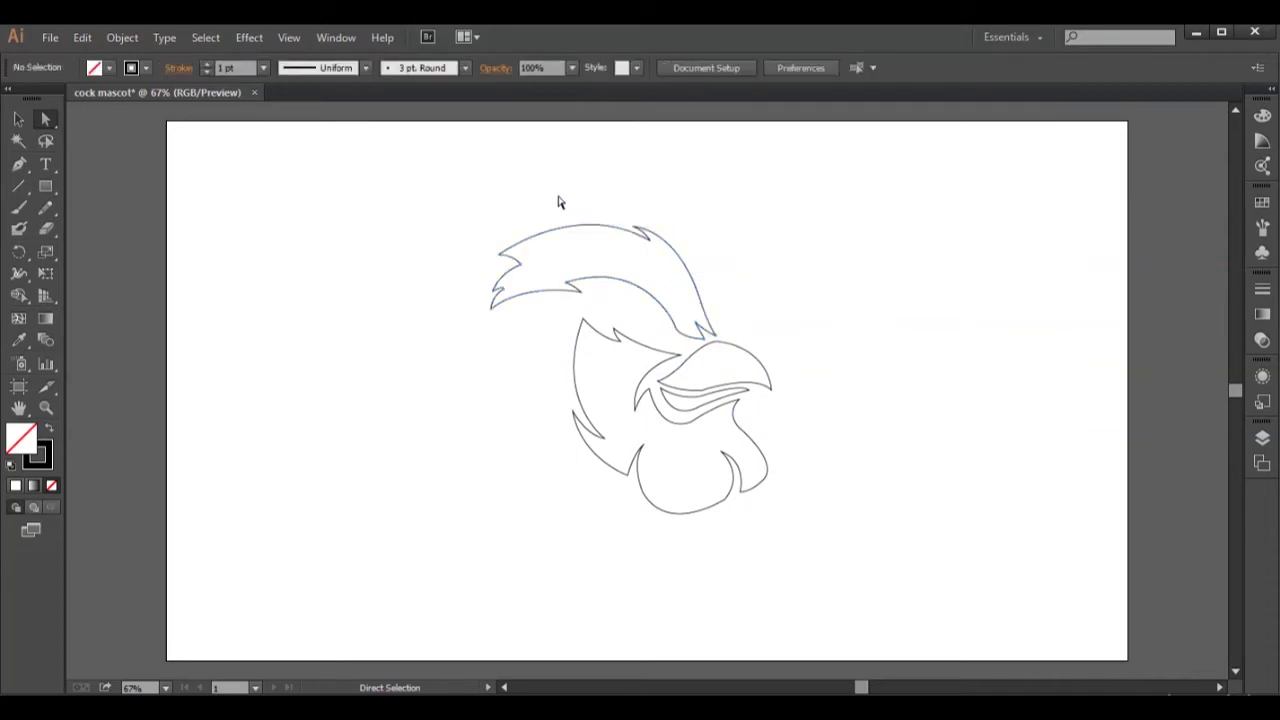
click(694, 322)
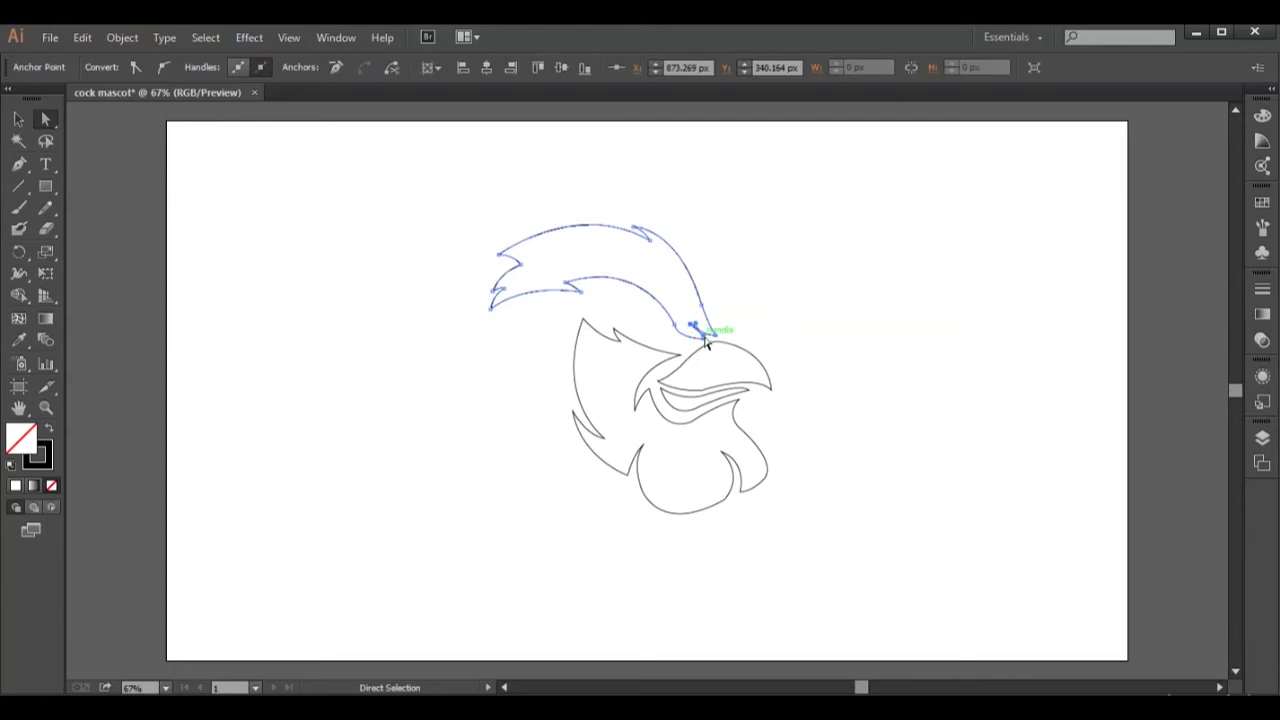
drag(692, 336, 712, 335)
click(743, 309)
click(20, 172)
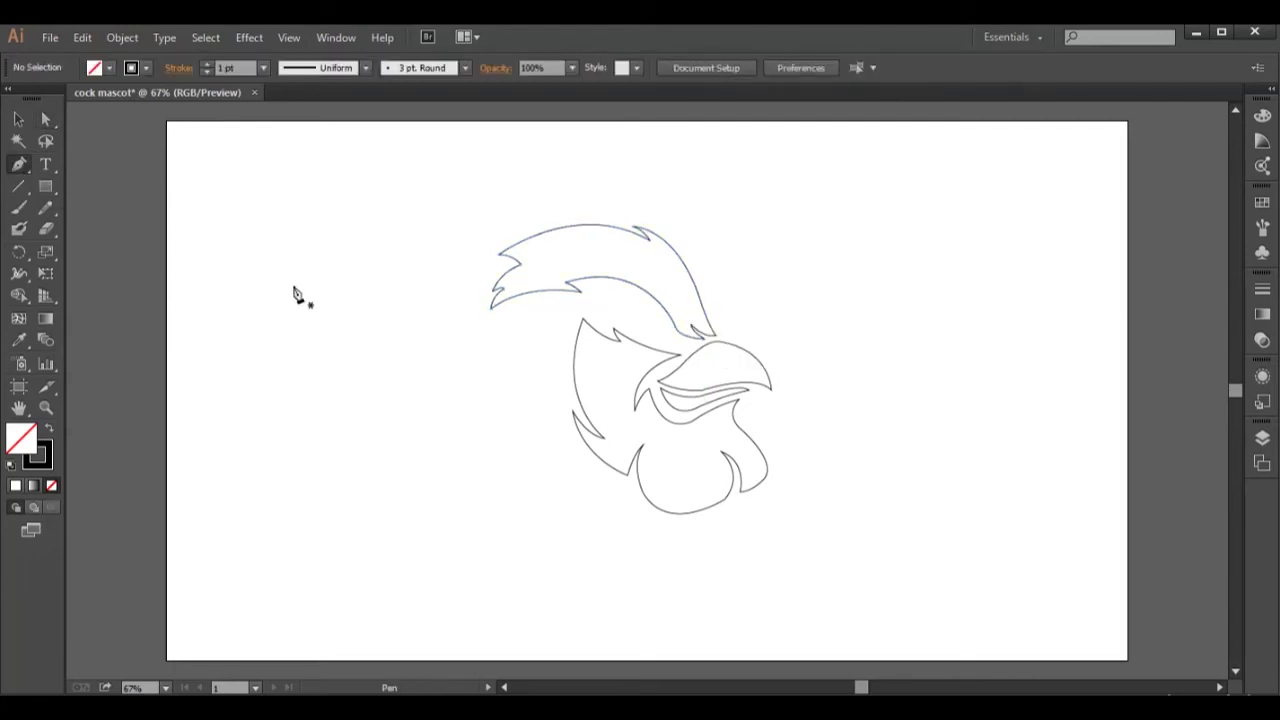
Refine the anchors and curves of the crest's upper-left spiky tips
key(a)
click(497, 287)
click(500, 256)
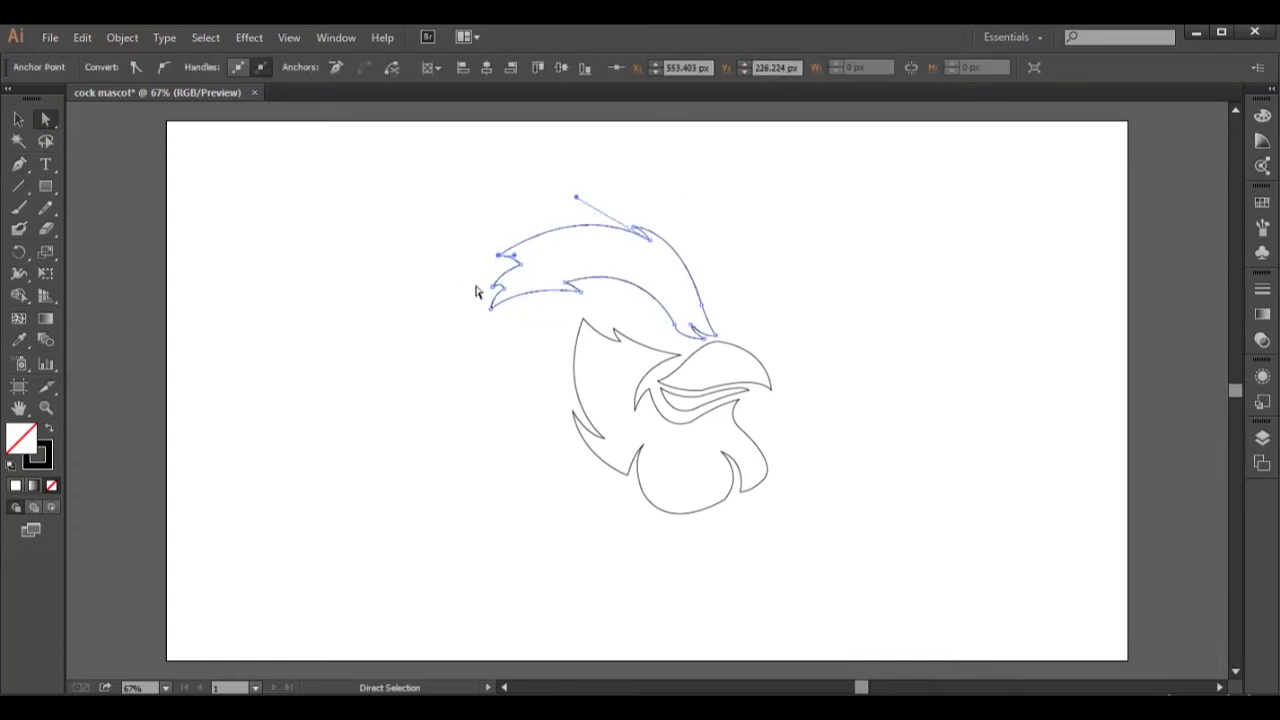
click(497, 289)
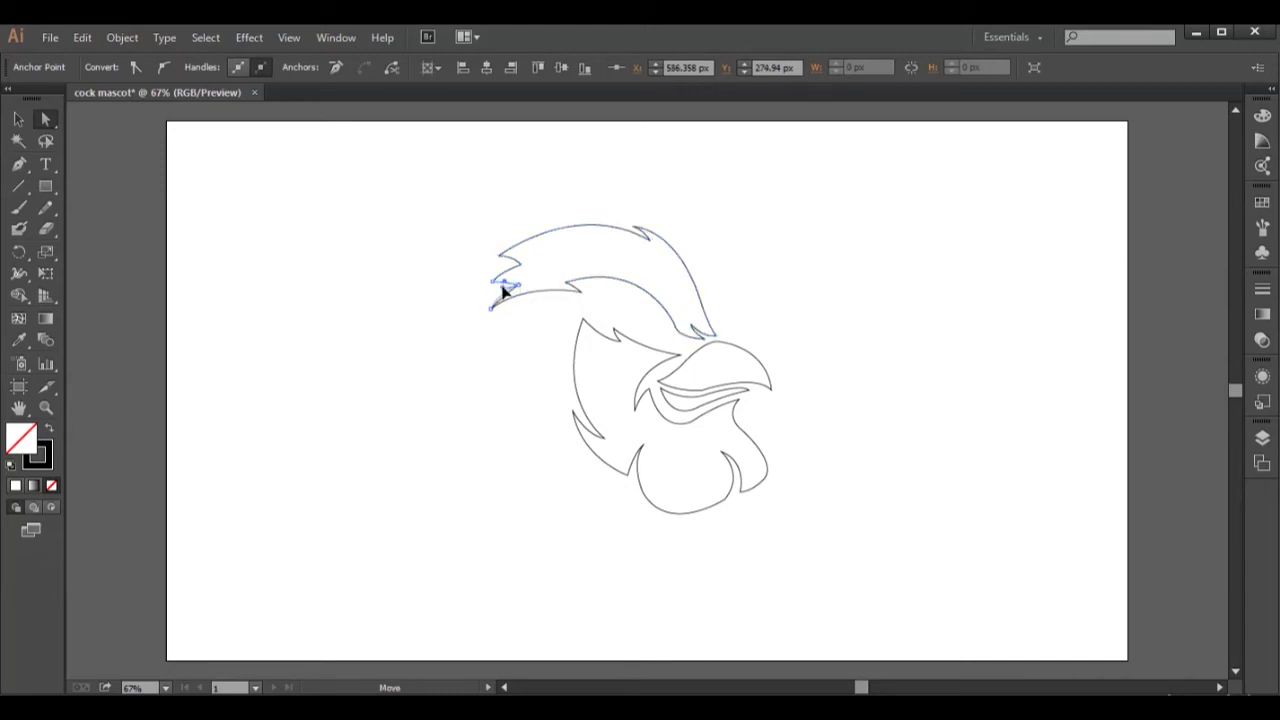
drag(509, 266, 500, 268)
click(513, 256)
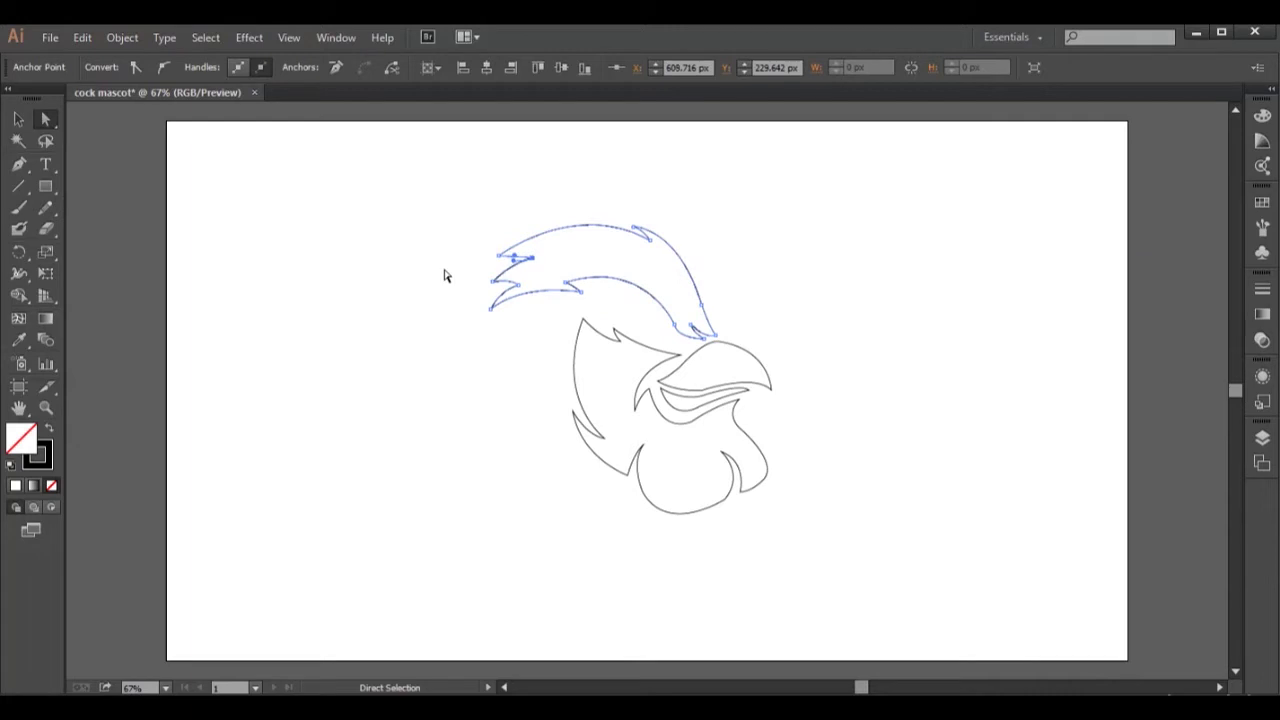
drag(531, 255, 528, 248)
drag(513, 283, 516, 283)
click(405, 318)
key(ctrl+z)
click(493, 255)
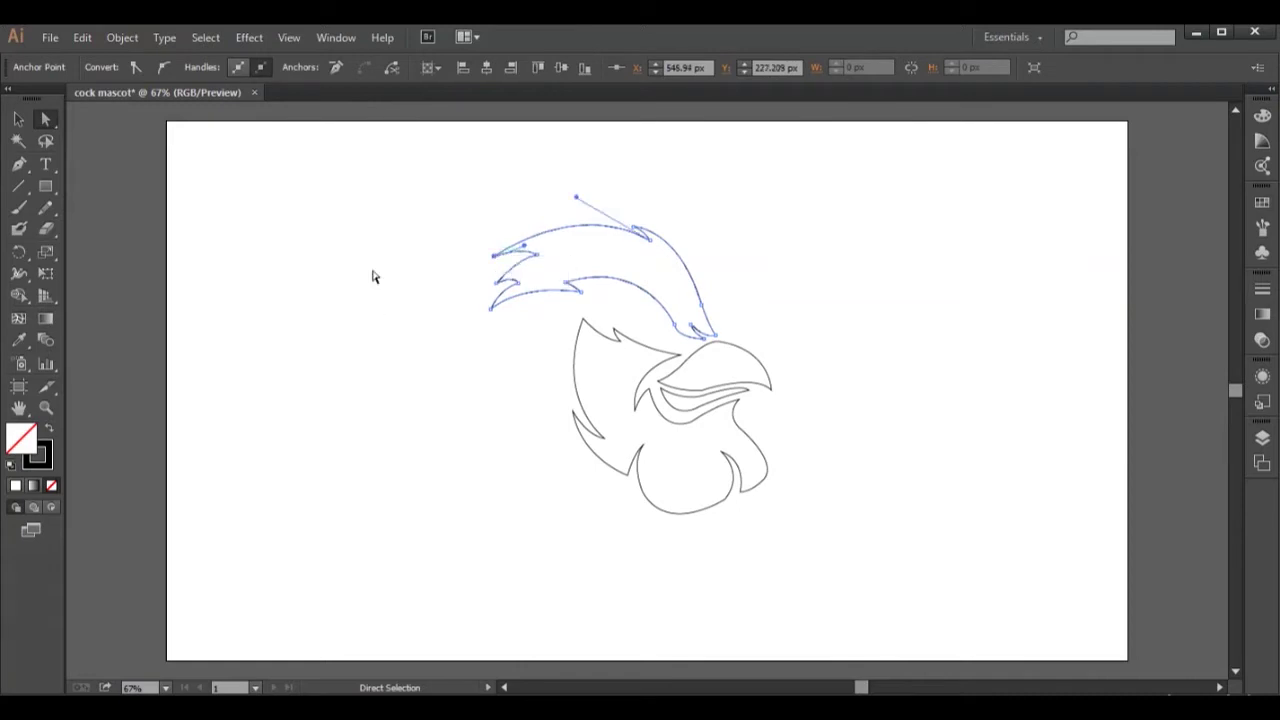
click(373, 277)
key(p)
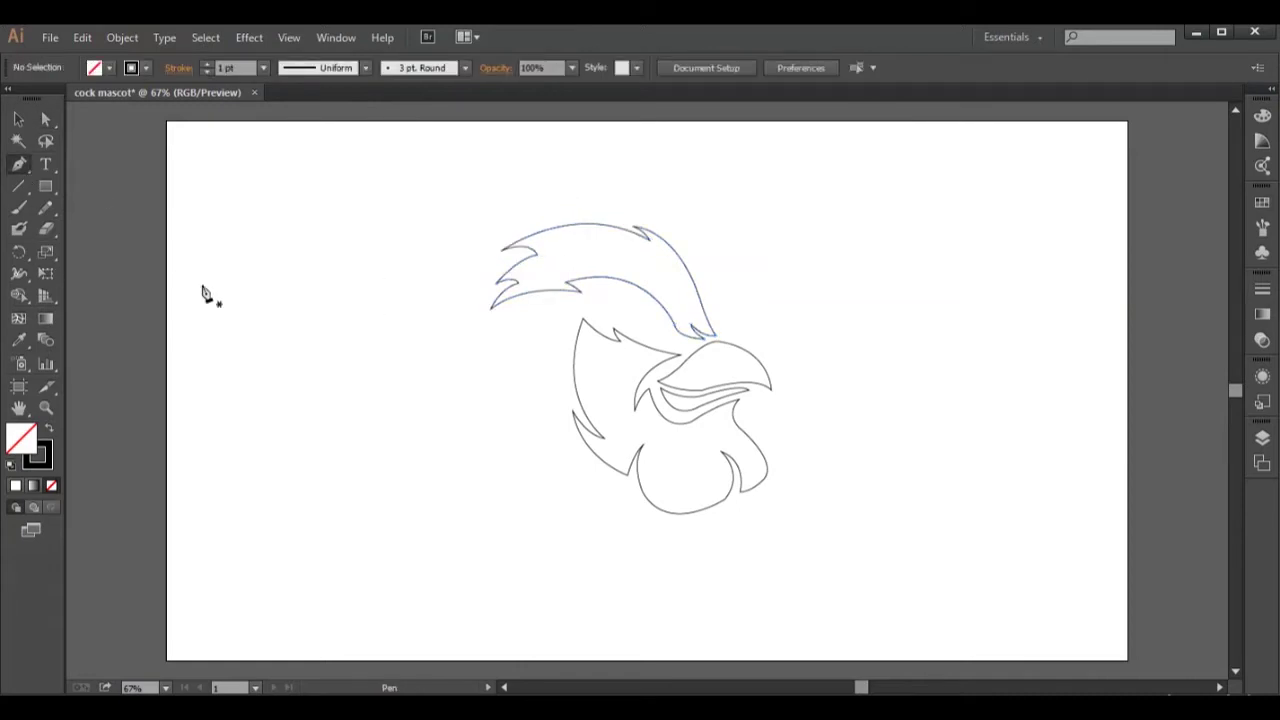
Draw the mane outline from below the crest down the head's side and along the bottom
click(480, 313)
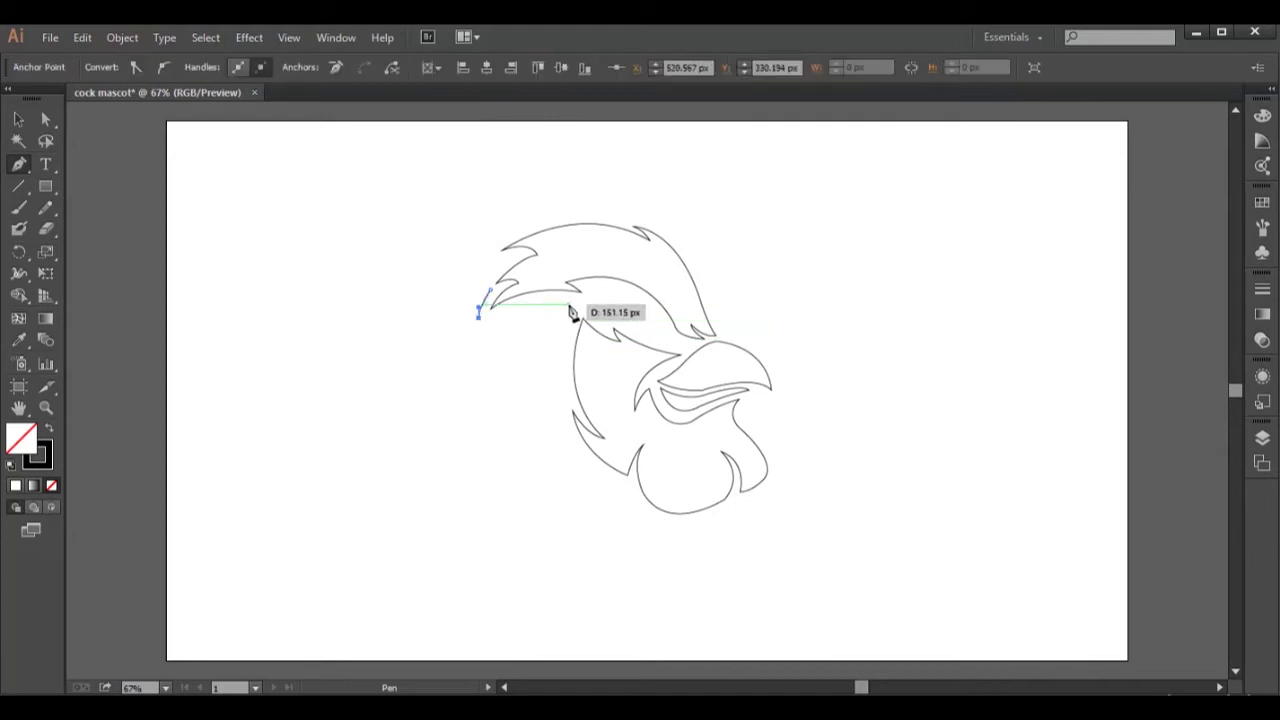
drag(573, 301, 604, 332)
mouse_move(570, 390)
mouse_down()
mouse_move(588, 429)
mouse_move(548, 367)
mouse_up()
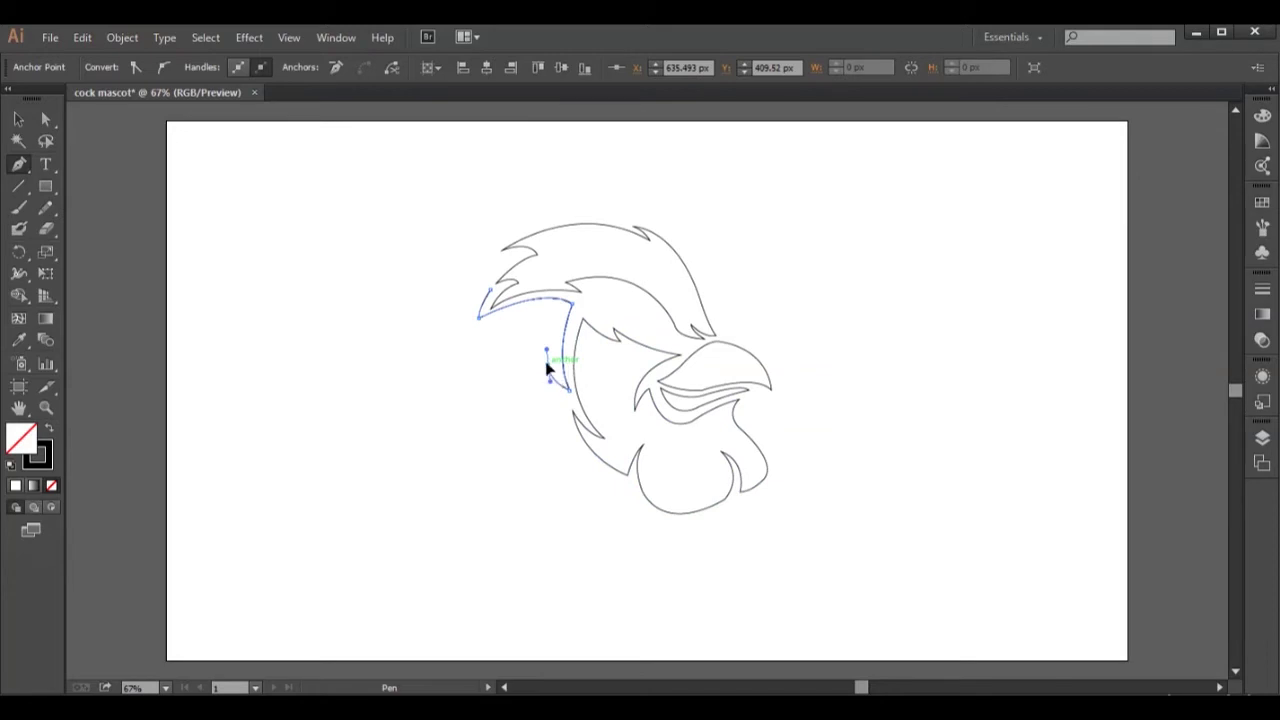
drag(599, 474, 660, 526)
drag(599, 474, 531, 409)
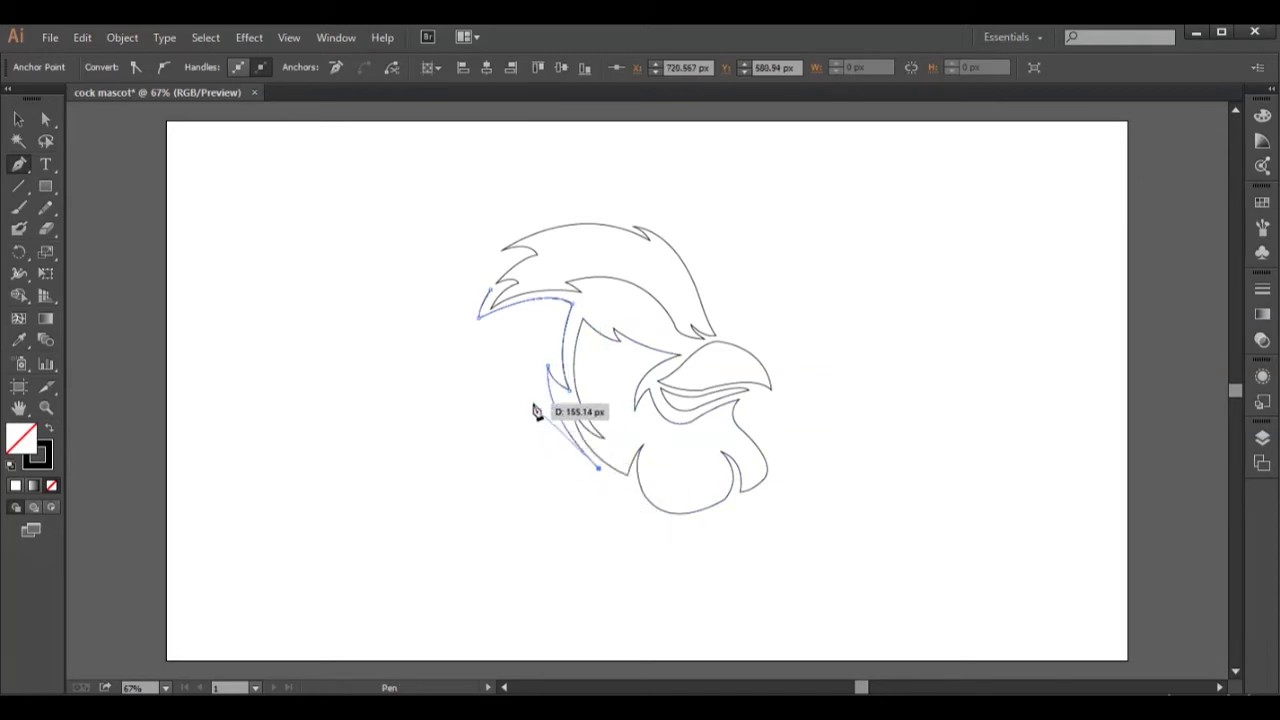
click(536, 425)
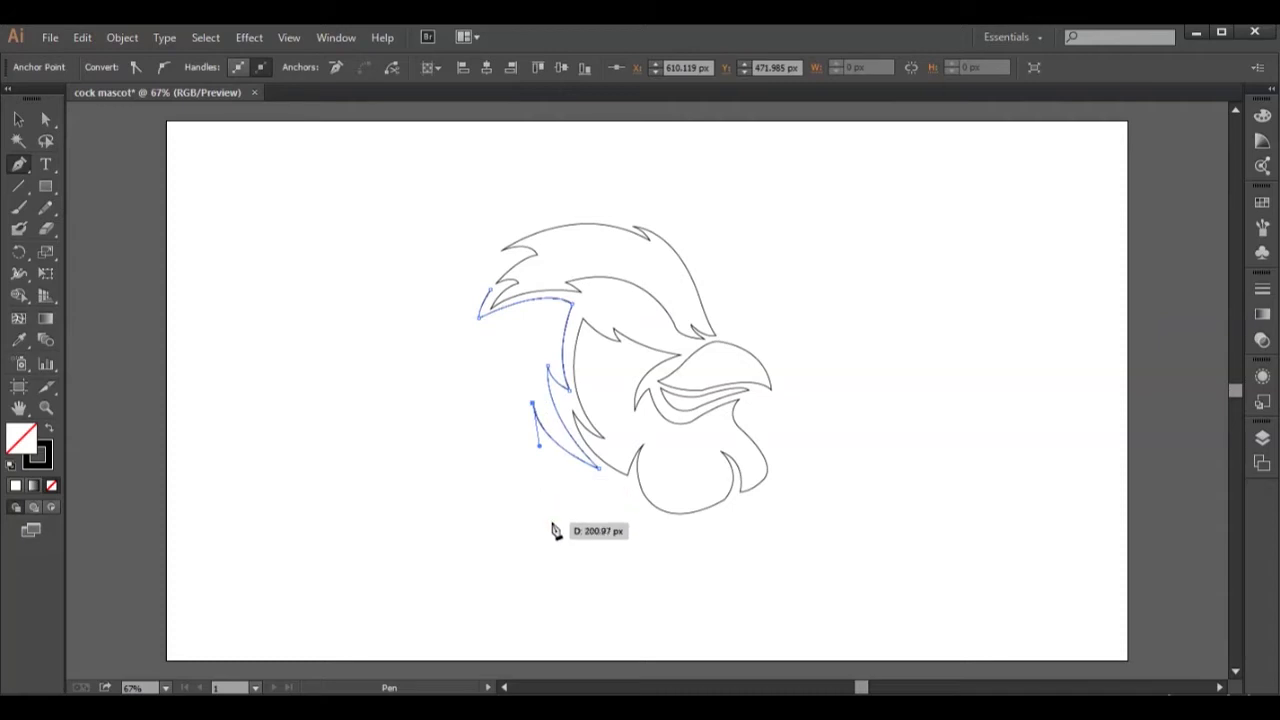
drag(557, 567, 606, 634)
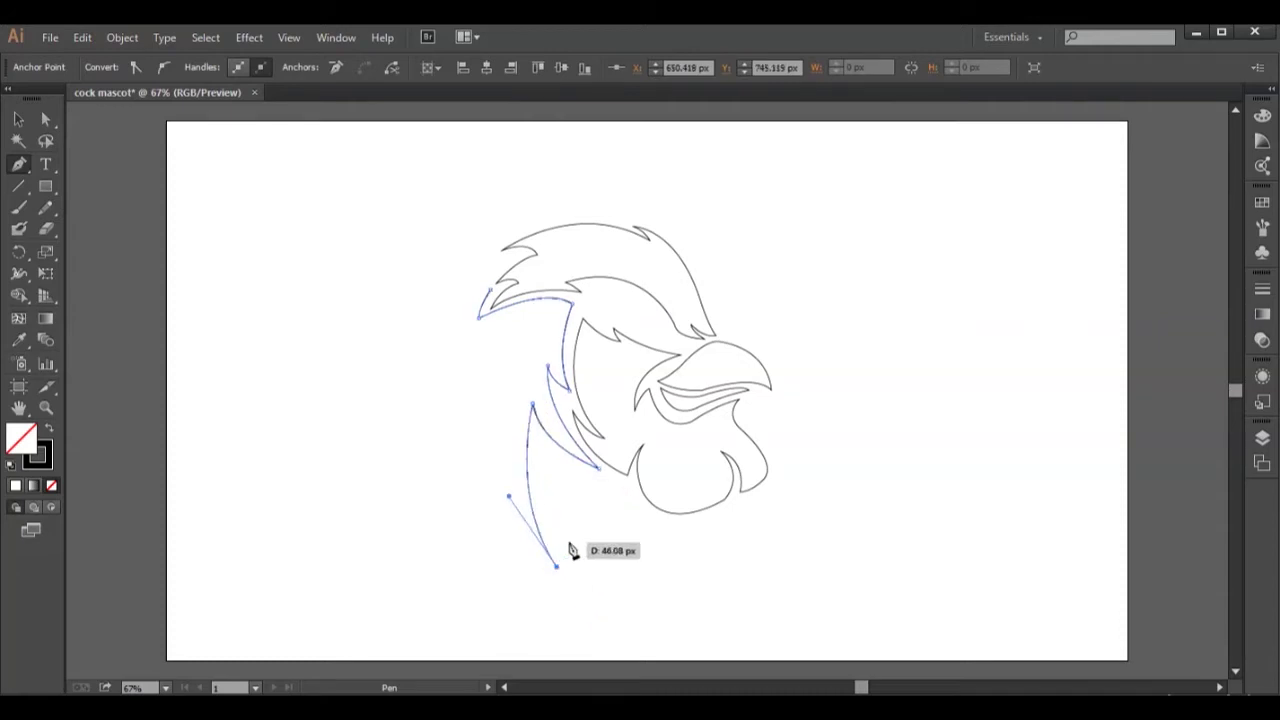
drag(557, 566, 573, 520)
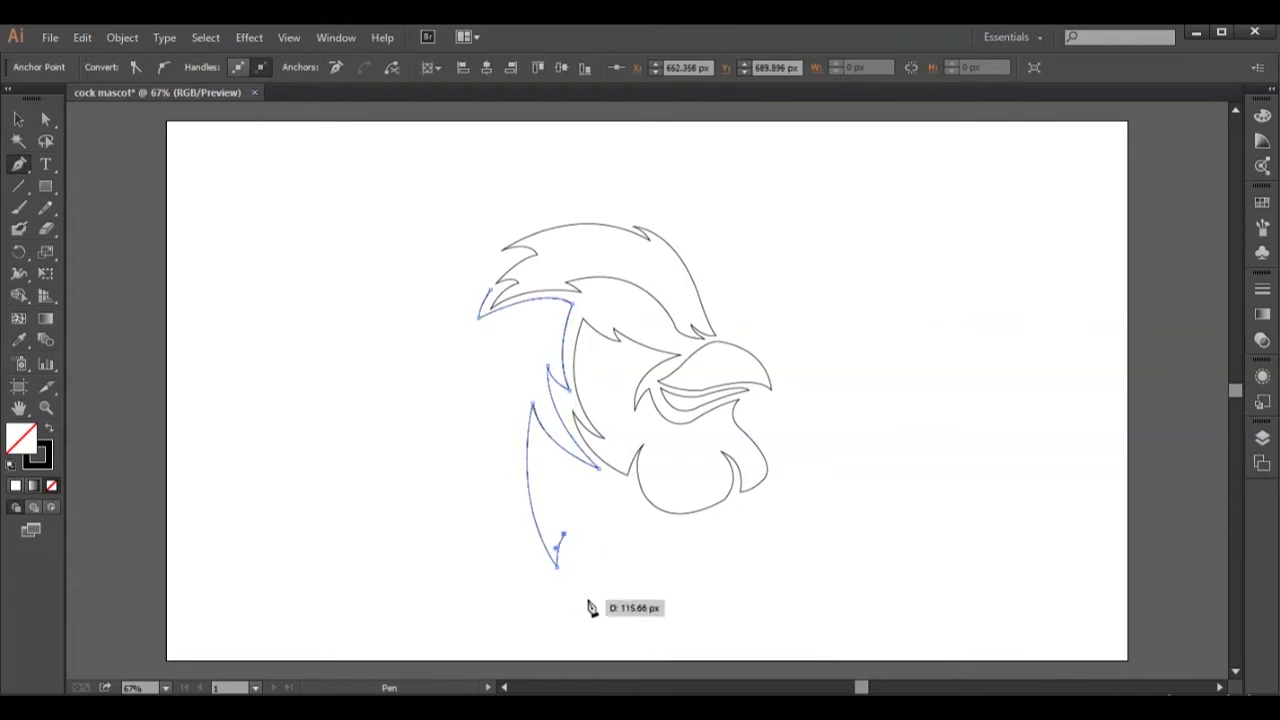
drag(657, 641, 748, 668)
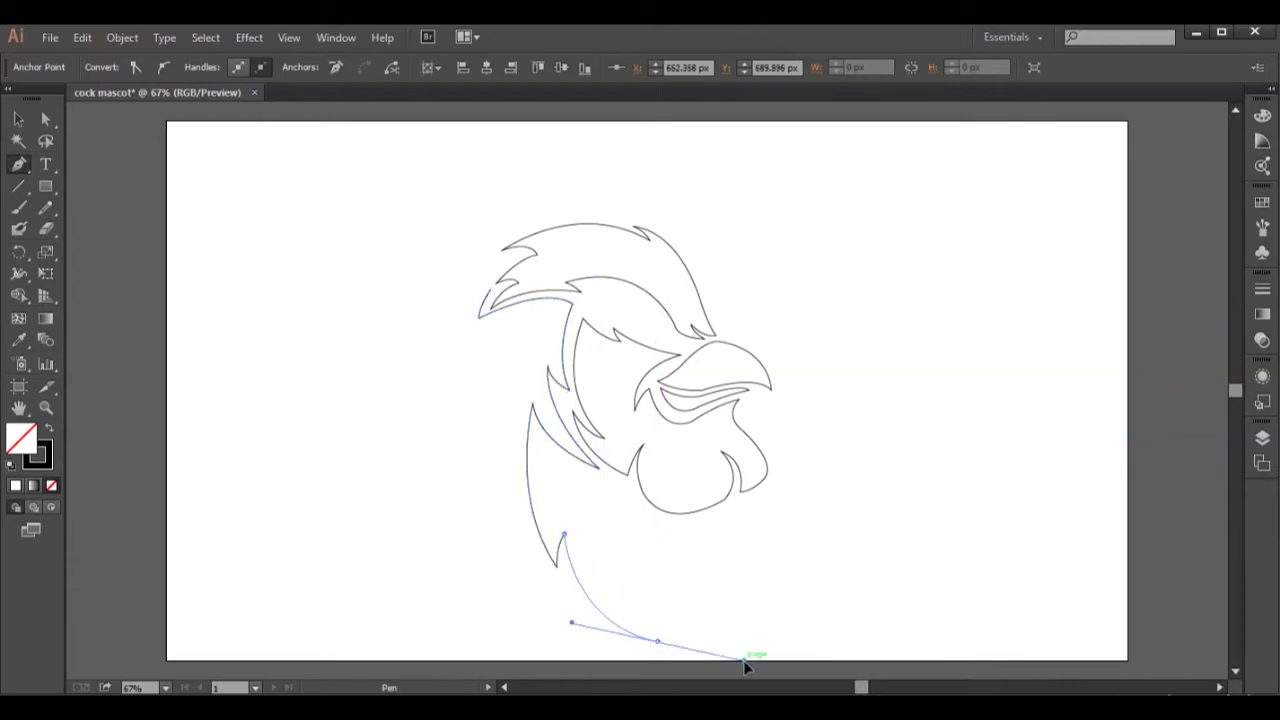
click(657, 640)
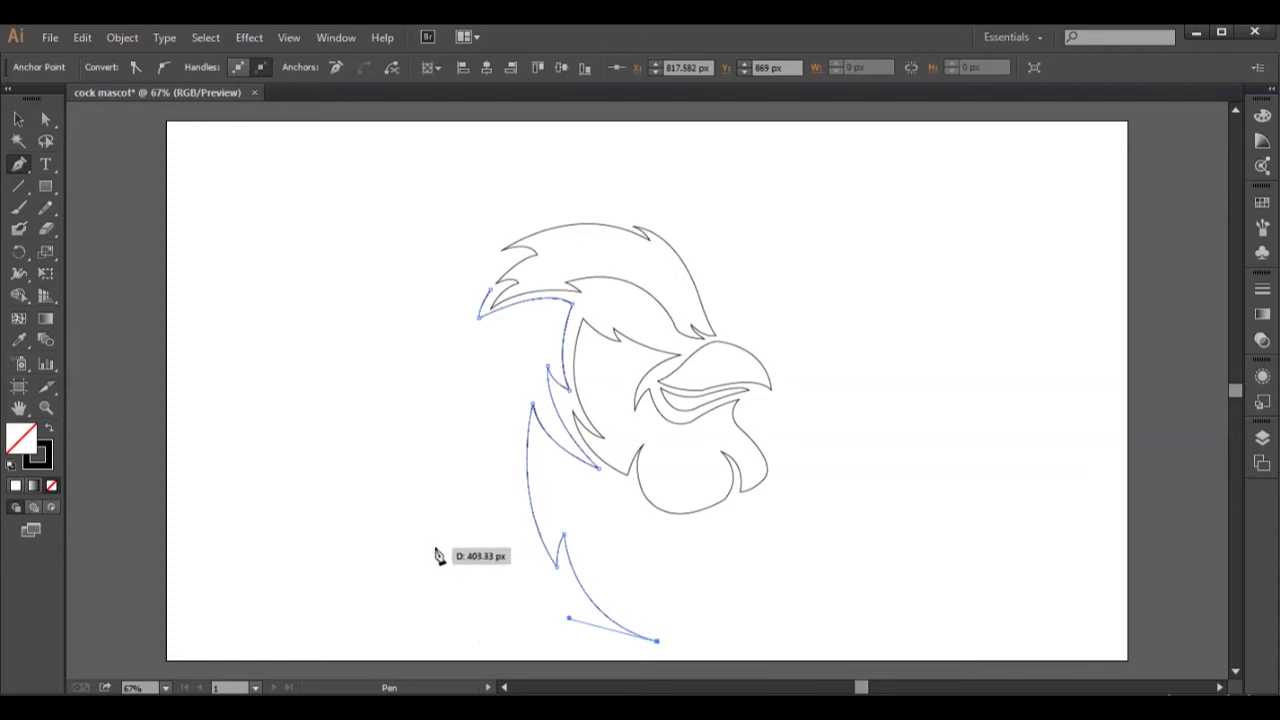
Bring the mane outline up the left side with sharp spikes to meet the crest
drag(428, 545, 395, 435)
drag(428, 545, 450, 608)
click(440, 592)
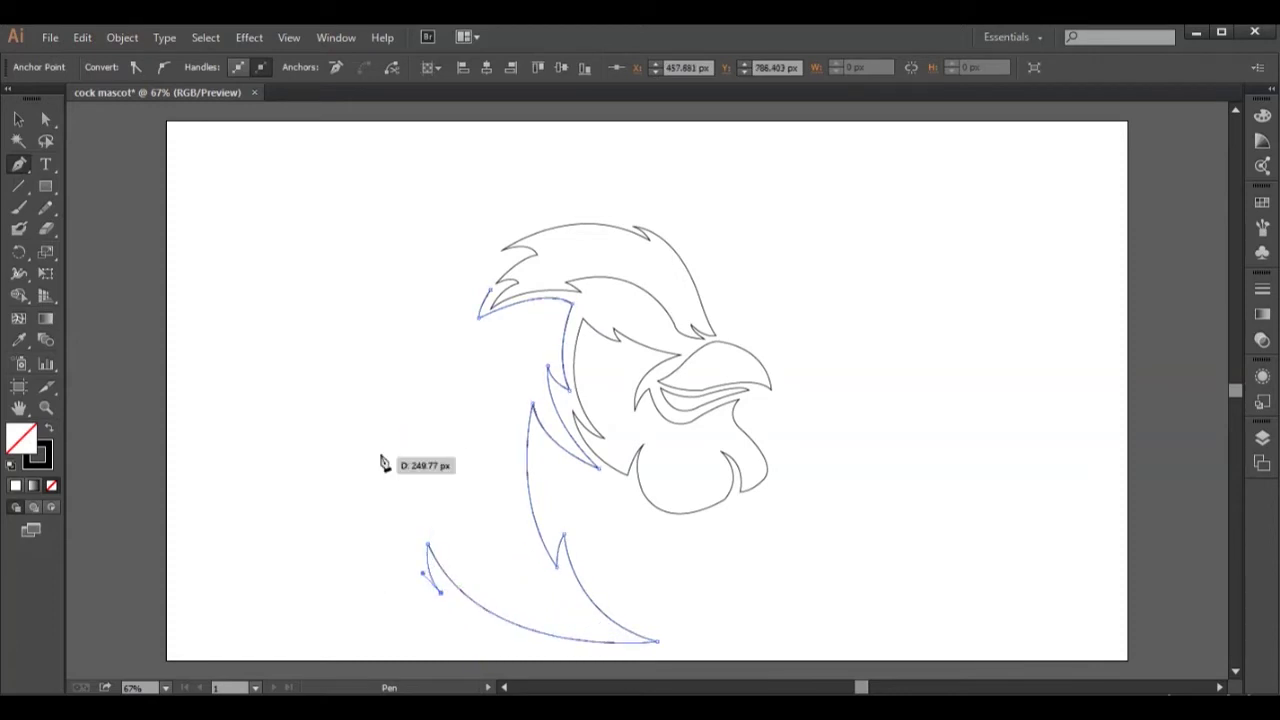
drag(396, 447, 437, 329)
drag(396, 447, 377, 480)
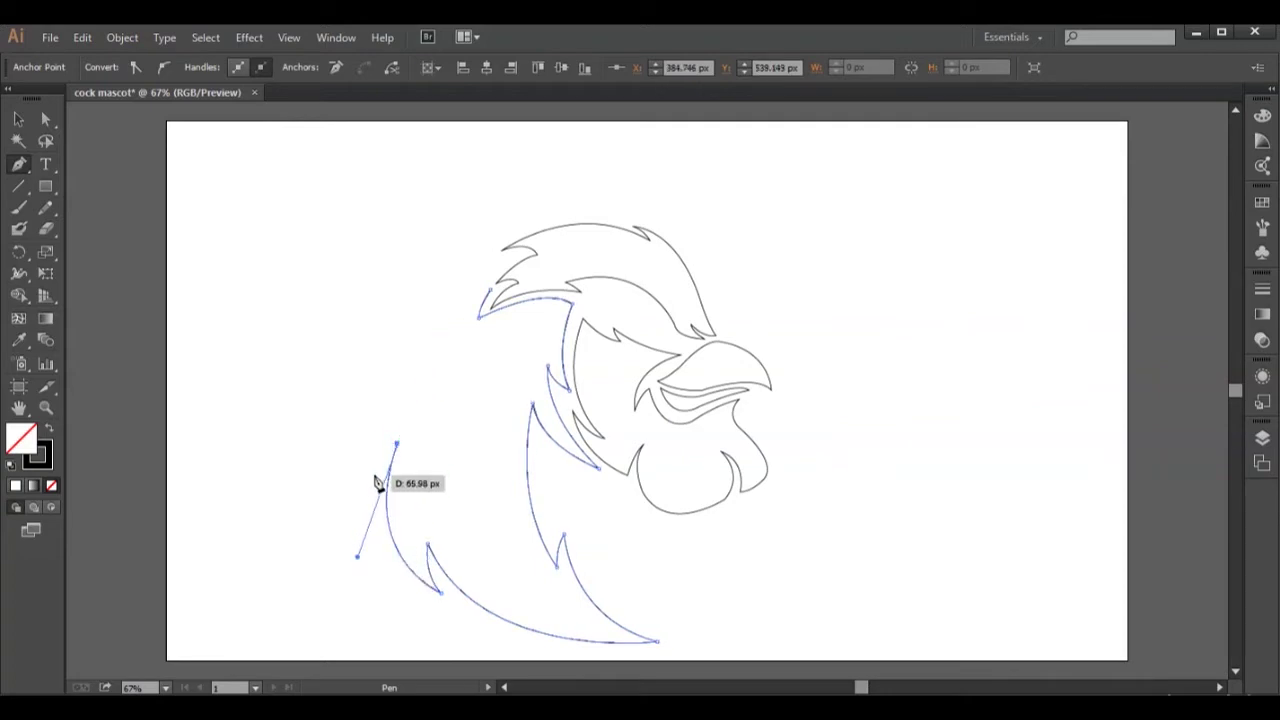
drag(386, 437, 400, 408)
click(387, 425)
mouse_move(348, 512)
mouse_down()
mouse_move(352, 568)
mouse_move(337, 586)
mouse_up()
click(347, 512)
mouse_move(395, 355)
mouse_down()
mouse_move(451, 297)
mouse_move(363, 366)
mouse_up()
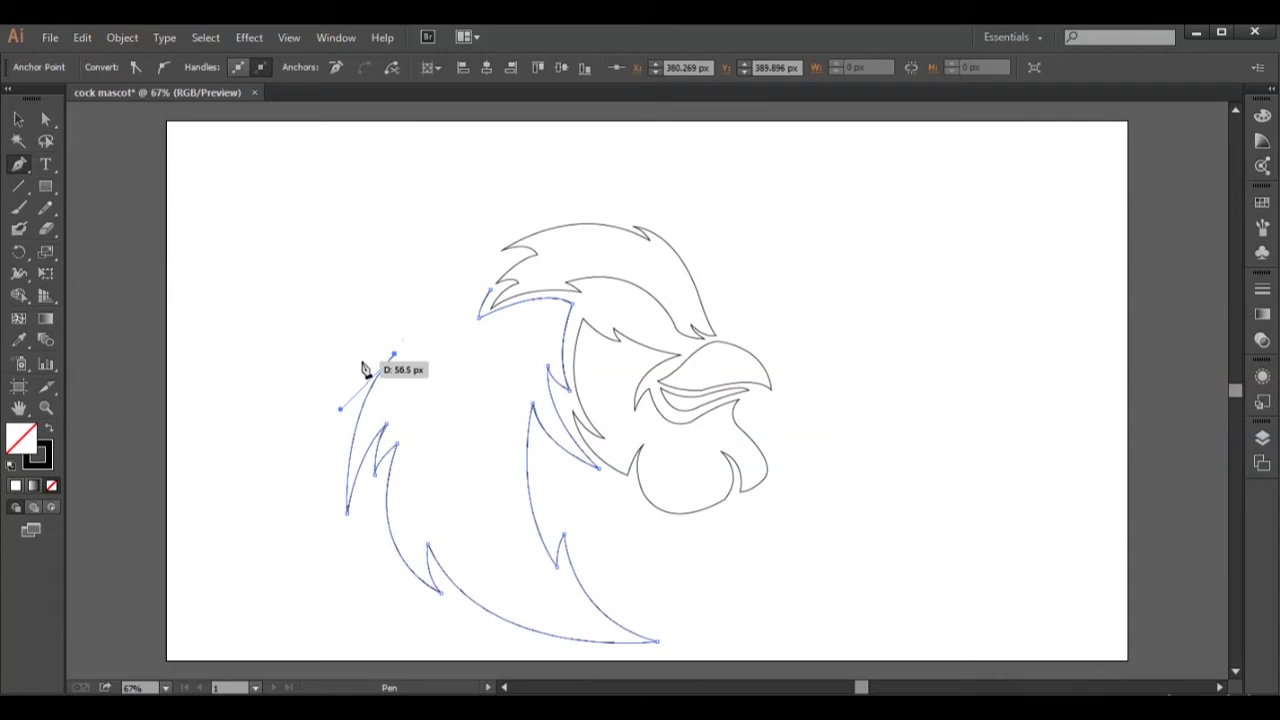
mouse_move(481, 314)
mouse_down()
mouse_move(492, 298)
mouse_move(573, 289)
mouse_up()
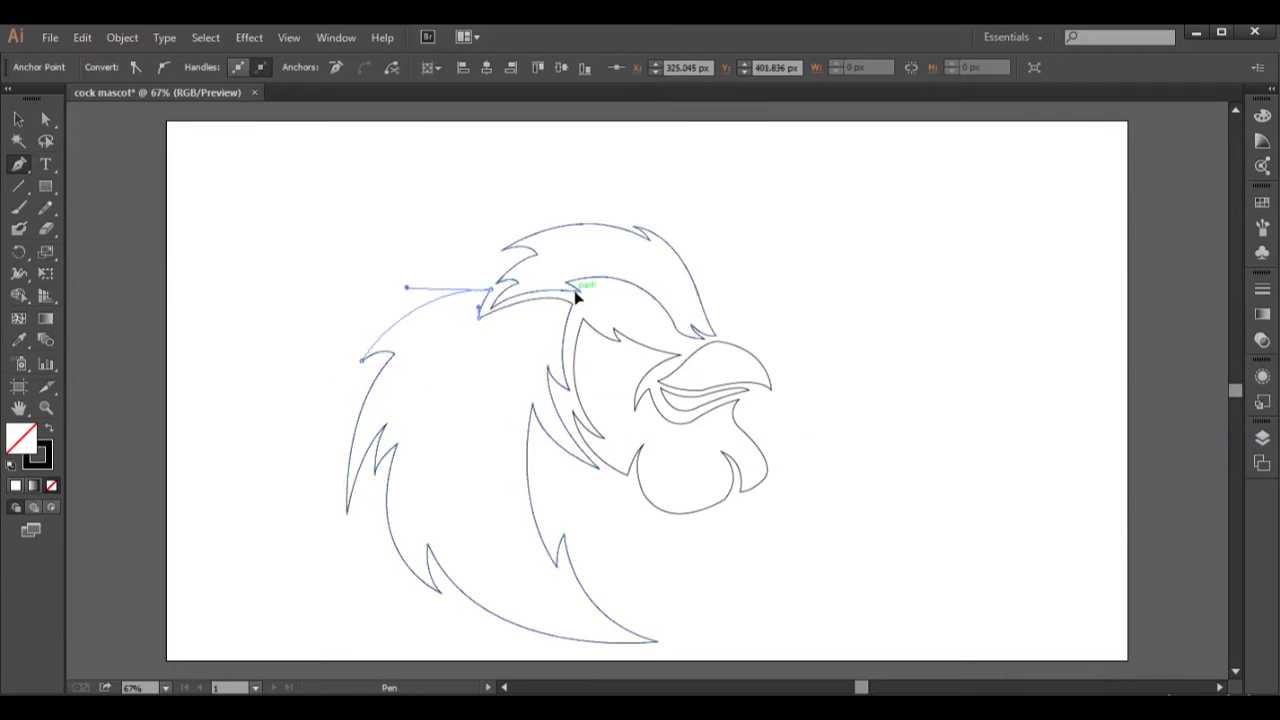
key(a)
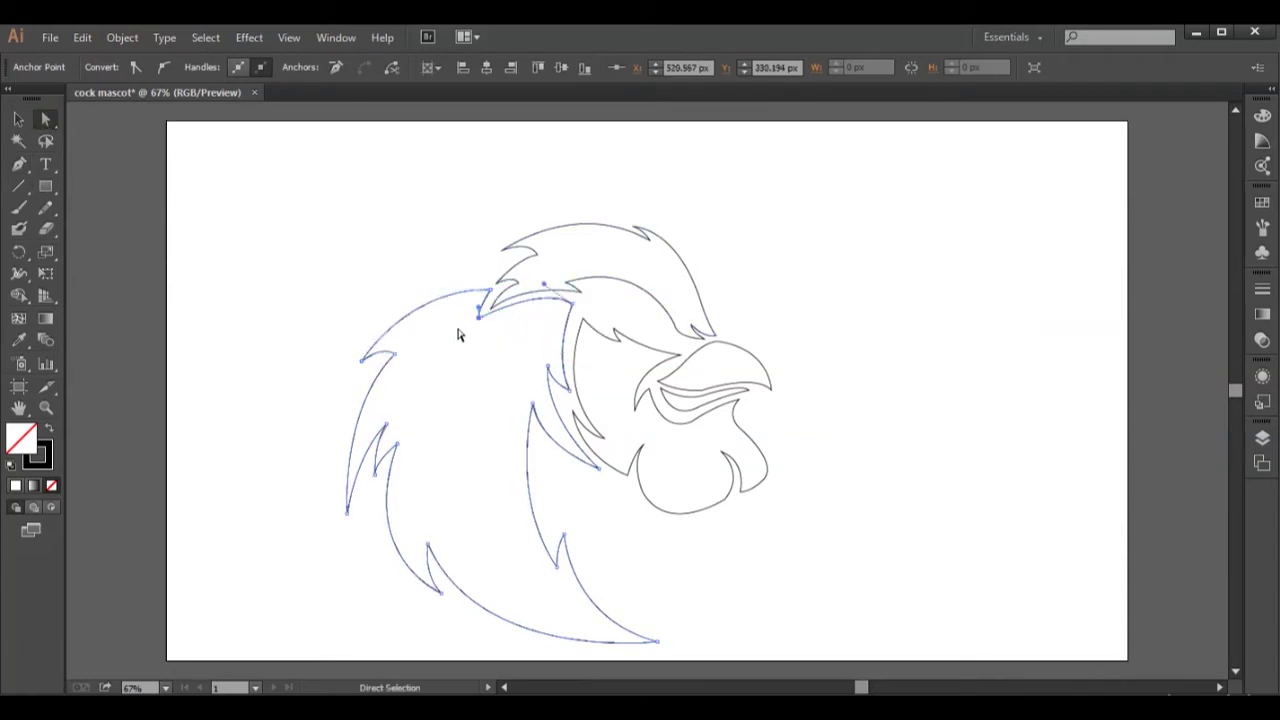
Reshape the feather curve under the crest and shift the inner hair spike tip slightly left
click(466, 295)
drag(466, 295, 545, 283)
drag(483, 315, 484, 312)
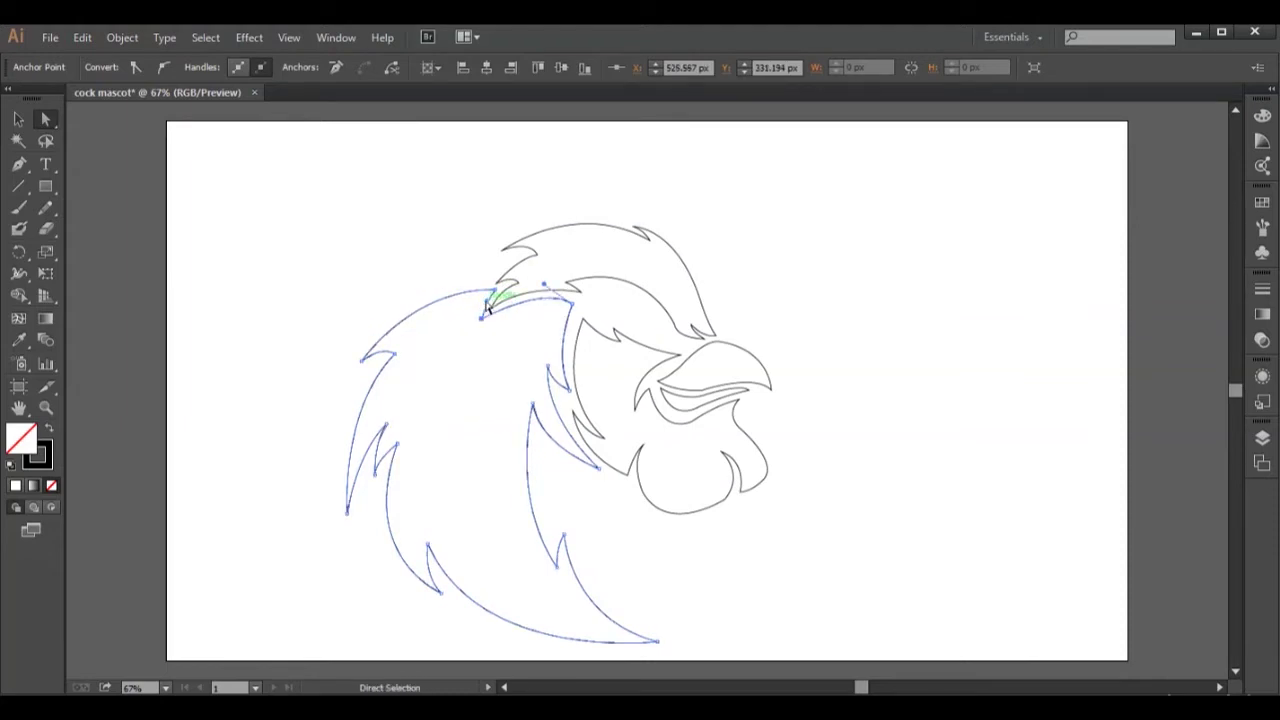
mouse_move(517, 296)
mouse_down()
mouse_move(572, 298)
mouse_move(539, 289)
mouse_up()
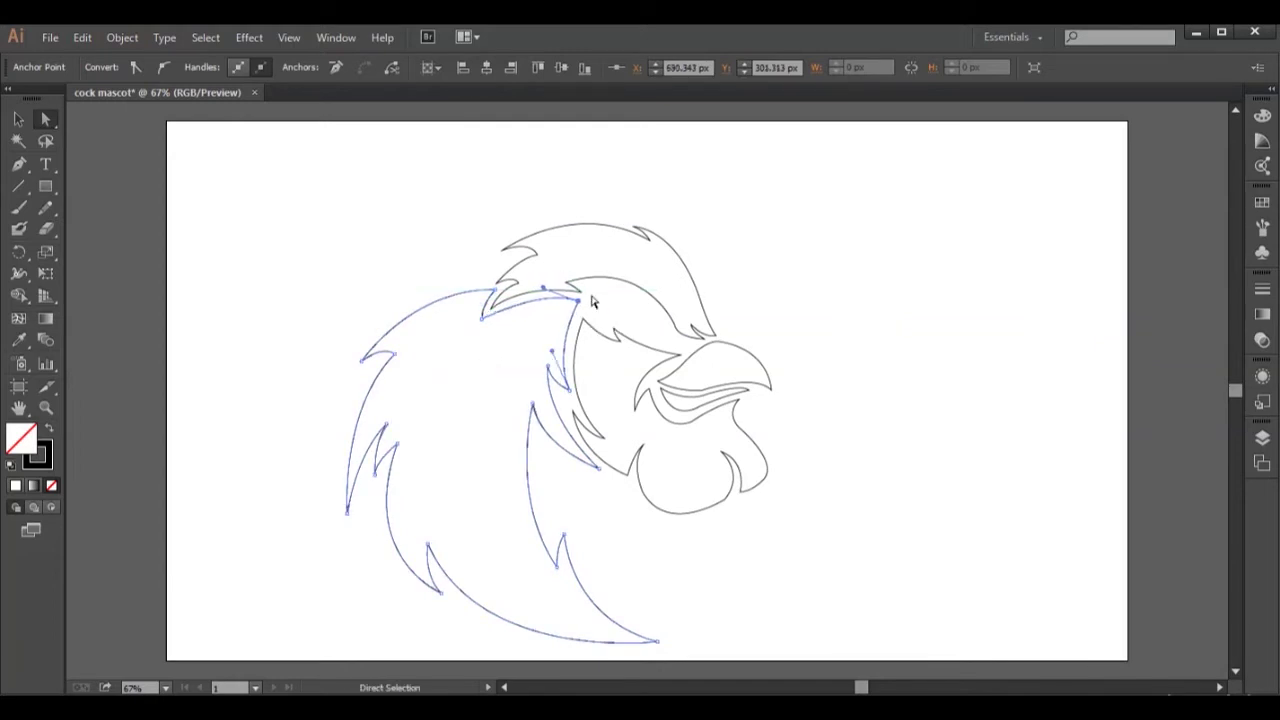
drag(565, 389, 568, 388)
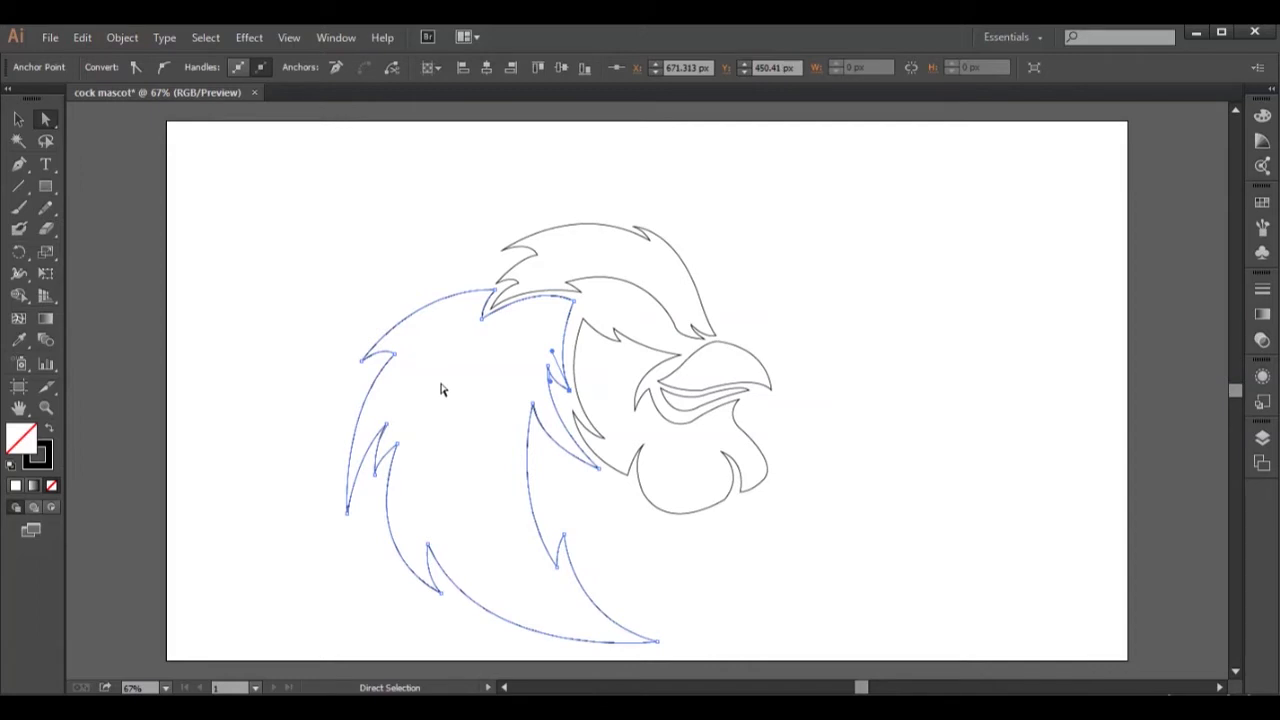
drag(560, 367, 549, 366)
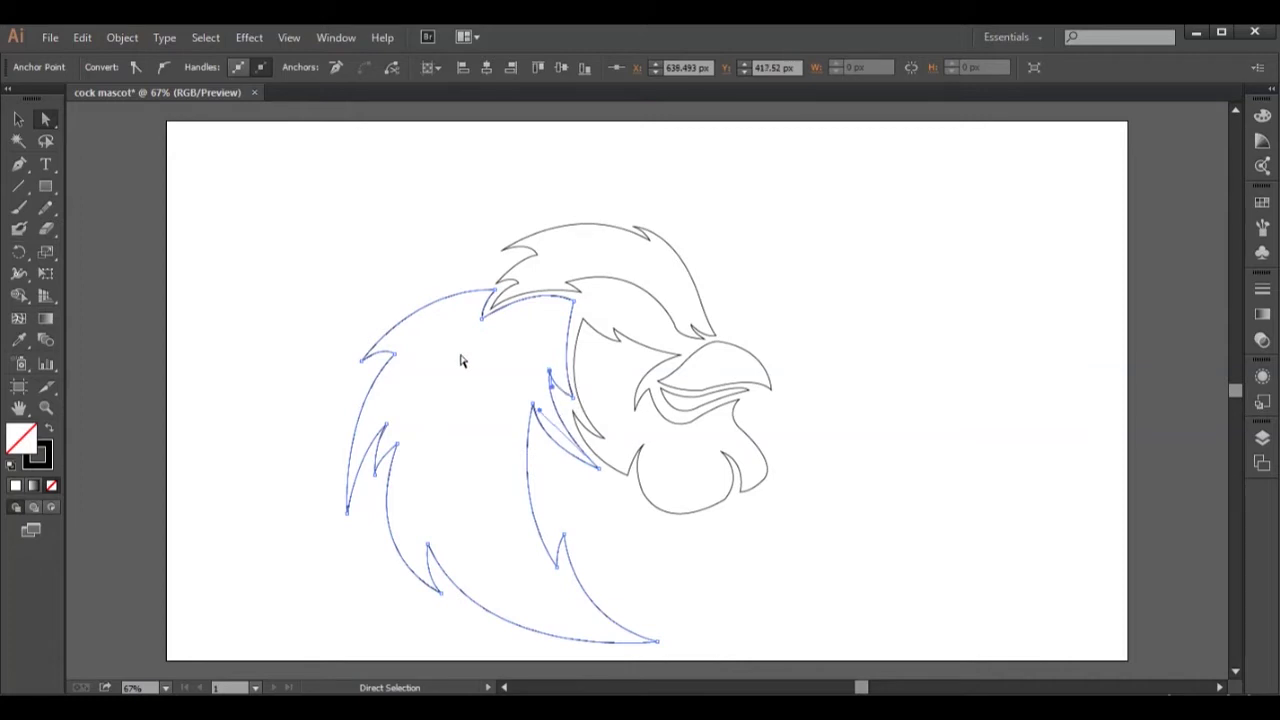
Reposition the inner spike tip near the beard and pull out its curve handle
drag(556, 410, 605, 466)
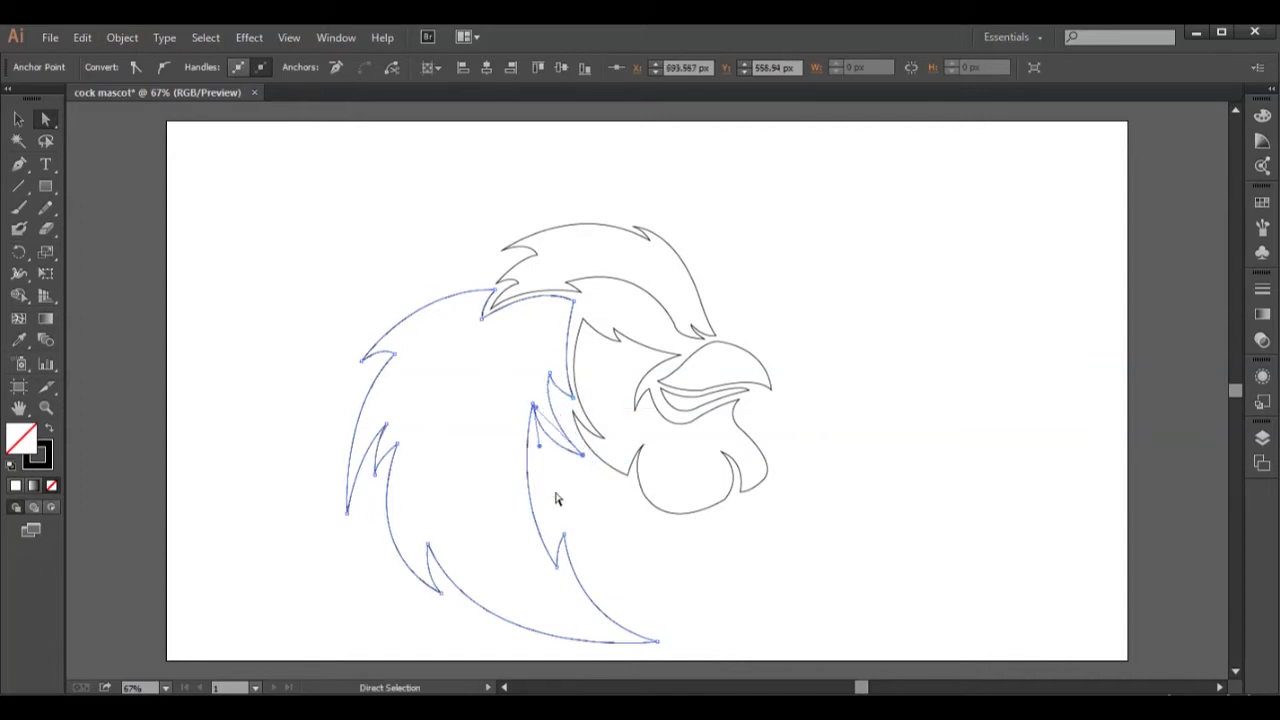
key(Up)
key(Up)
key(Up)
key(Left)
key(Left)
key(Left)
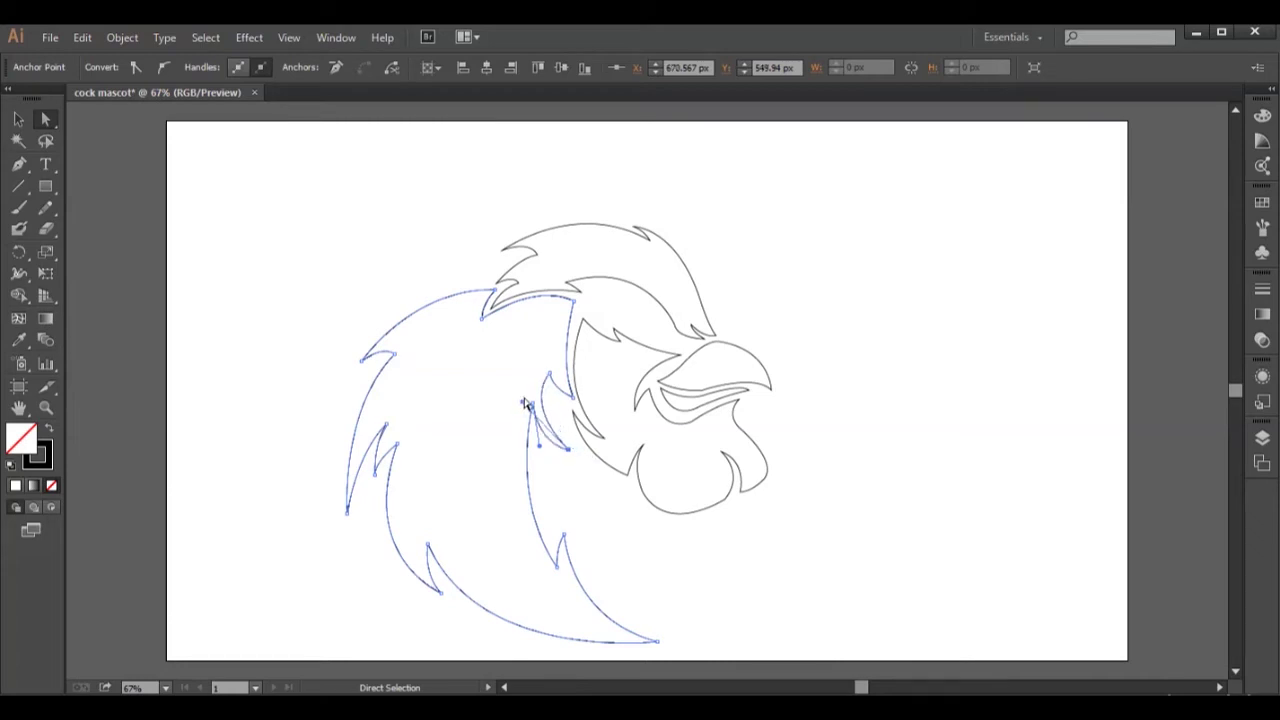
drag(535, 401, 557, 445)
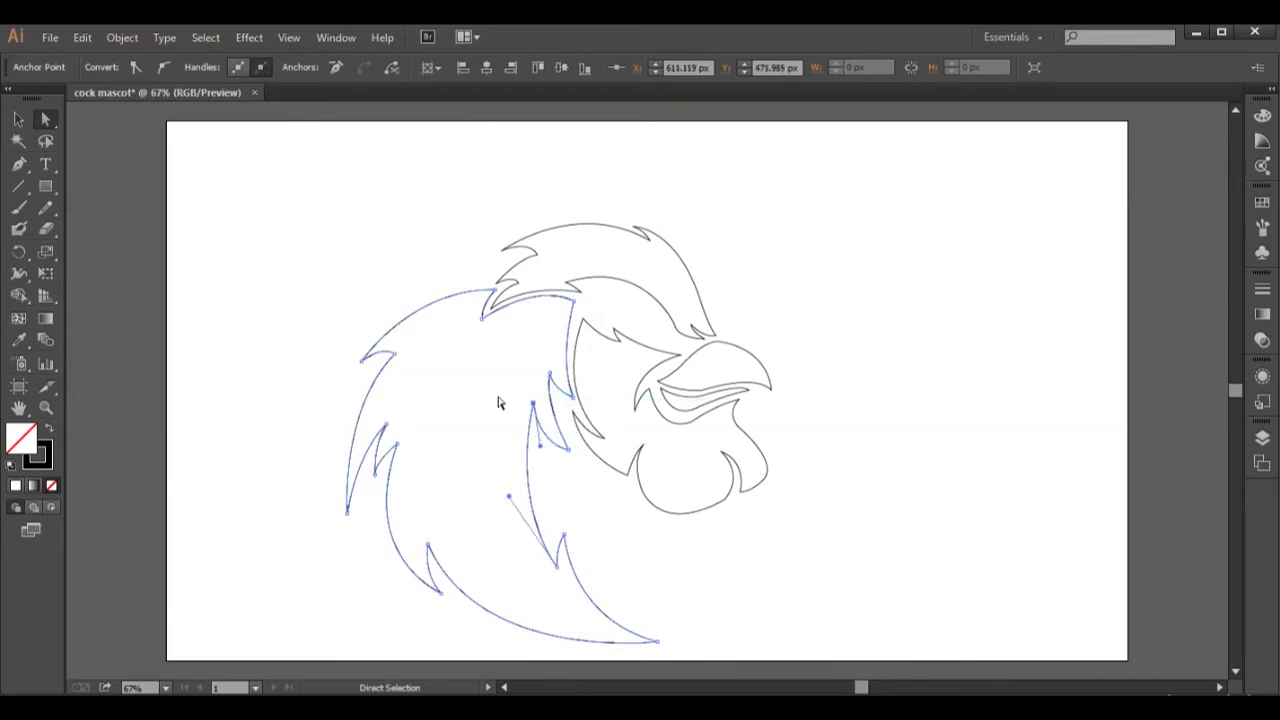
key(Left)
key(Left)
key(Left)
key(Up)
key(Up)
key(Up)
Reshape the lower spike's curve and move its anchor toward the tip
drag(565, 548, 572, 537)
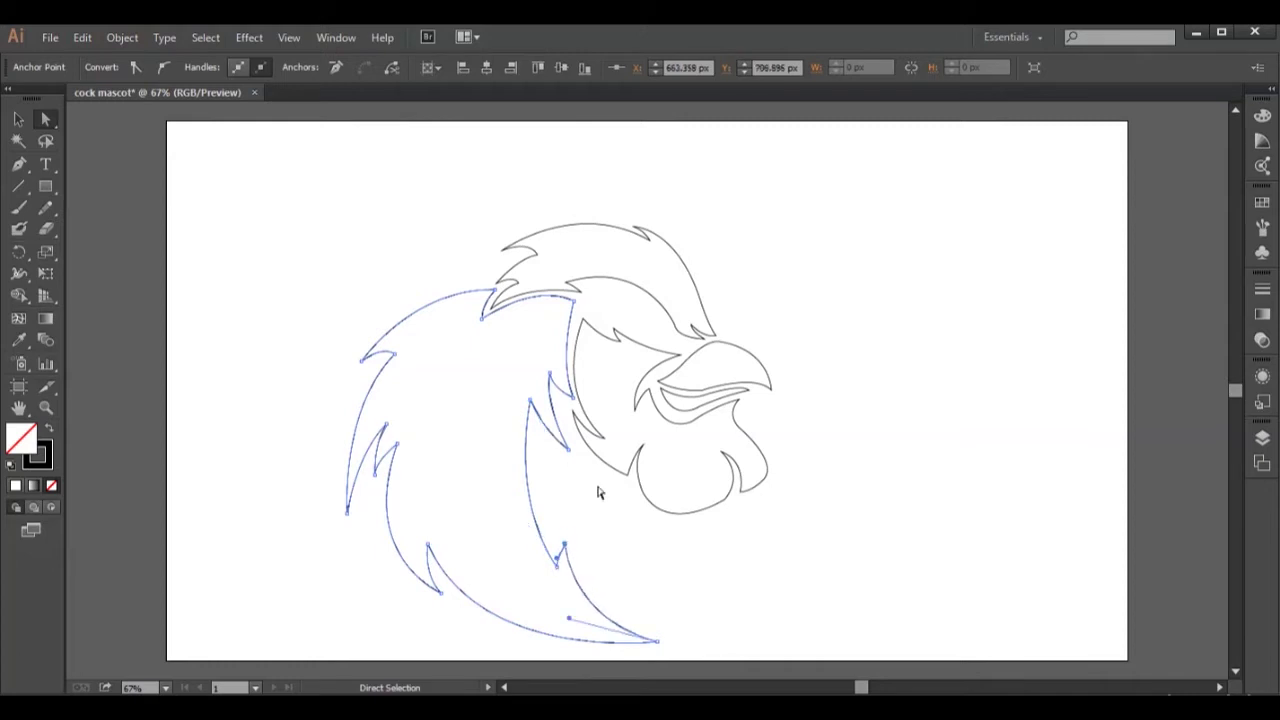
drag(568, 568, 519, 513)
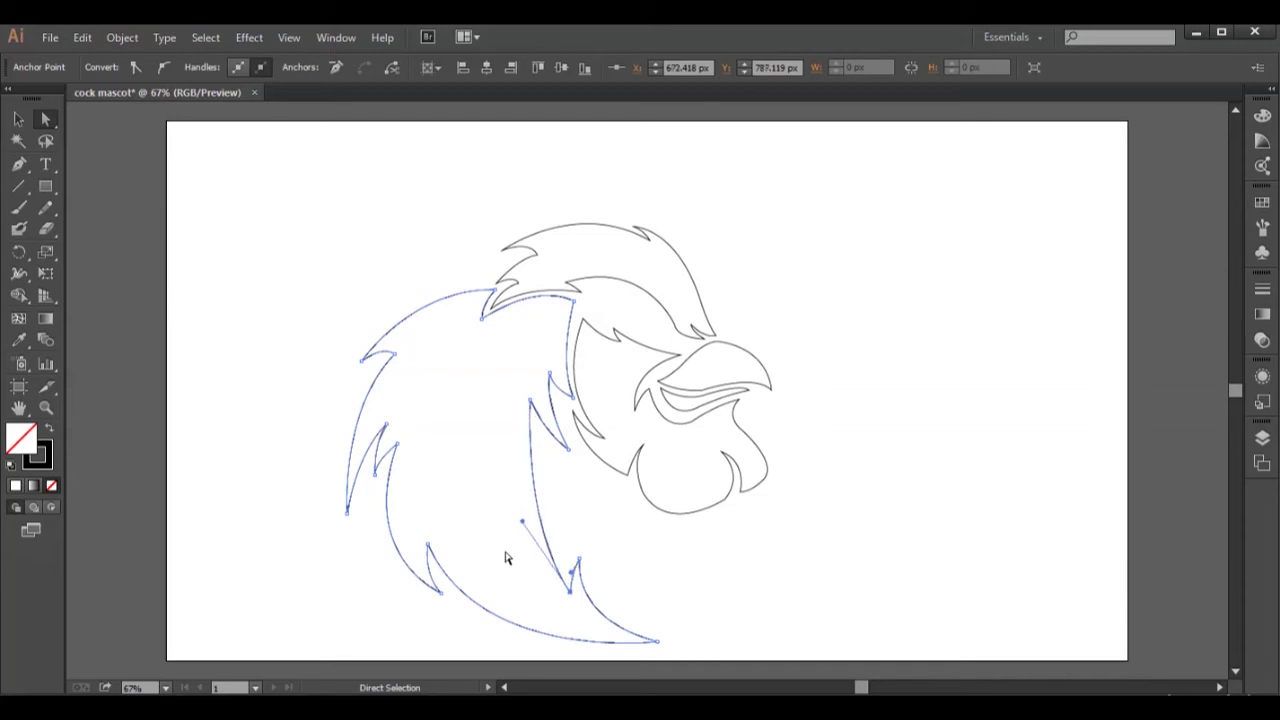
drag(519, 513, 585, 561)
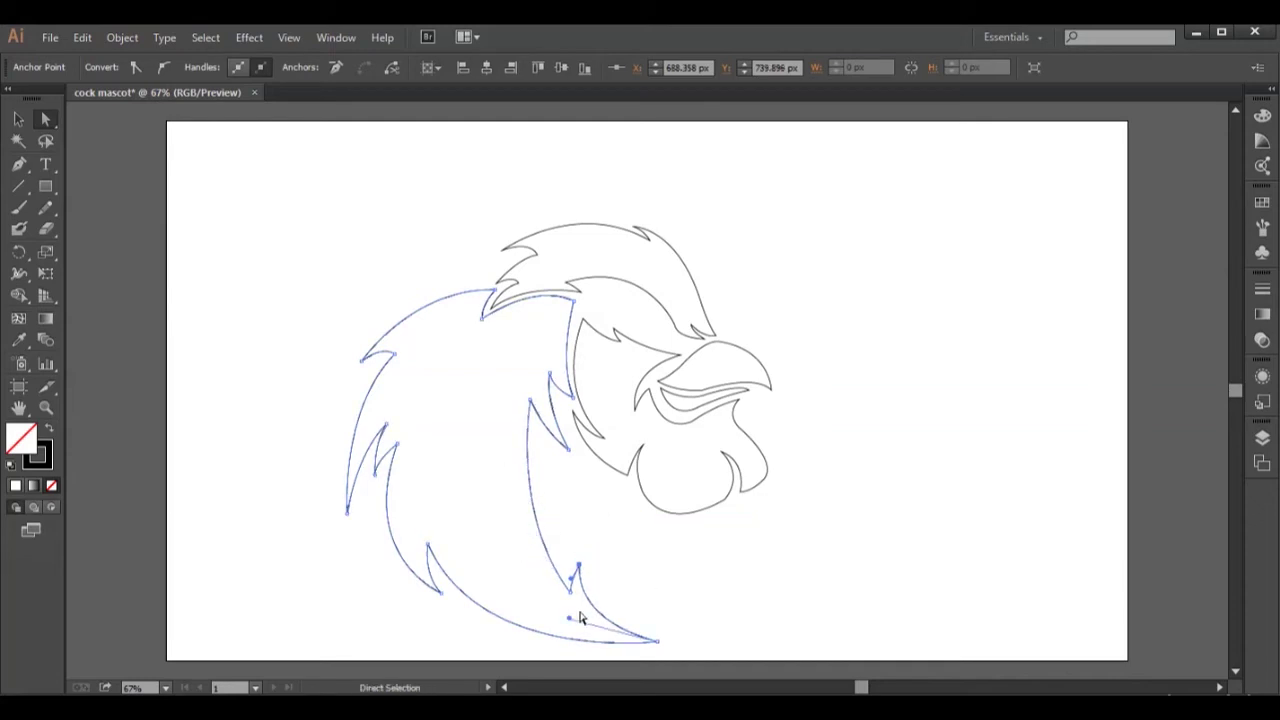
key(Left)
key(Left)
key(Left)
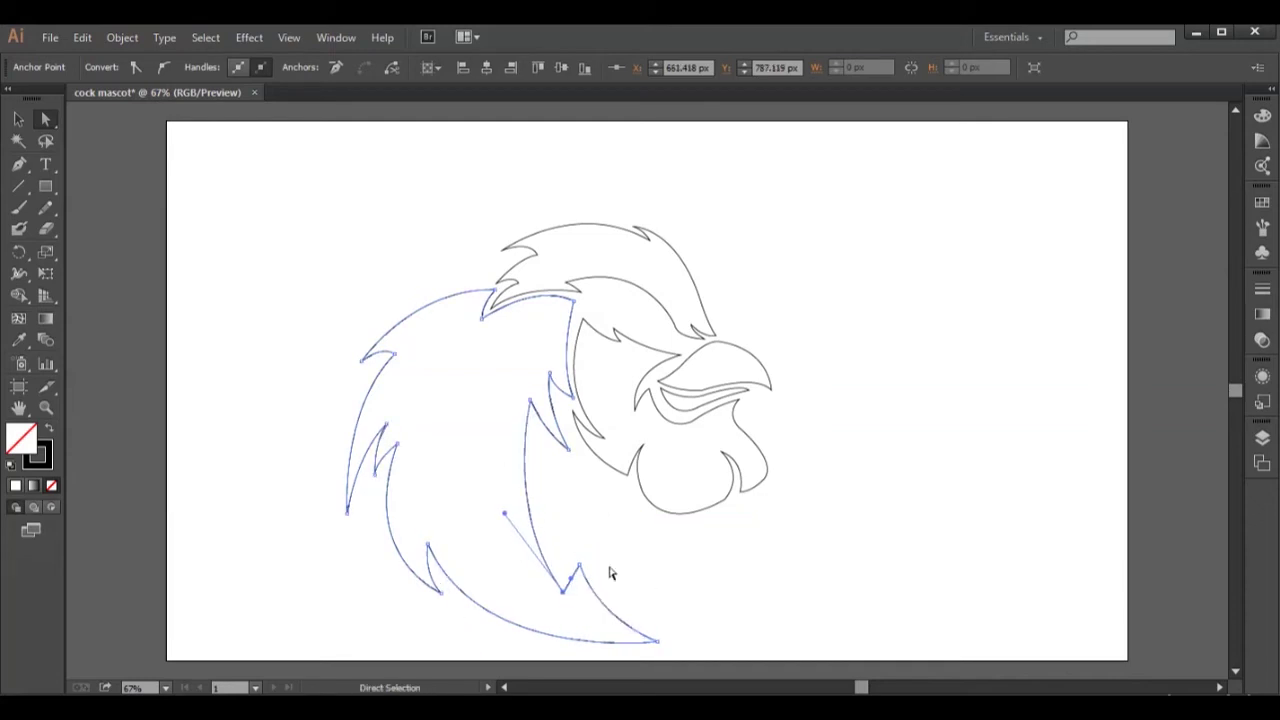
key(Right)
key(Right)
key(Right)
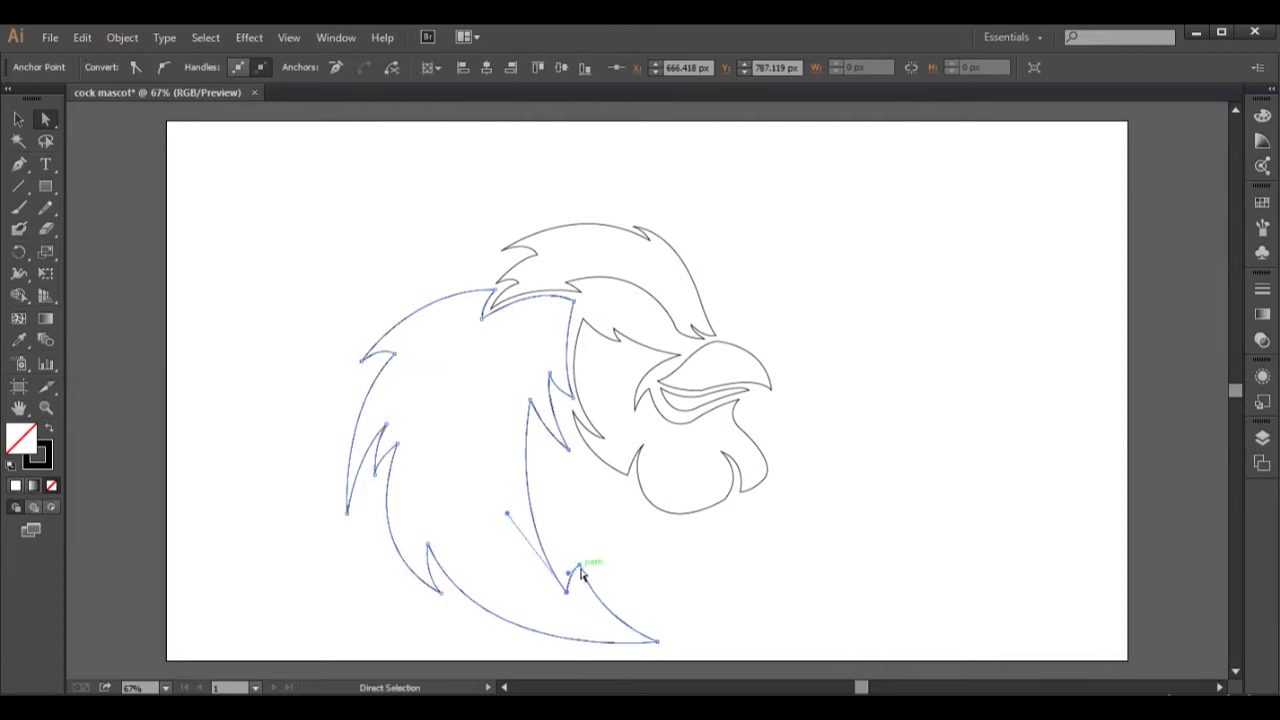
key(Right)
key(Right)
key(Right)
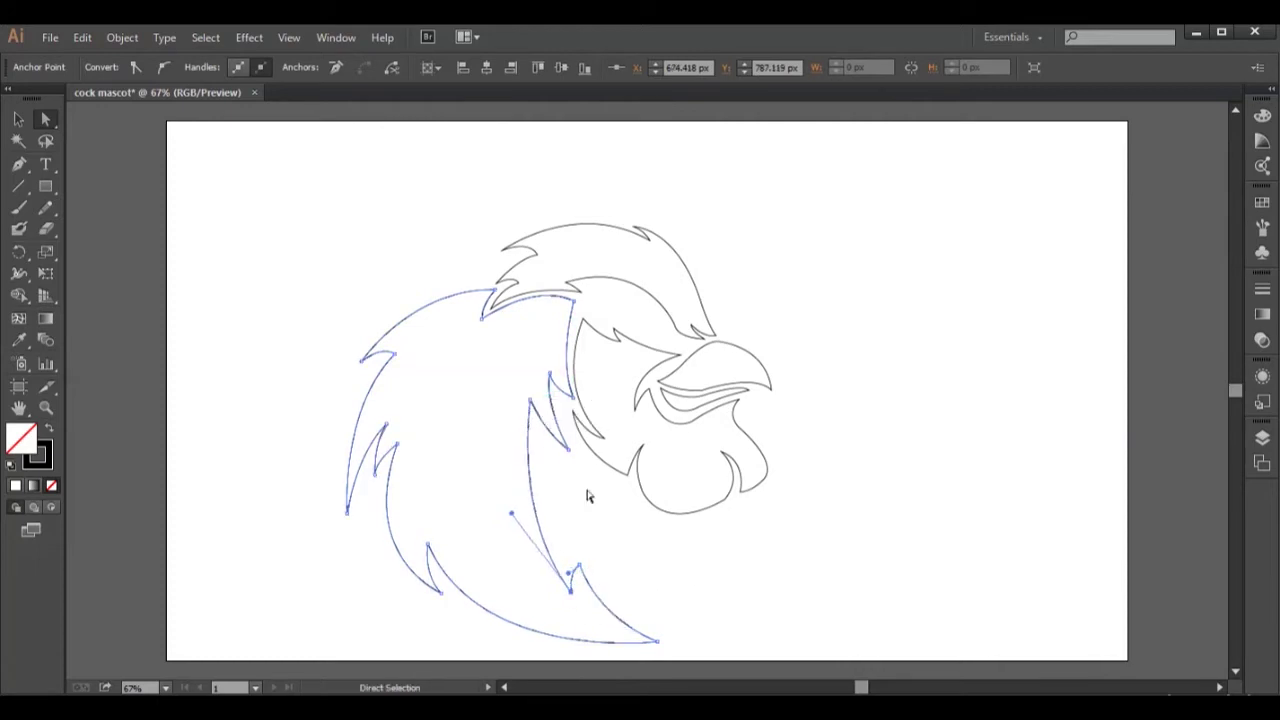
click(577, 566)
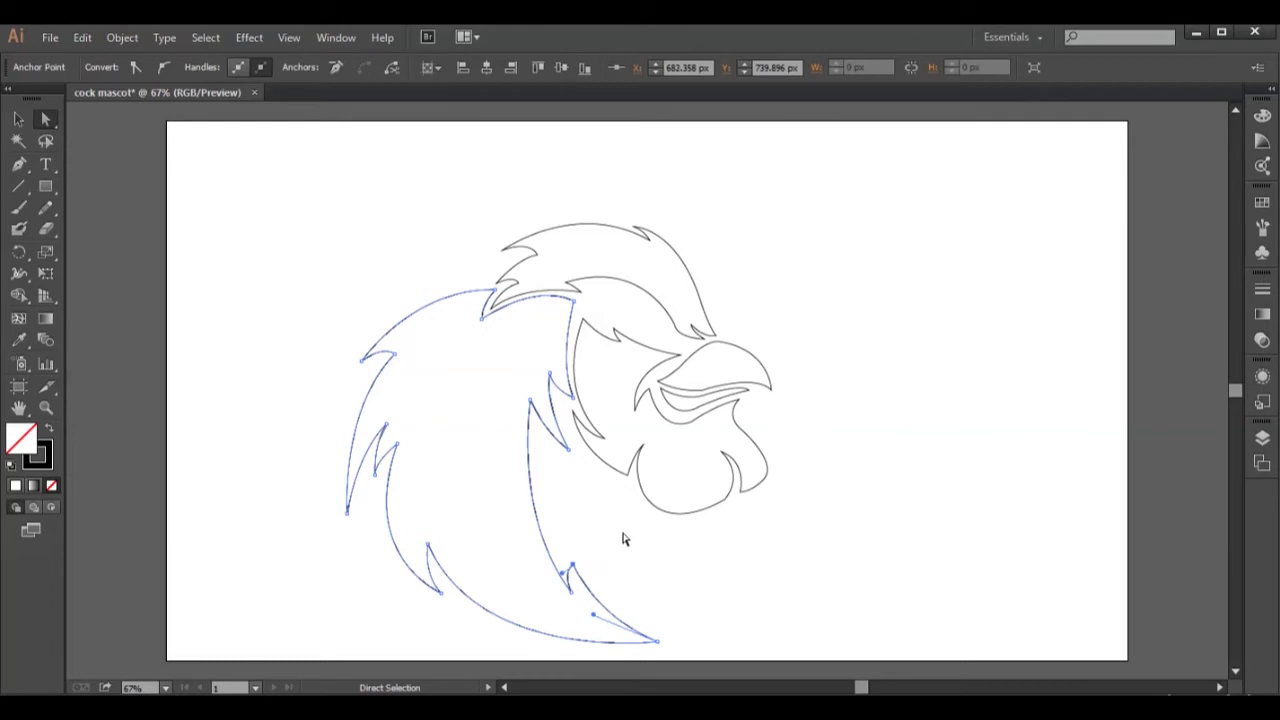
click(625, 570)
click(657, 650)
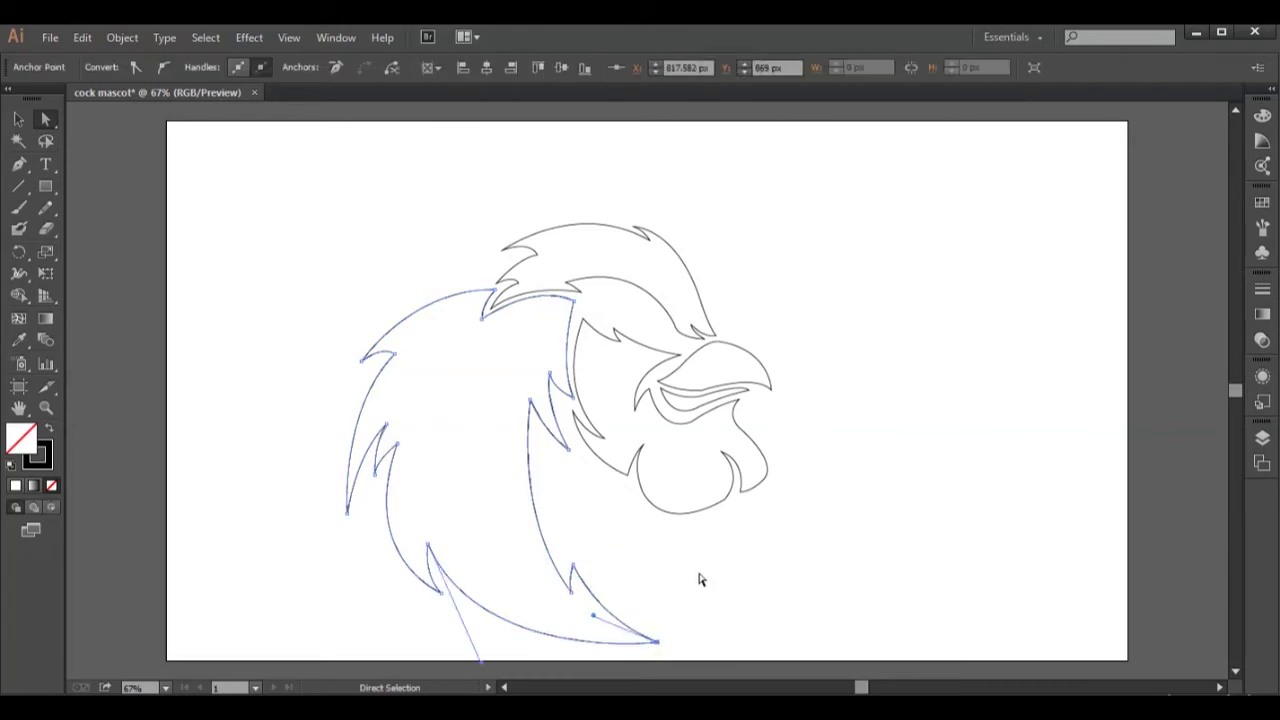
scroll(700, 580, down, 4)
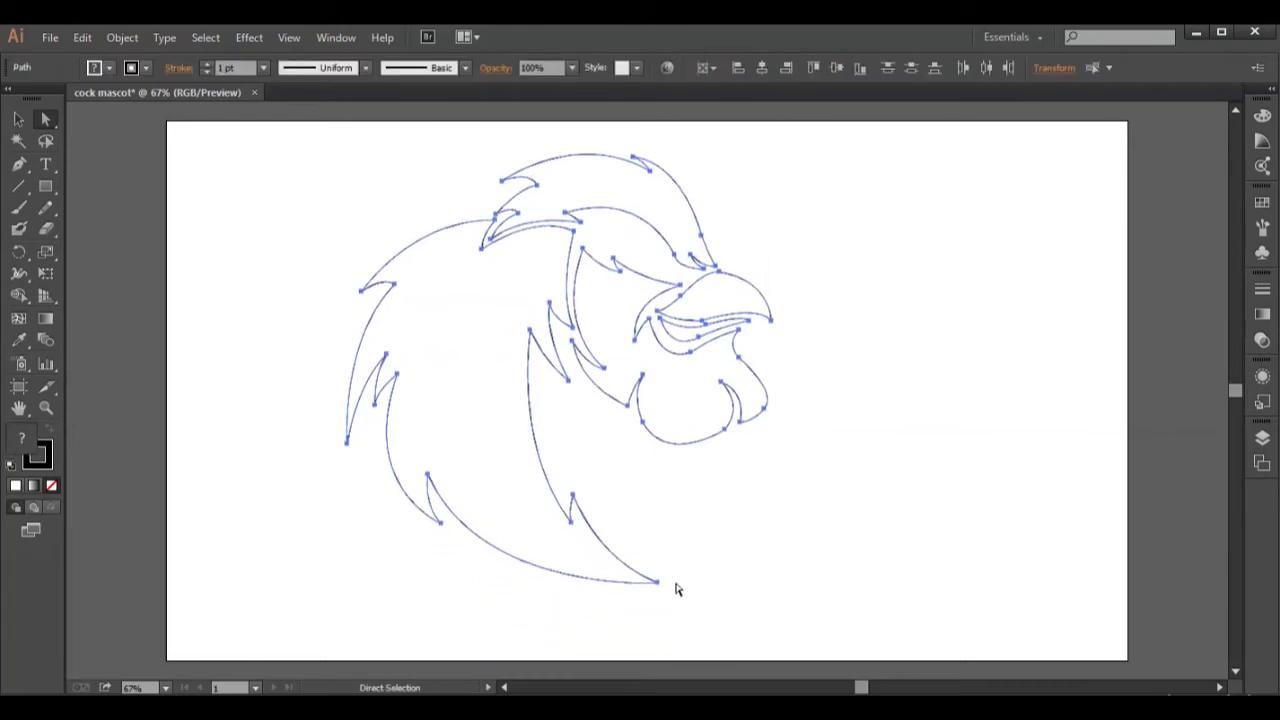
Push the feather's bottom tip and lower-left spike tip further down
key(shift+Down)
key(Left)
key(Left)
key(Left)
key(shift+Down)
click(428, 478)
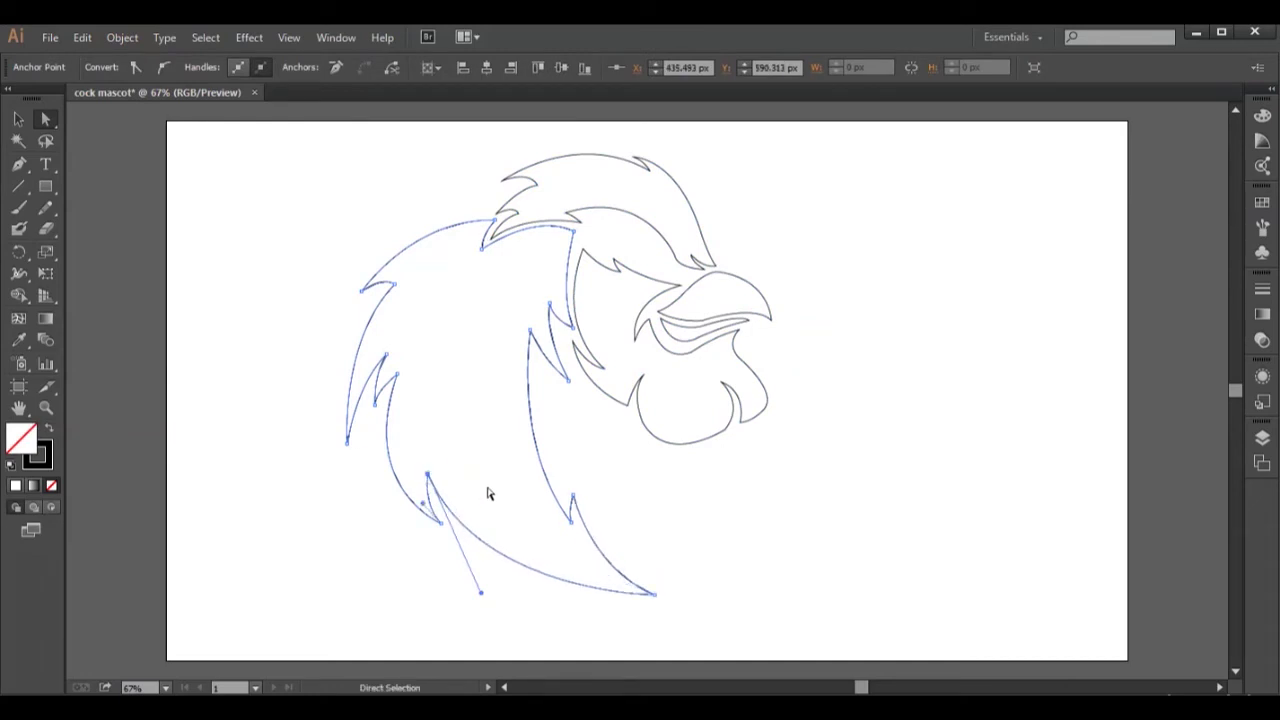
mouse_move(428, 476)
mouse_down()
mouse_move(441, 530)
mouse_move(434, 508)
mouse_up()
key(shift+Down)
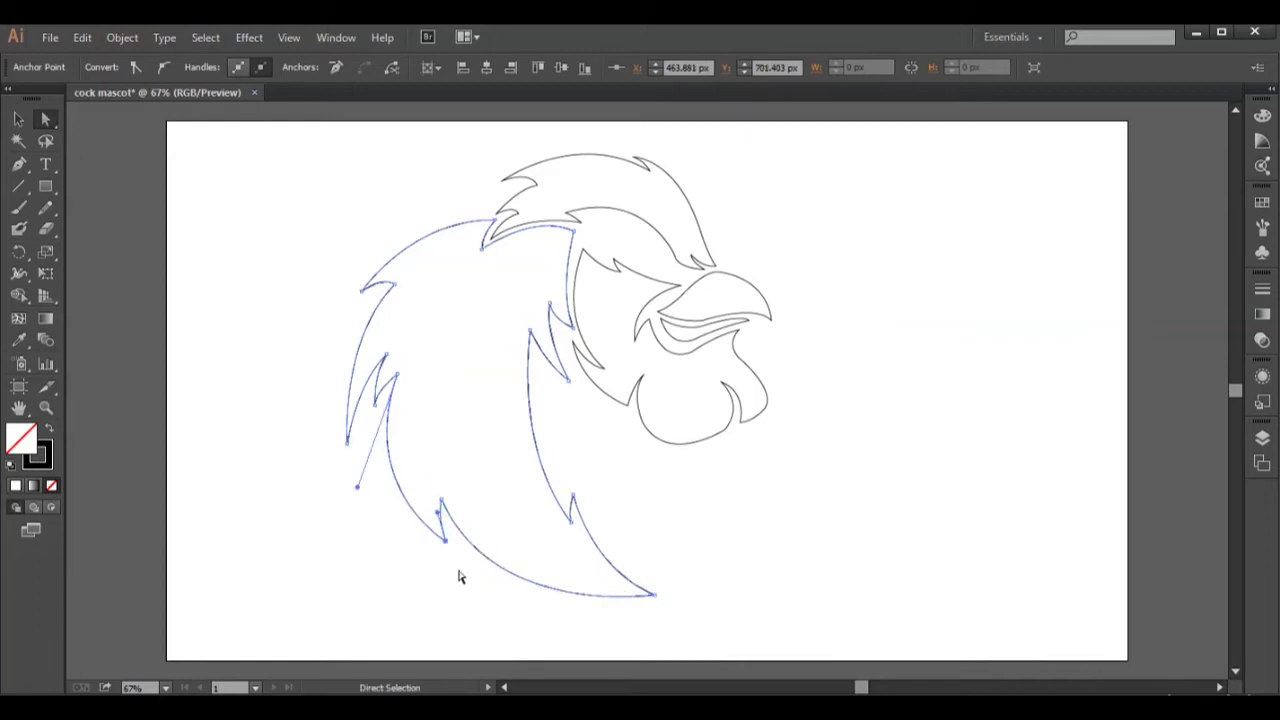
click(440, 505)
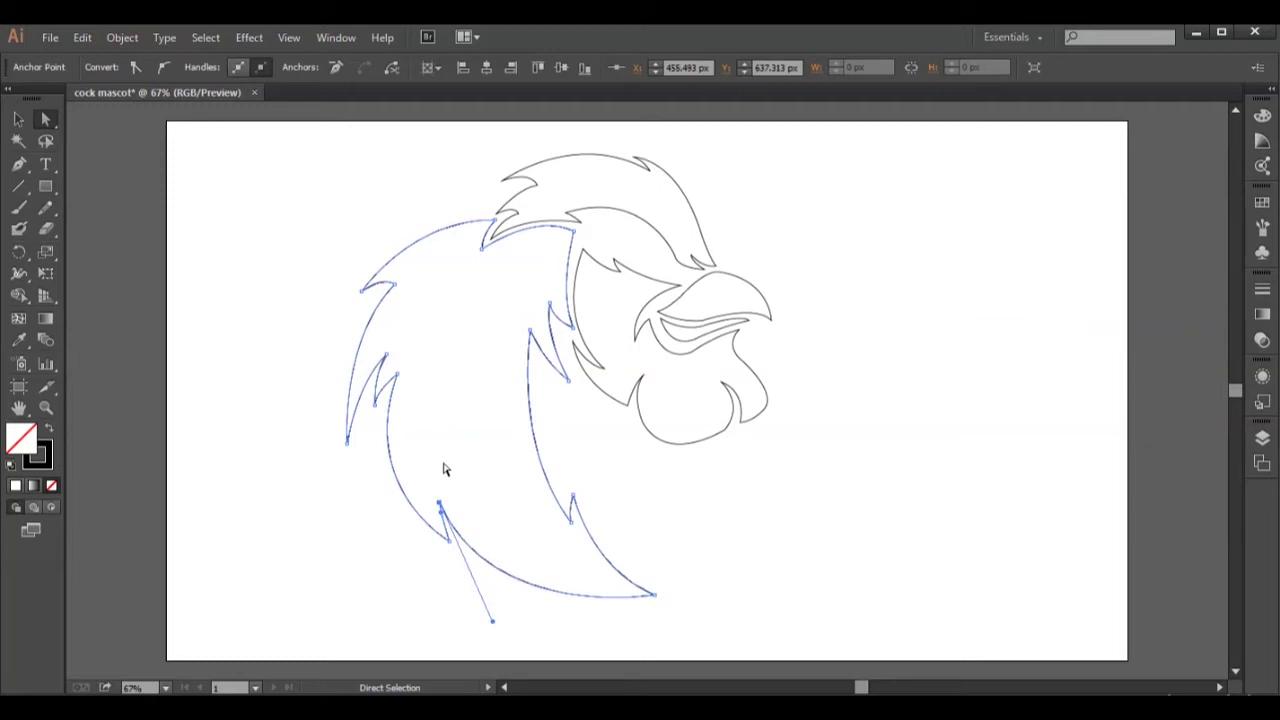
key(Left)
key(Left)
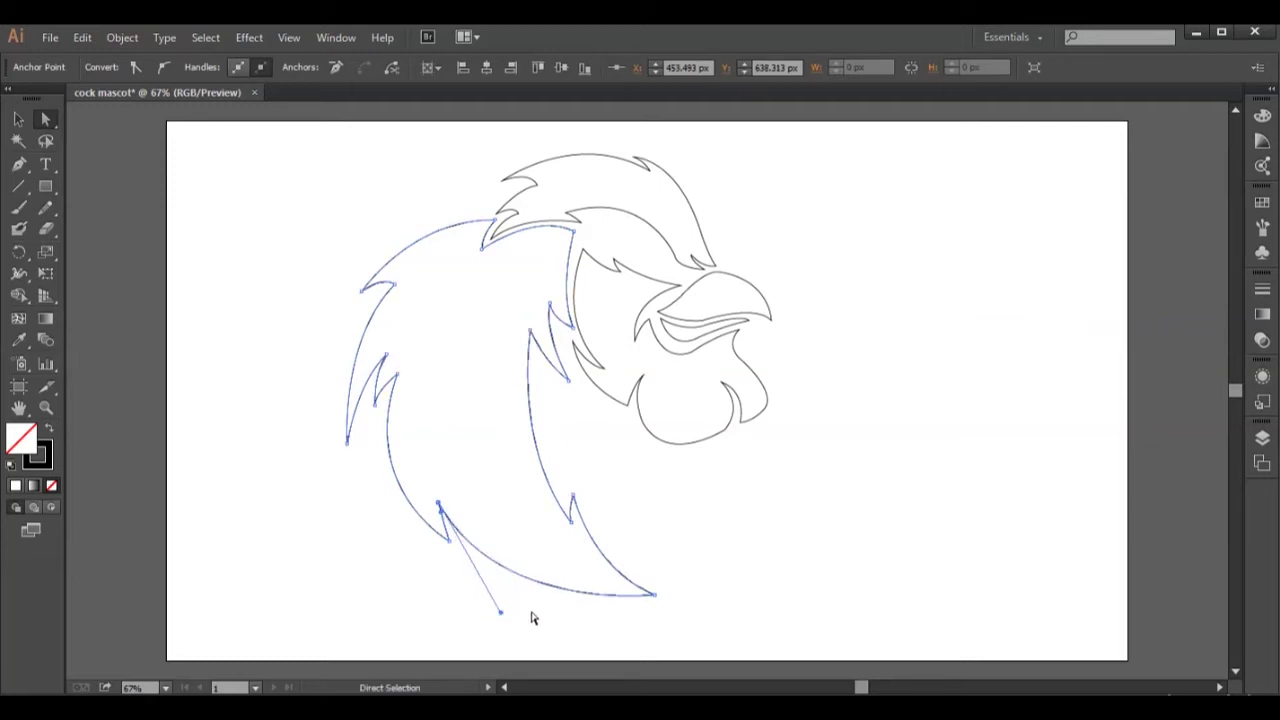
Pull the left spike's curve handle downward and raise its anchor slightly
click(425, 565)
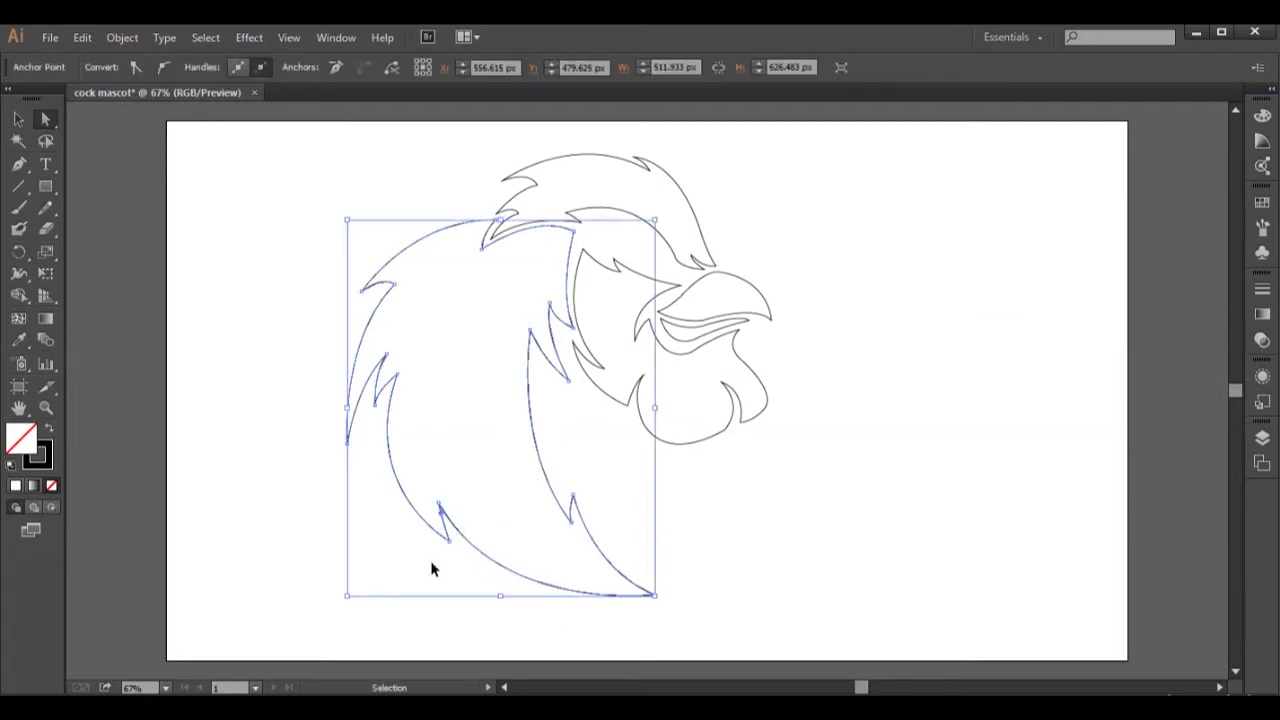
click(432, 565)
click(395, 575)
click(397, 374)
drag(357, 486, 360, 515)
drag(397, 375, 398, 370)
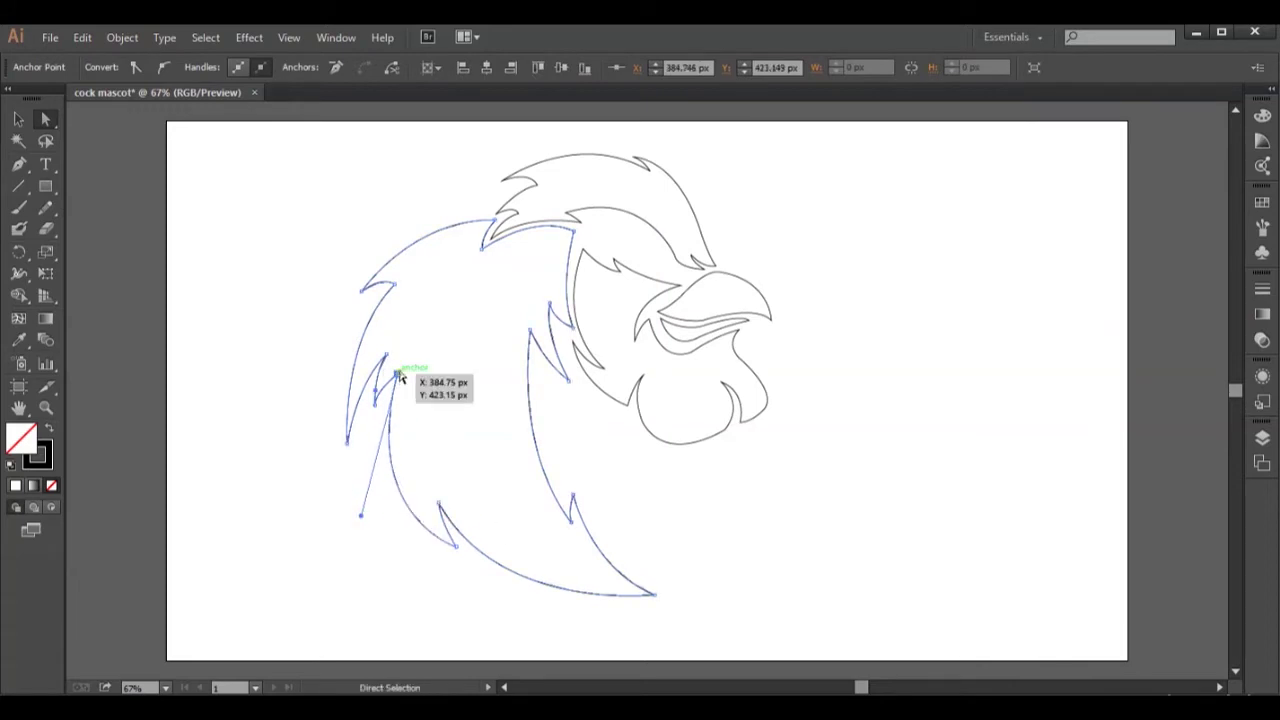
key(Up)
key(Up)
key(Up)
key(Right)
key(Right)
key(Right)
key(Right)
key(Right)
key(Right)
key(Right)
key(Right)
key(Right)
key(Right)
key(Right)
key(Right)
Shift the left spike tip inward and reshape the top-left curve segment
click(377, 399)
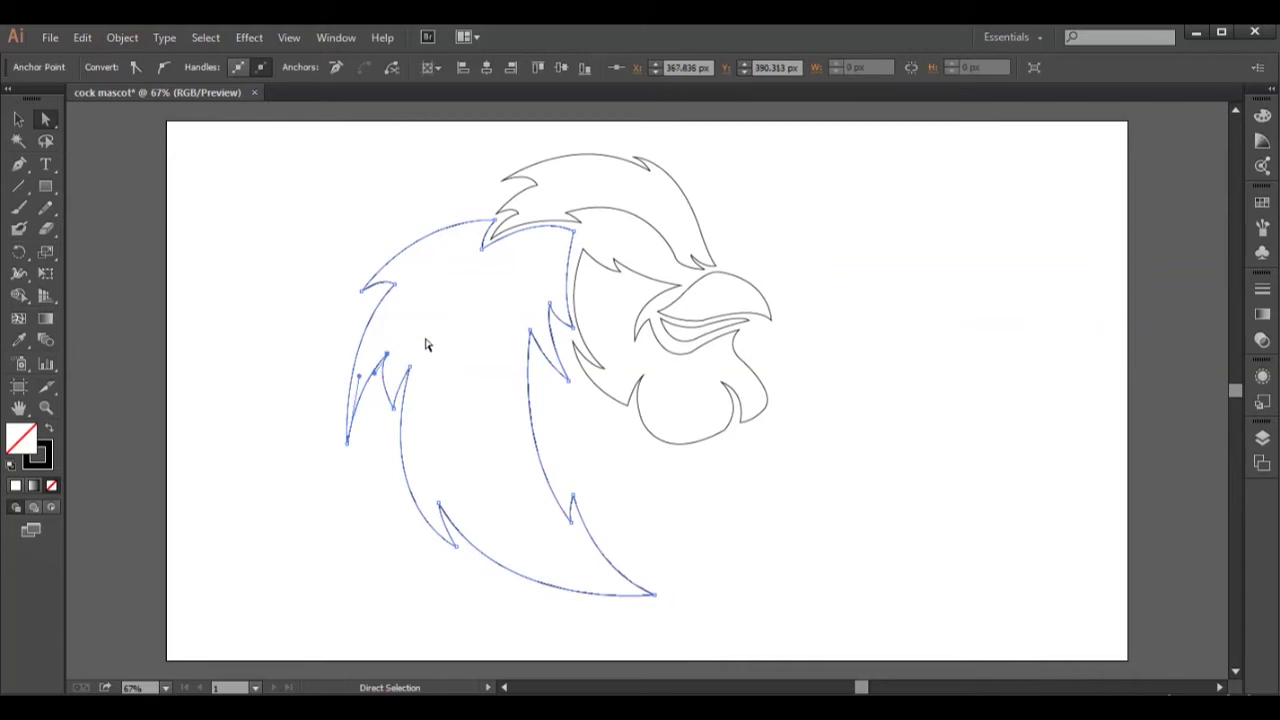
click(352, 437)
key(Right)
key(Right)
key(Right)
key(Right)
key(Right)
key(Right)
click(398, 287)
key(Right)
key(Right)
key(Right)
key(Left)
key(Left)
key(Left)
drag(350, 339, 362, 345)
Move the top-left anchor right and pull its handle to smooth the top curve
click(373, 438)
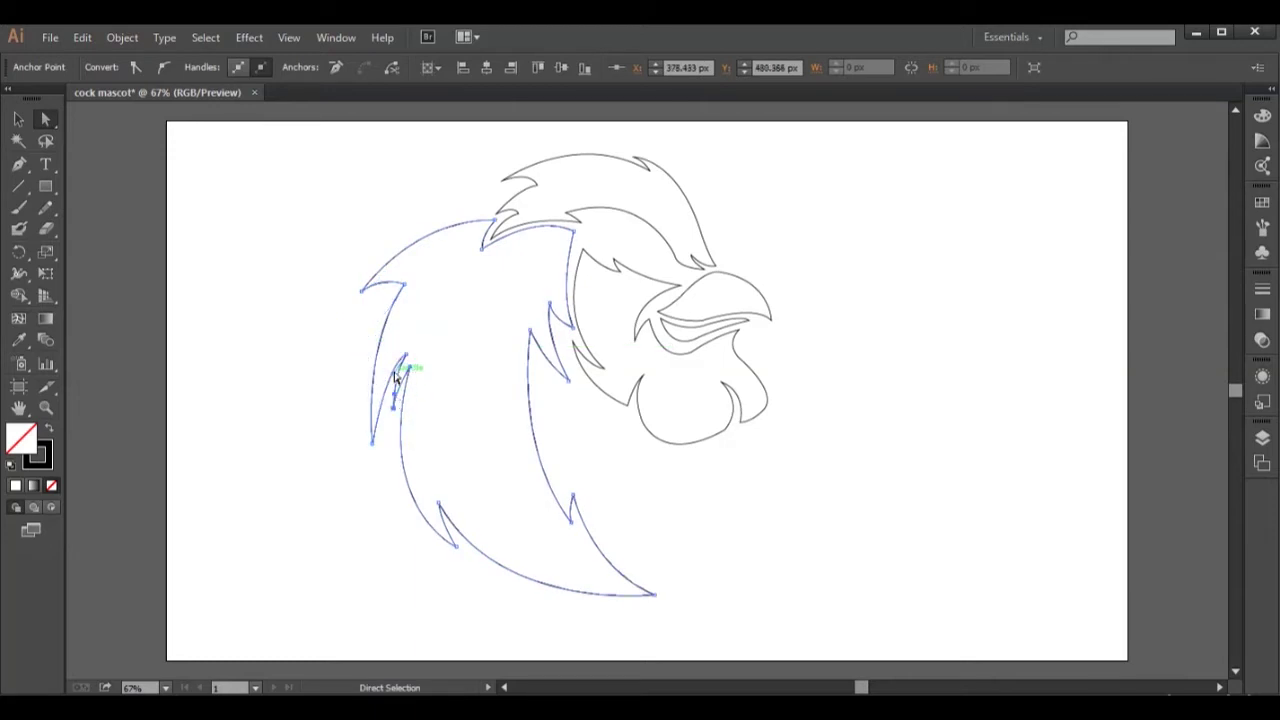
click(394, 429)
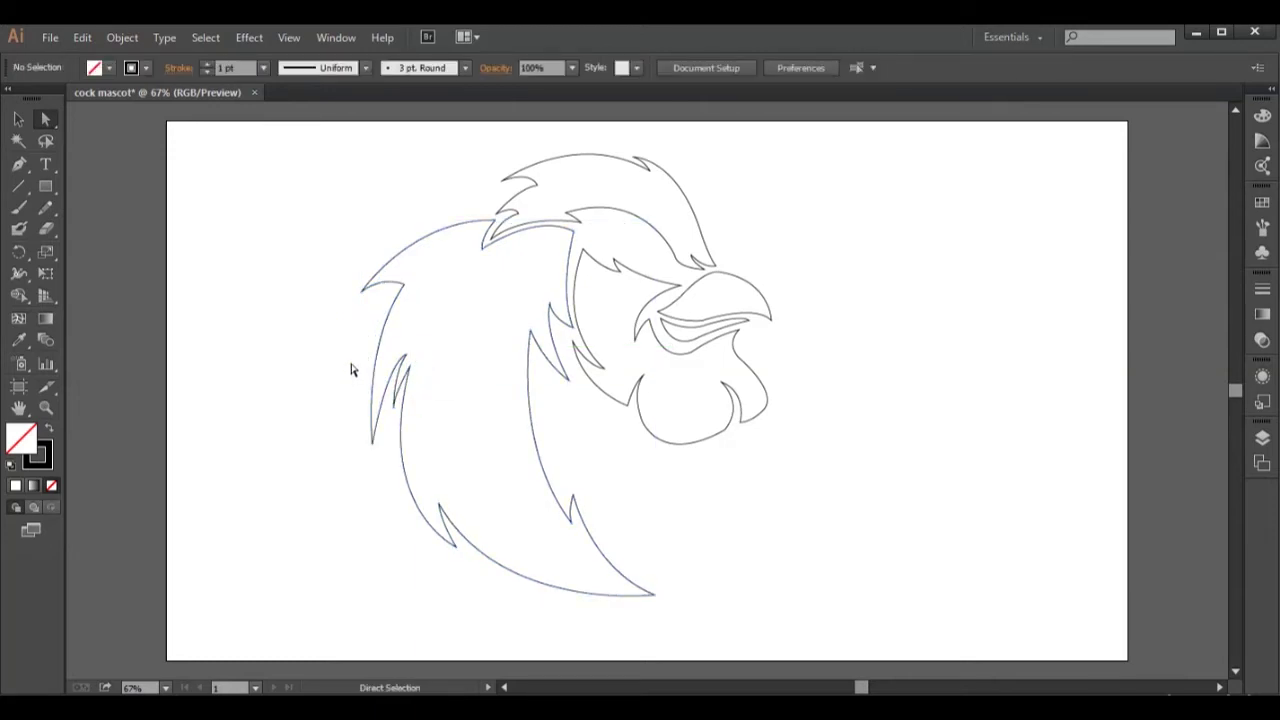
click(361, 290)
key(Right)
key(Right)
key(Right)
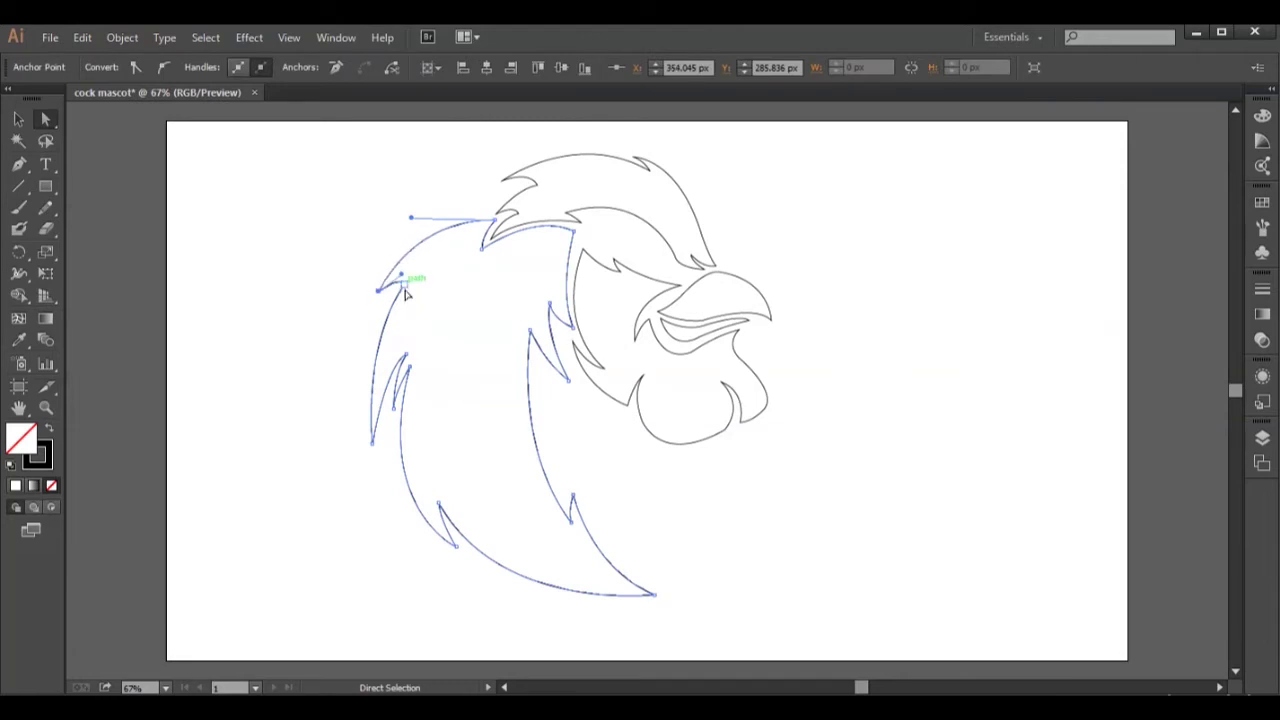
drag(405, 291, 357, 345)
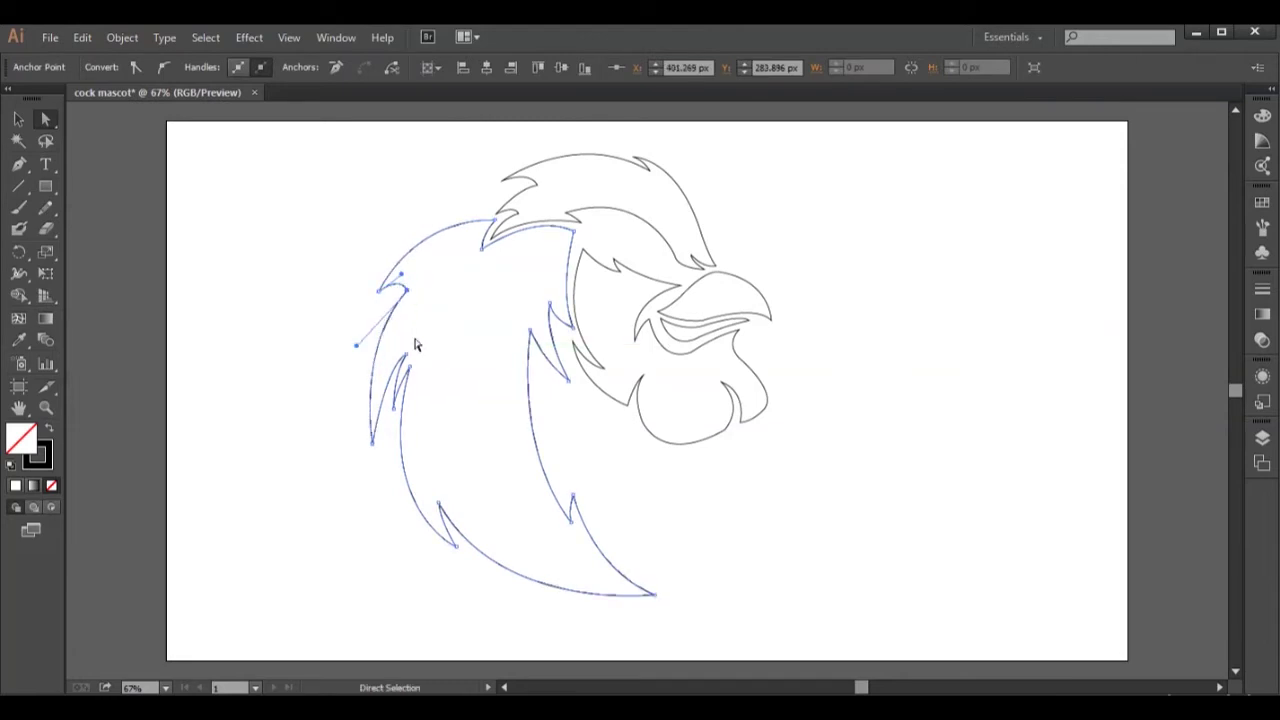
click(379, 290)
drag(411, 220, 409, 234)
click(386, 208)
Draw a new closed spiky feather shape curving up beneath the beard
click(19, 164)
click(676, 596)
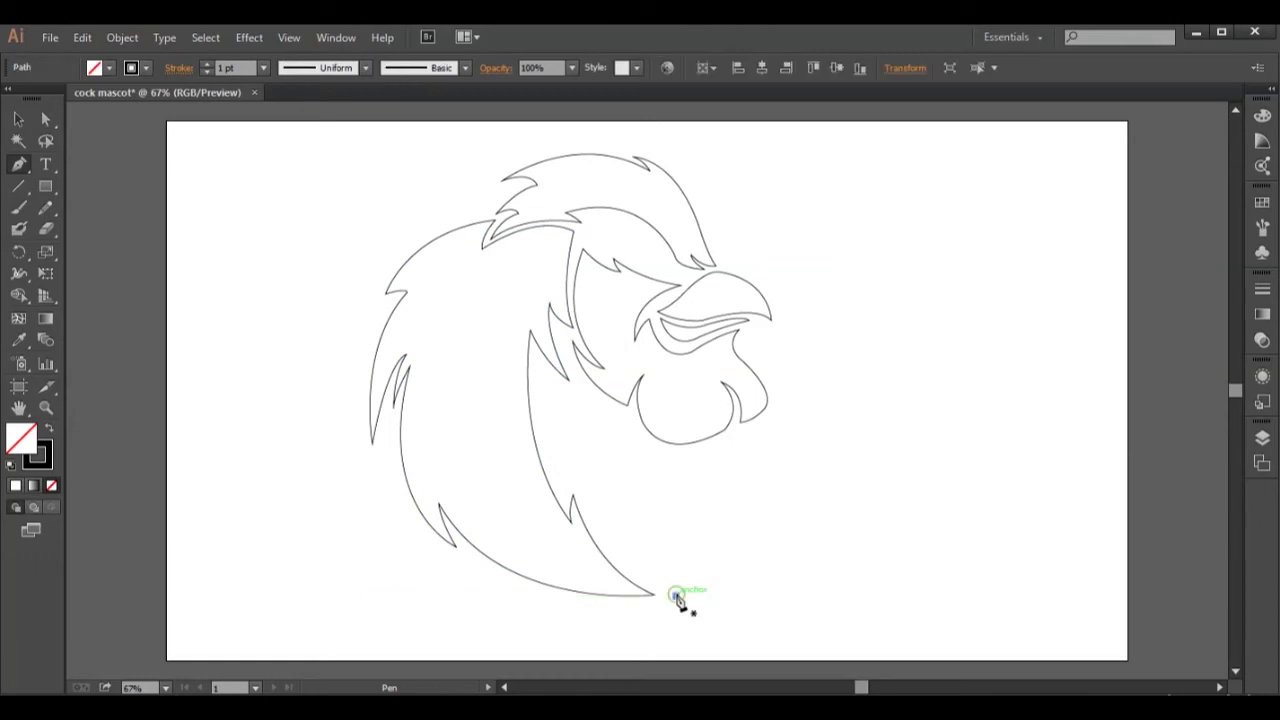
mouse_move(737, 489)
mouse_down()
mouse_move(742, 402)
mouse_move(750, 540)
mouse_up()
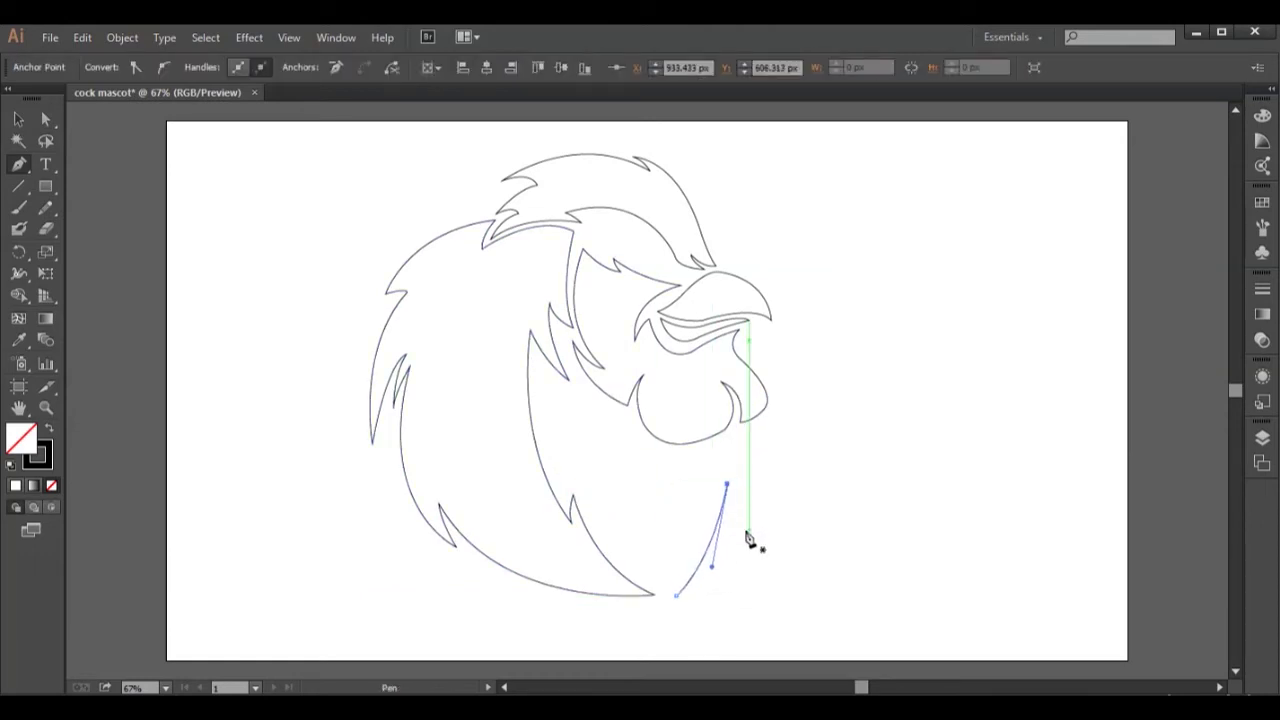
mouse_move(750, 540)
mouse_down()
mouse_move(718, 567)
mouse_move(720, 522)
mouse_up()
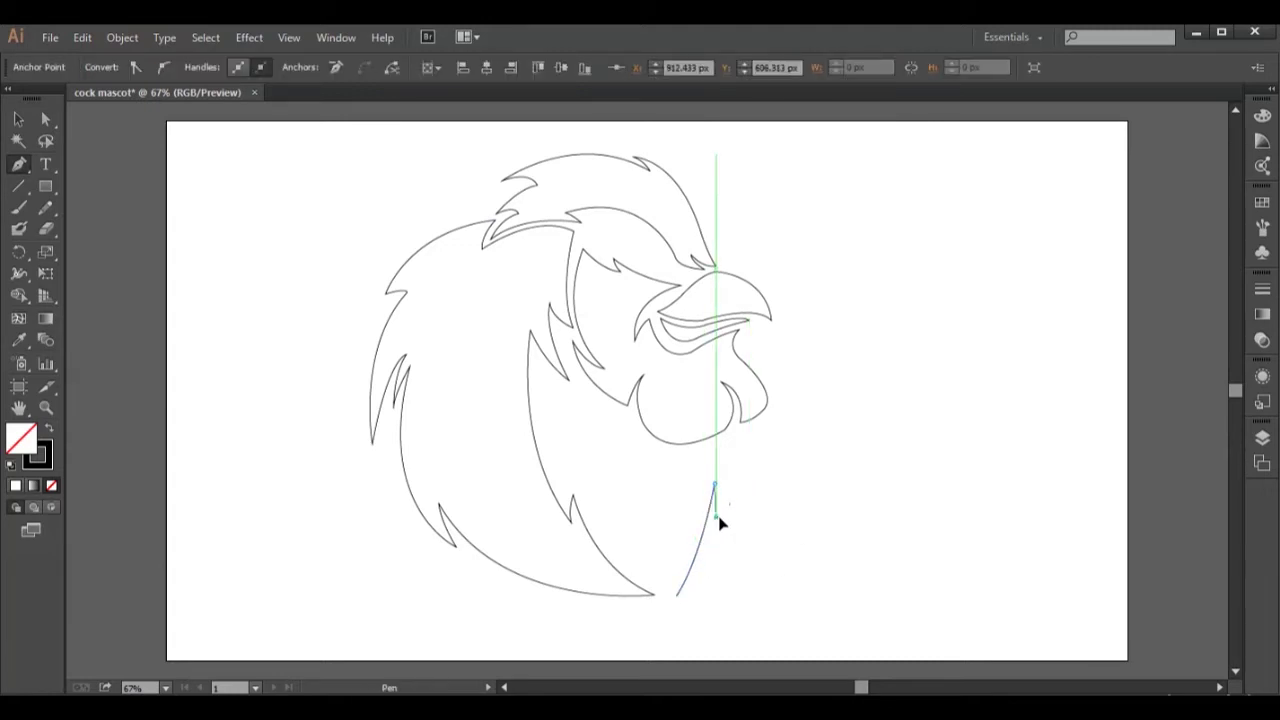
mouse_move(740, 437)
mouse_down()
mouse_move(766, 523)
mouse_move(746, 503)
mouse_up()
click(758, 509)
drag(678, 592, 594, 611)
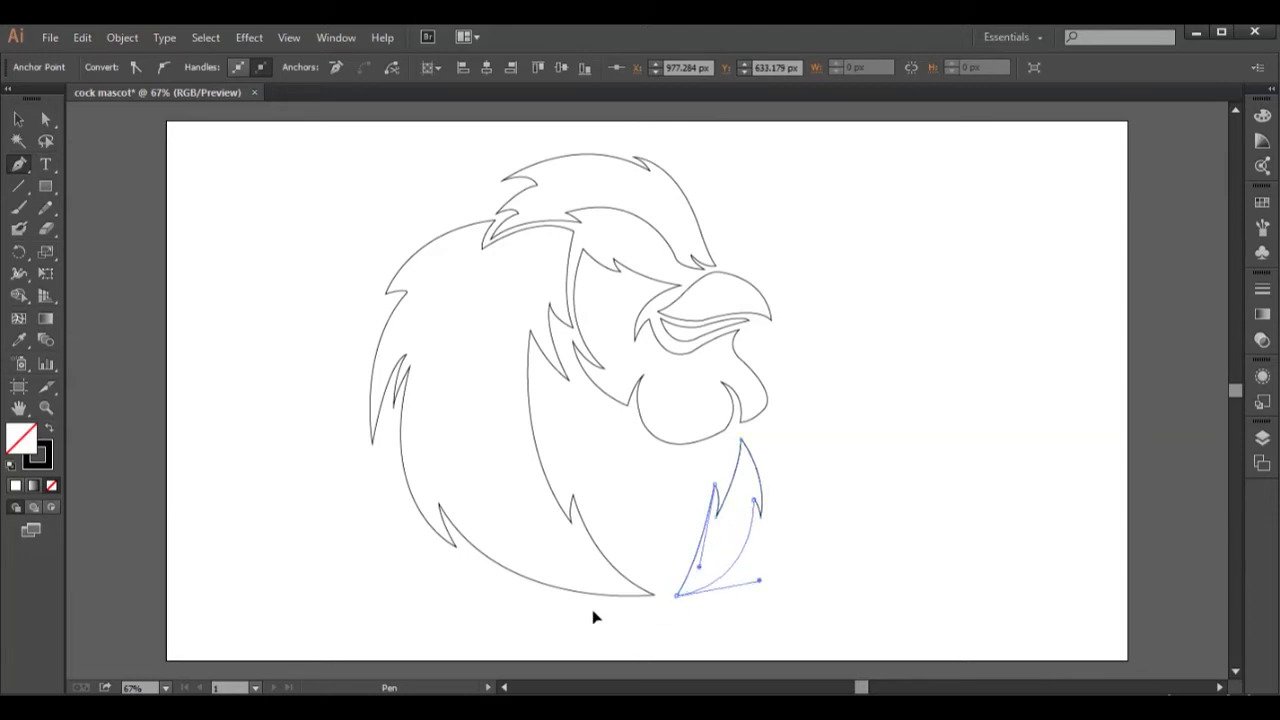
key(a)
Pull the new feather's lower curve up-left and drag its tip down
key(Left)
key(Left)
key(Left)
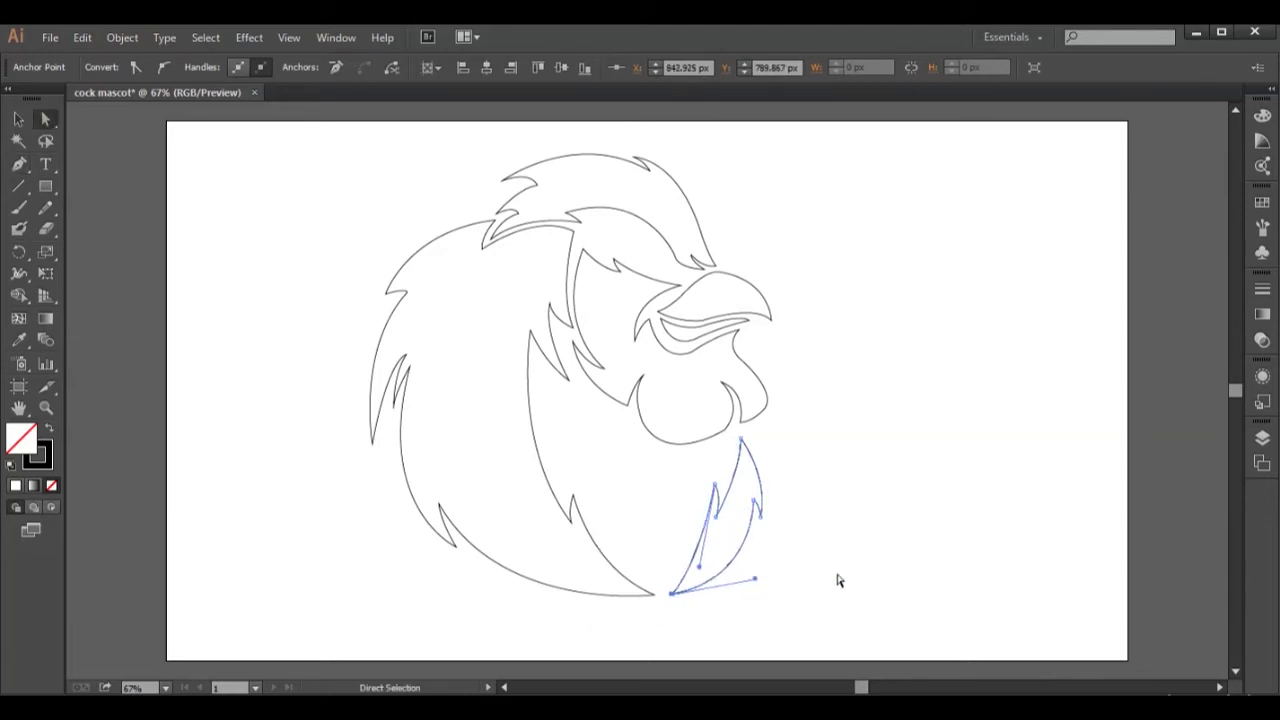
drag(733, 567, 714, 570)
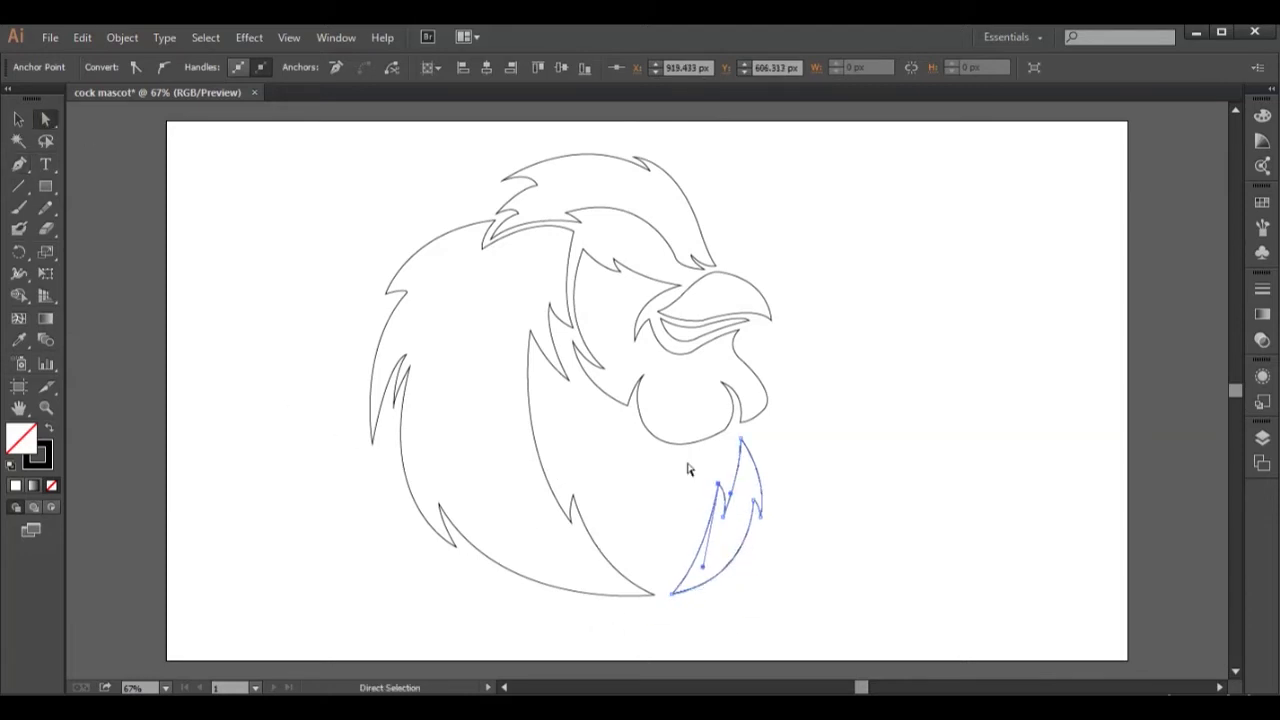
drag(714, 570, 724, 516)
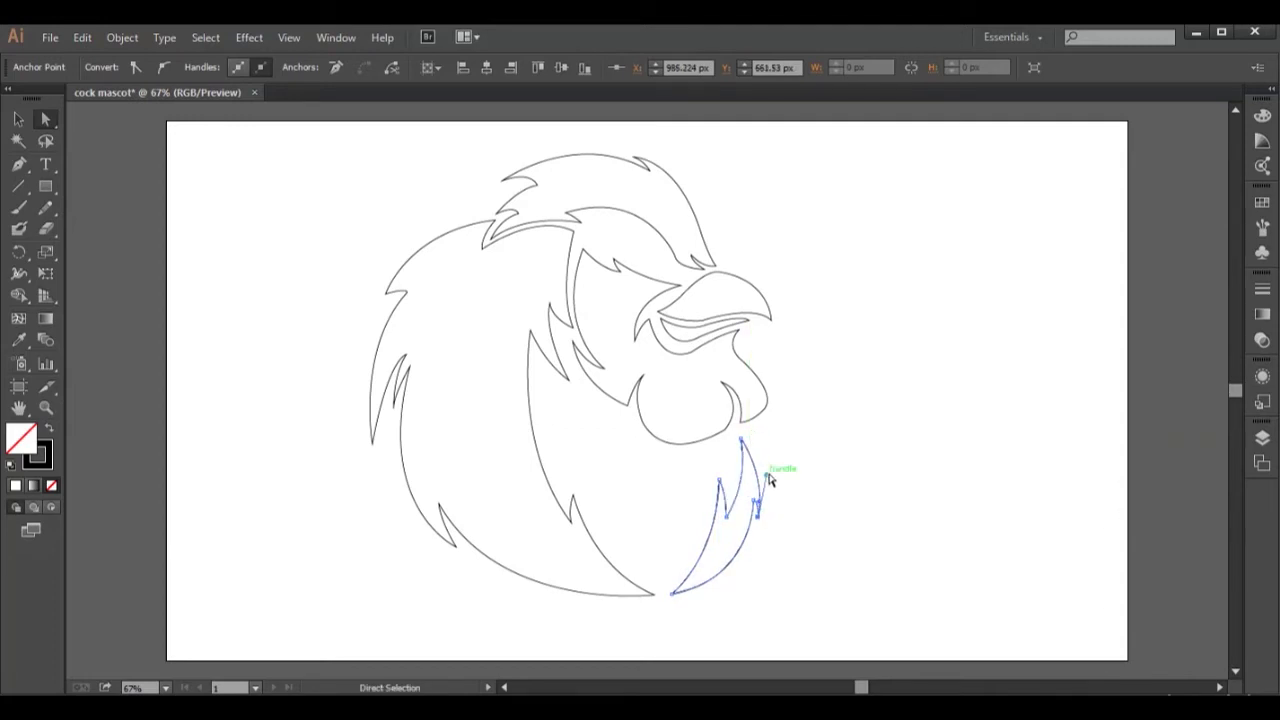
click(803, 475)
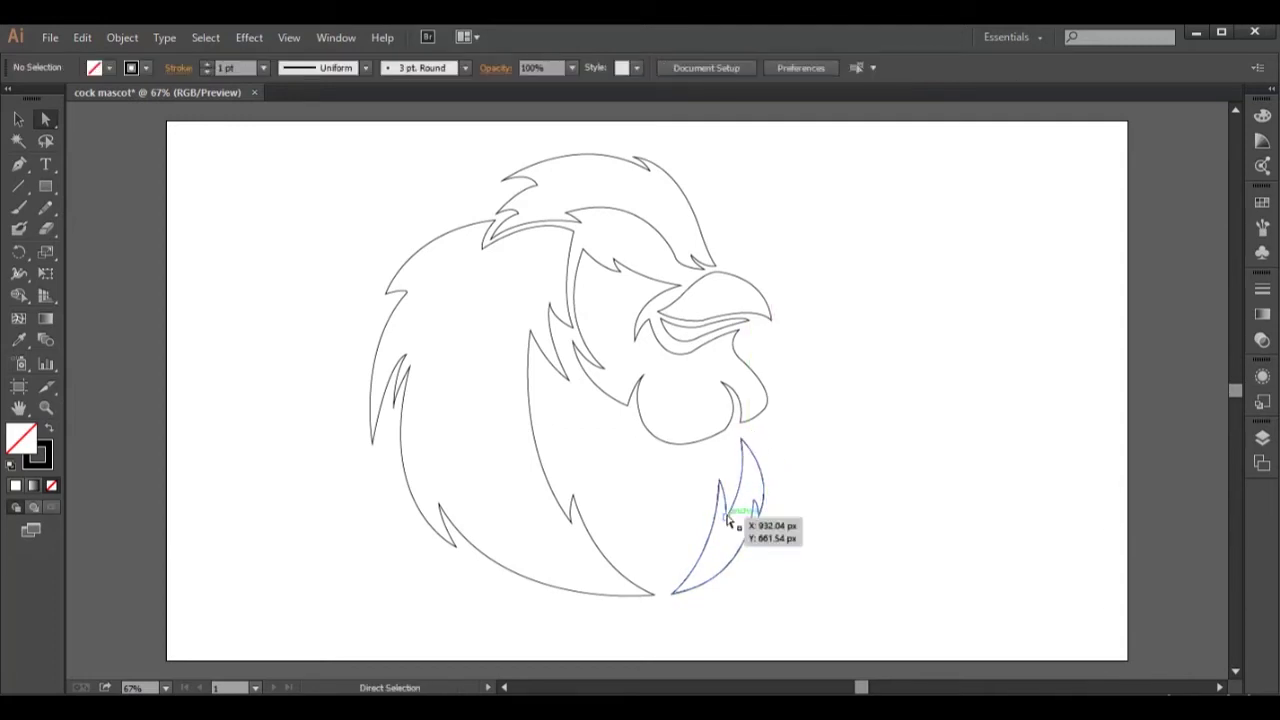
drag(801, 358, 710, 525)
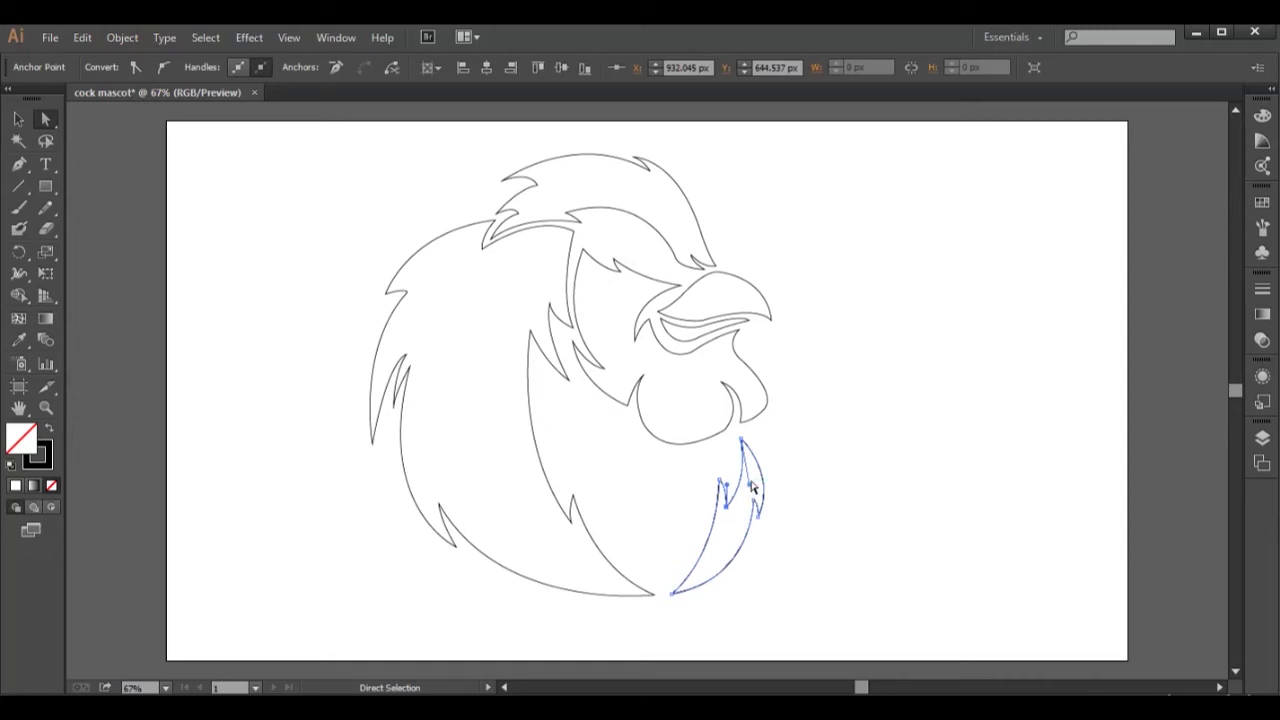
drag(769, 479, 755, 515)
Select individual anchors on the lower feather, including its bottom point
click(814, 457)
click(727, 500)
click(855, 457)
click(744, 486)
click(802, 497)
click(672, 592)
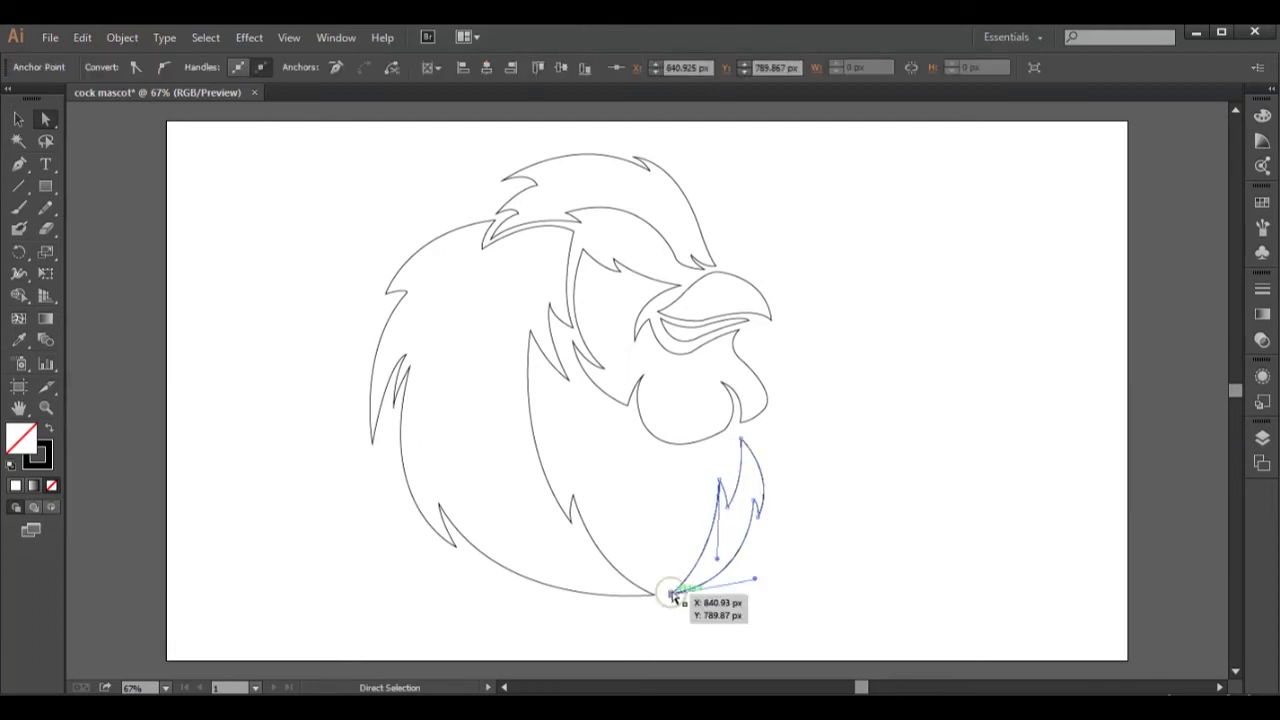
click(834, 534)
click(672, 592)
click(834, 576)
click(672, 592)
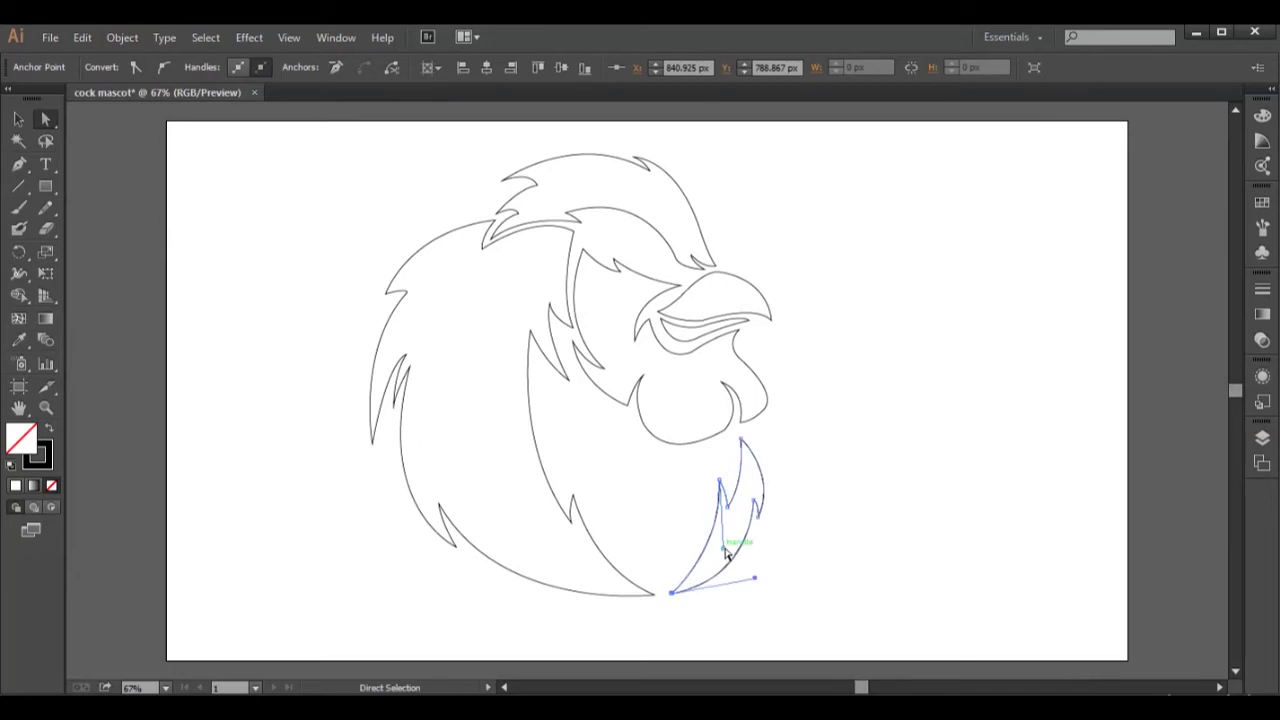
click(787, 567)
Check the anchors of the lower feather paths by selecting and deselecting them
click(727, 493)
click(788, 490)
click(727, 493)
click(791, 490)
click(727, 493)
click(834, 466)
click(727, 493)
click(800, 427)
click(728, 497)
click(829, 441)
click(585, 545)
click(580, 478)
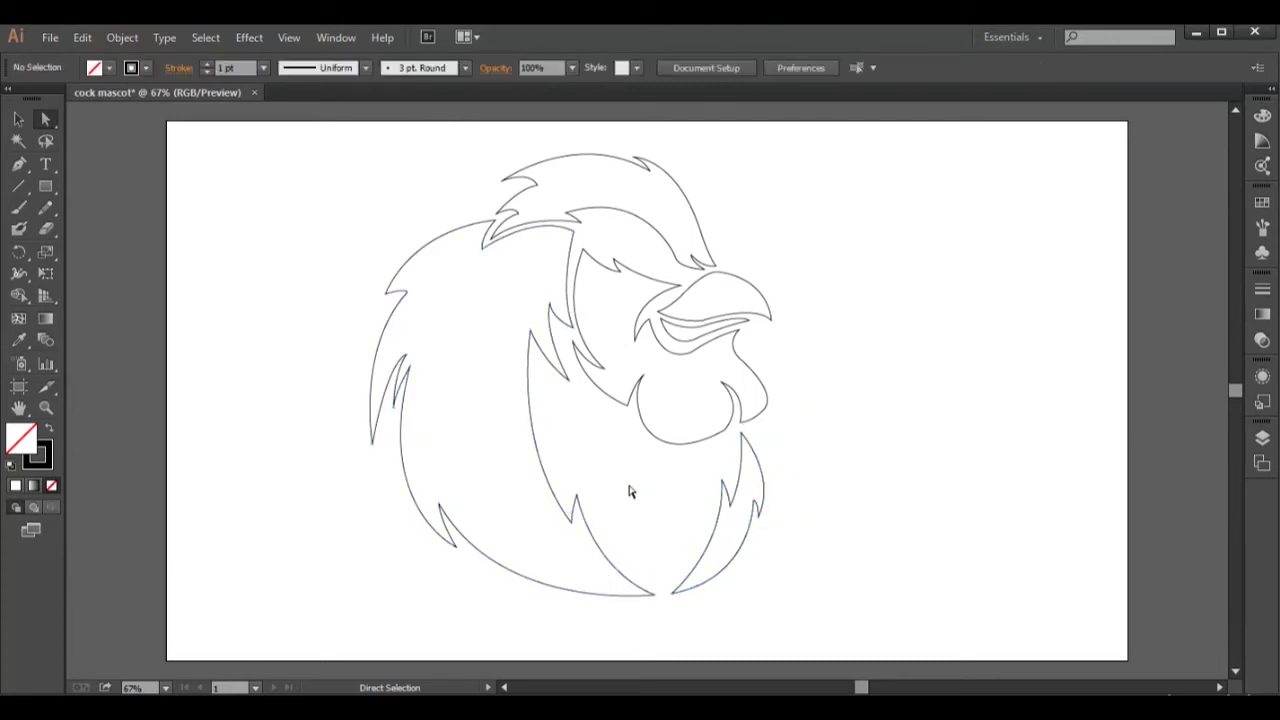
click(674, 600)
click(768, 580)
click(18, 163)
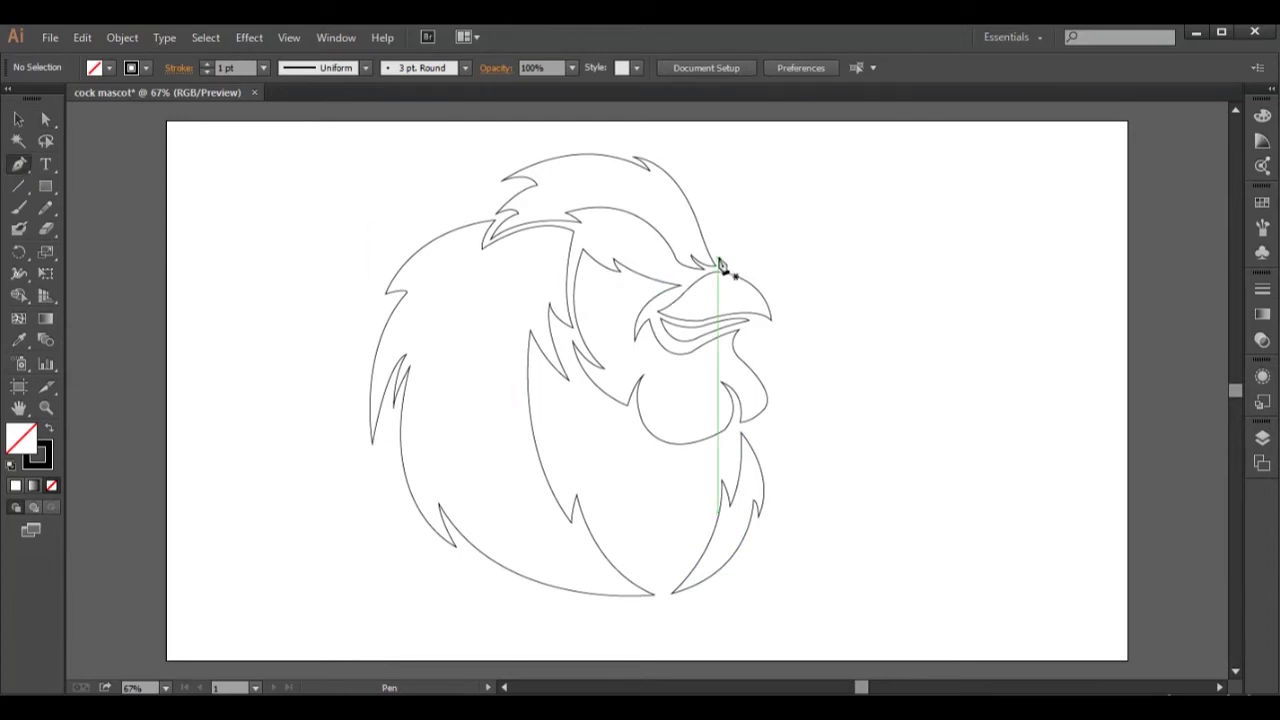
Draw a small curve above the beak and adjust its top
drag(719, 264, 735, 238)
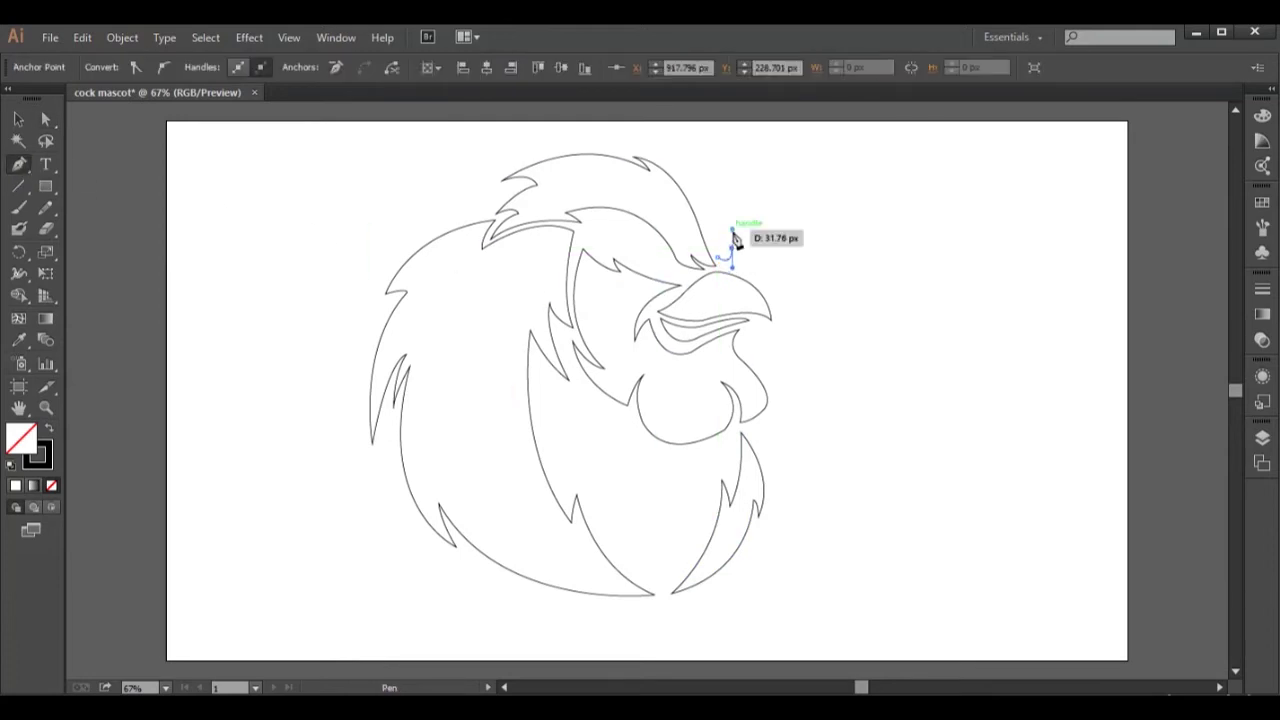
drag(731, 208, 765, 202)
mouse_move(753, 190)
mouse_down()
mouse_move(716, 186)
mouse_move(712, 224)
mouse_move(757, 205)
mouse_move(735, 215)
mouse_move(724, 203)
mouse_up()
key(a)
click(797, 203)
alt+click(749, 204)
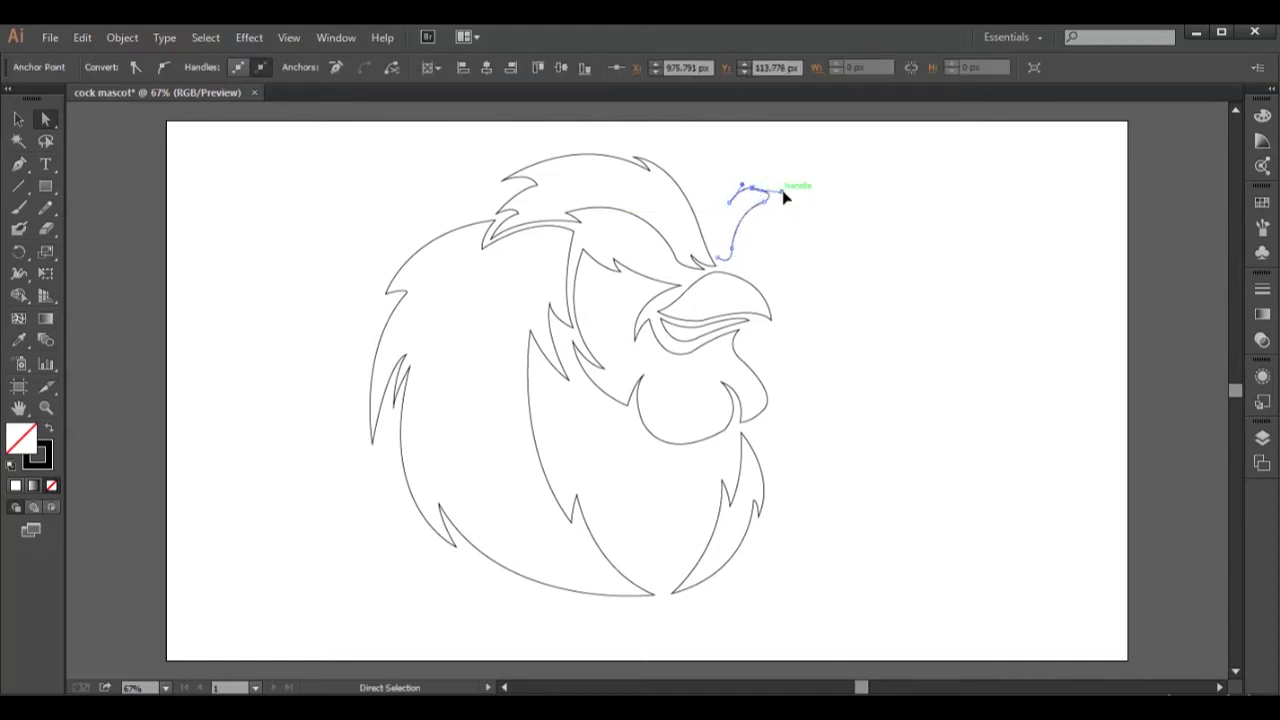
drag(738, 183, 754, 189)
click(813, 170)
drag(1234, 400, 1234, 392)
Begin the comb path with curved points rising above the head
key(p)
mouse_move(742, 288)
mouse_down()
mouse_move(731, 257)
mouse_move(743, 200)
mouse_move(724, 166)
mouse_move(757, 200)
mouse_up()
click(724, 200)
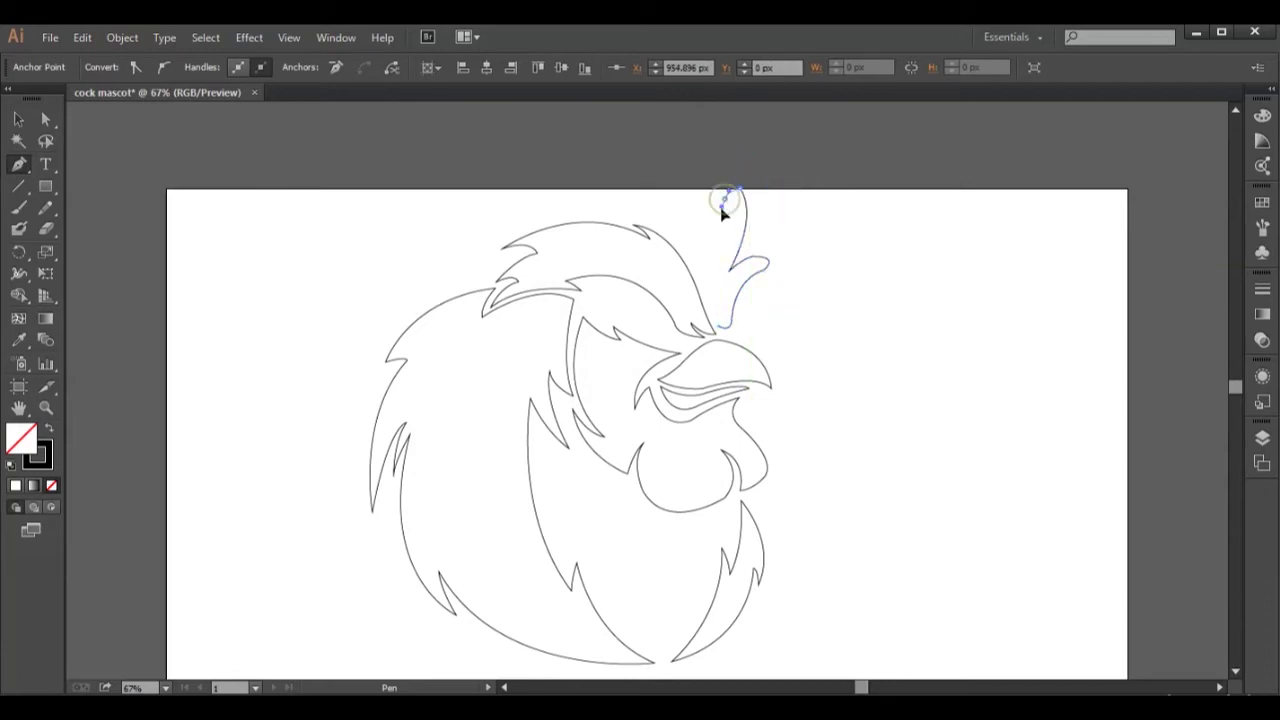
drag(721, 224, 697, 229)
mouse_move(690, 150)
mouse_down()
mouse_move(643, 127)
mouse_move(661, 153)
mouse_move(638, 195)
mouse_move(613, 206)
mouse_move(557, 160)
mouse_move(592, 205)
mouse_up()
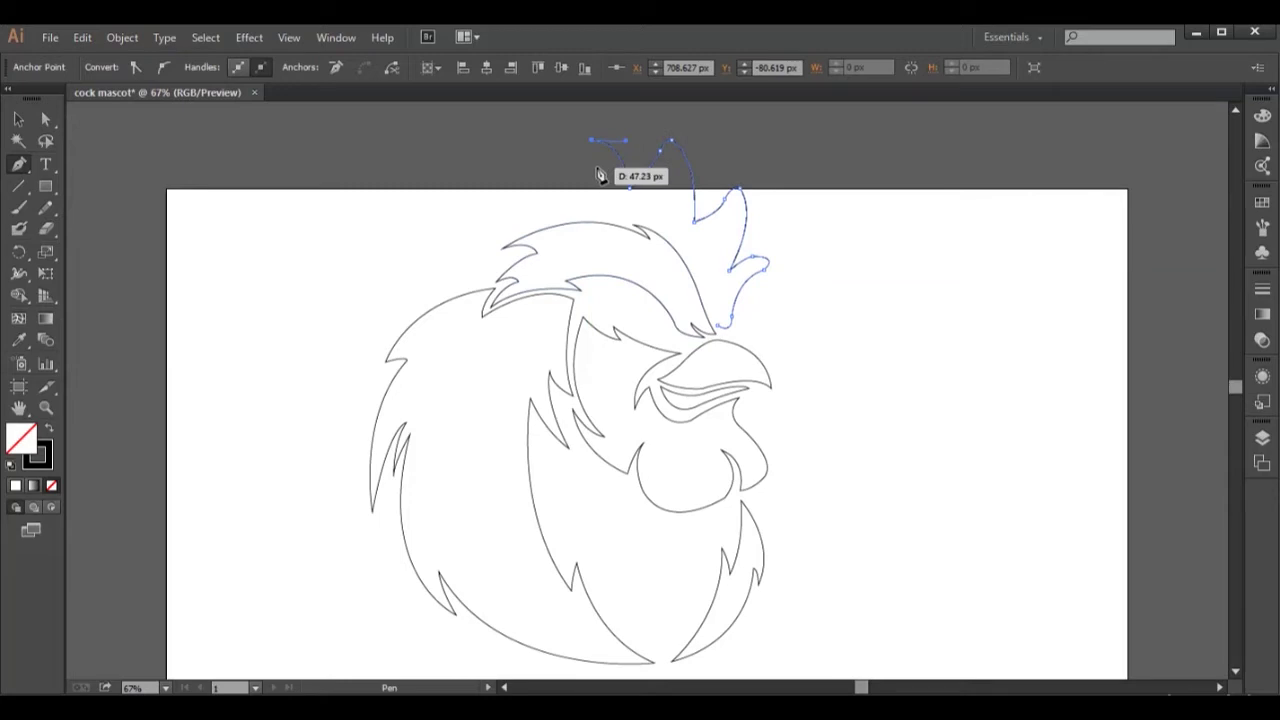
mouse_move(592, 205)
mouse_down()
mouse_move(603, 196)
mouse_move(586, 206)
mouse_move(594, 194)
mouse_move(553, 151)
mouse_move(515, 177)
mouse_move(510, 160)
mouse_move(523, 220)
mouse_move(537, 212)
mouse_move(486, 177)
mouse_move(491, 226)
mouse_up()
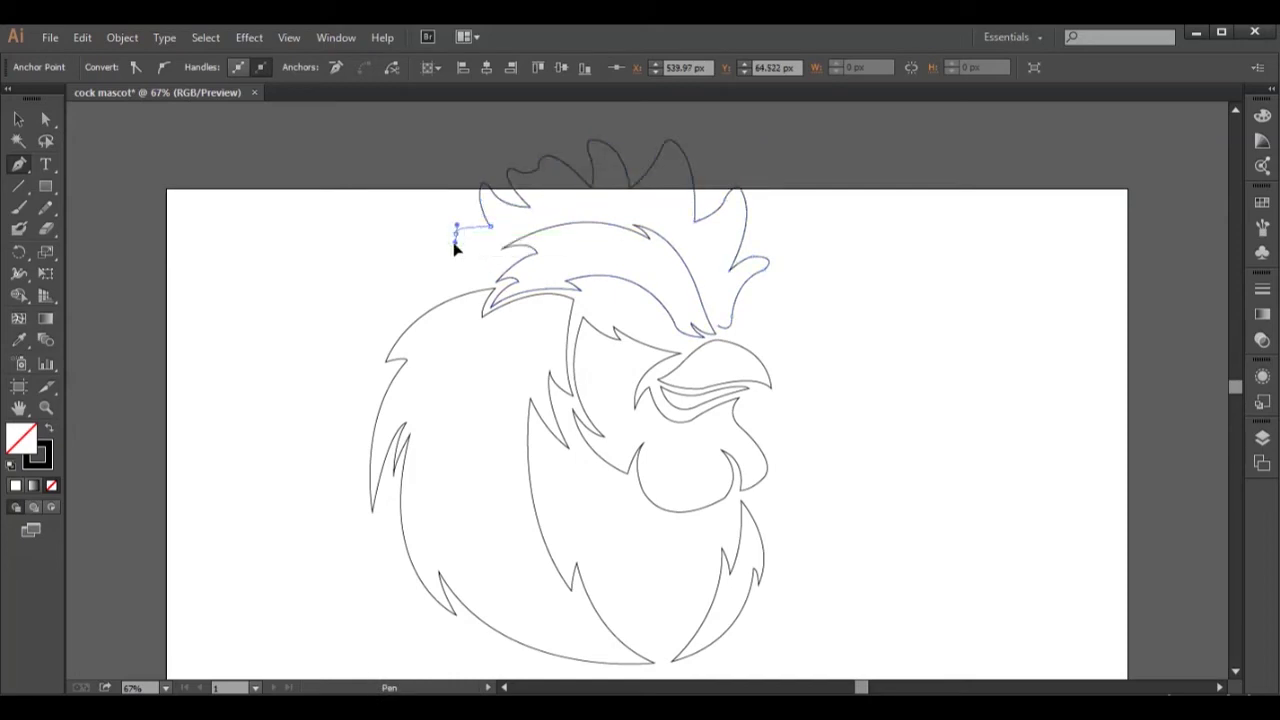
Complete the comb across the head top and end it near the beak
drag(451, 241, 497, 278)
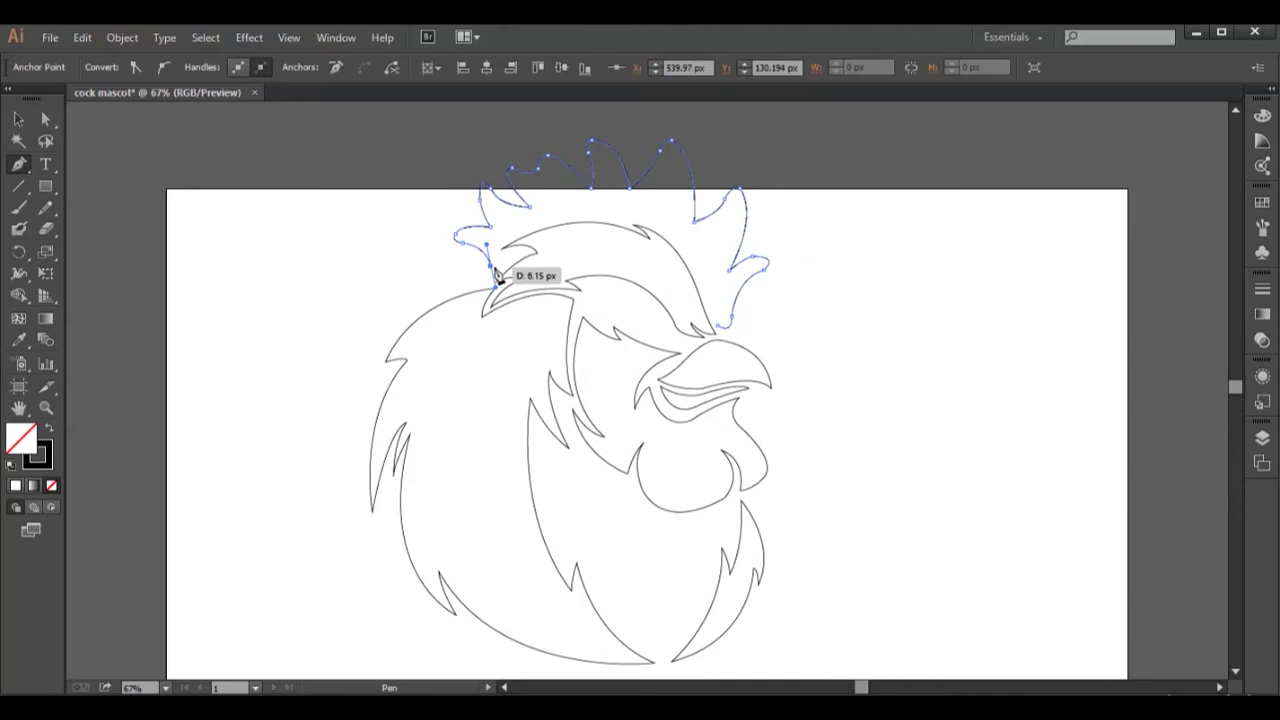
key(ctrl+z)
drag(478, 277, 620, 228)
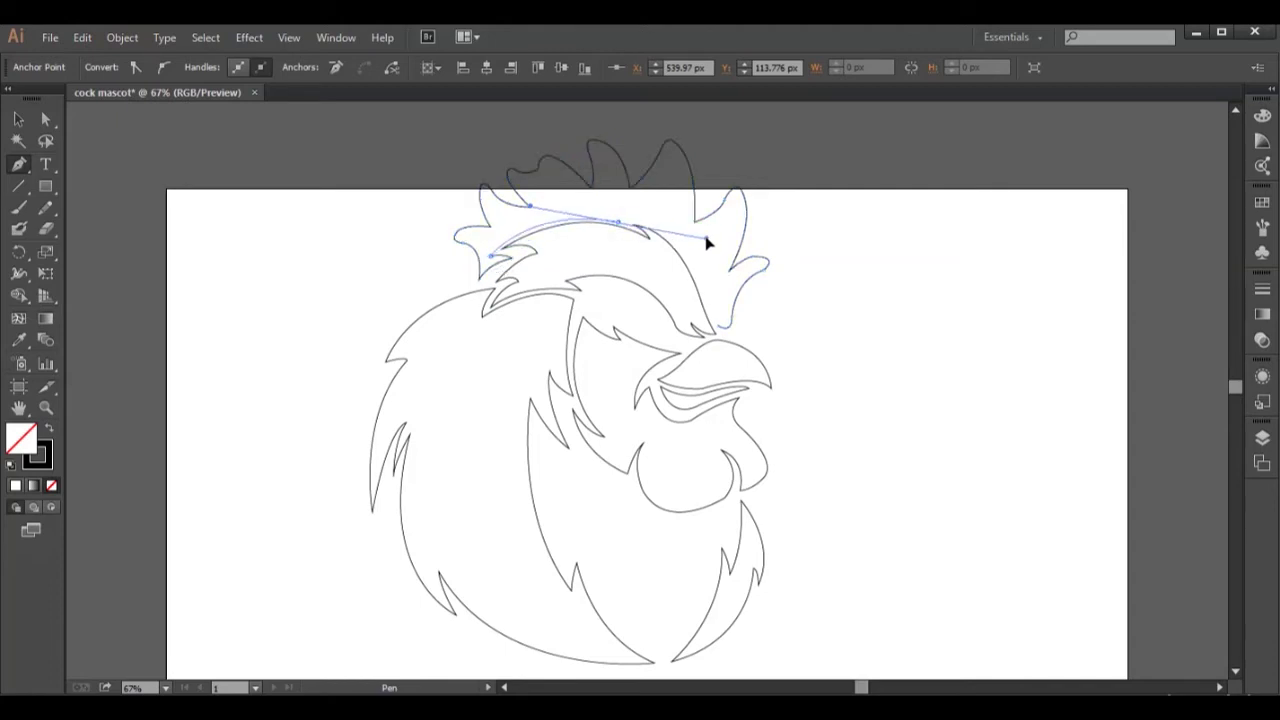
drag(604, 215, 591, 218)
drag(700, 278, 735, 362)
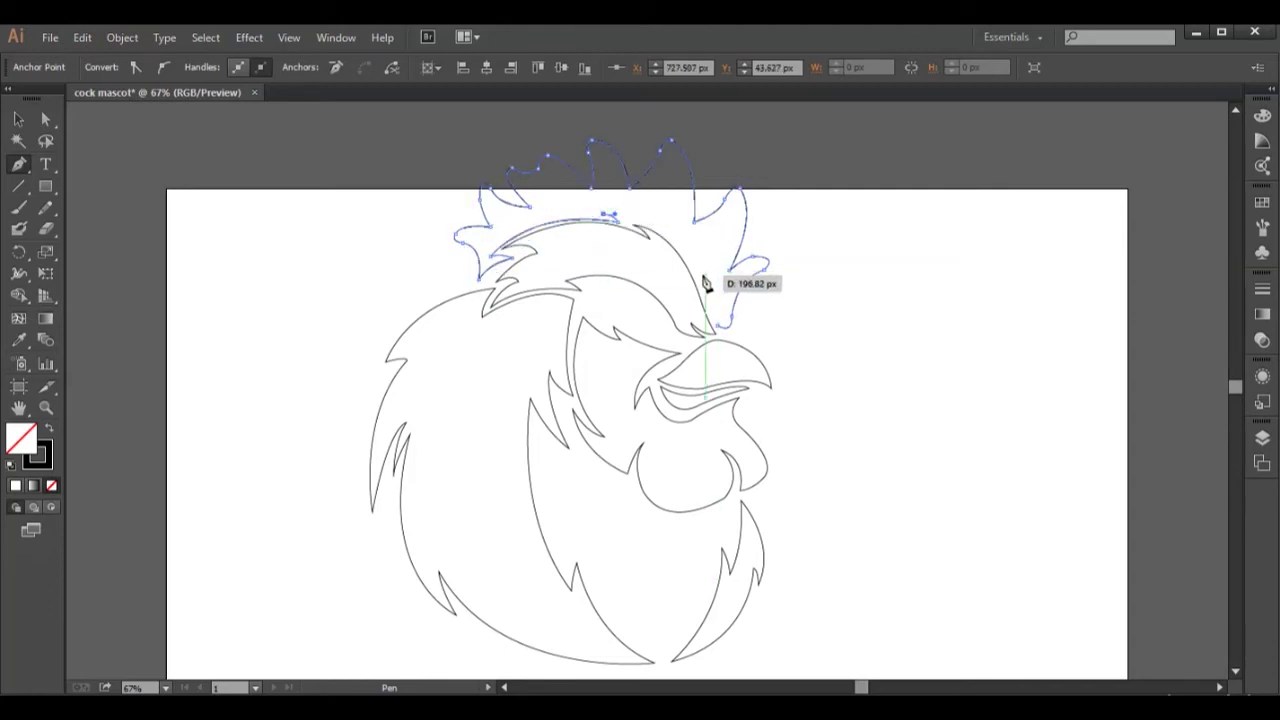
click(728, 337)
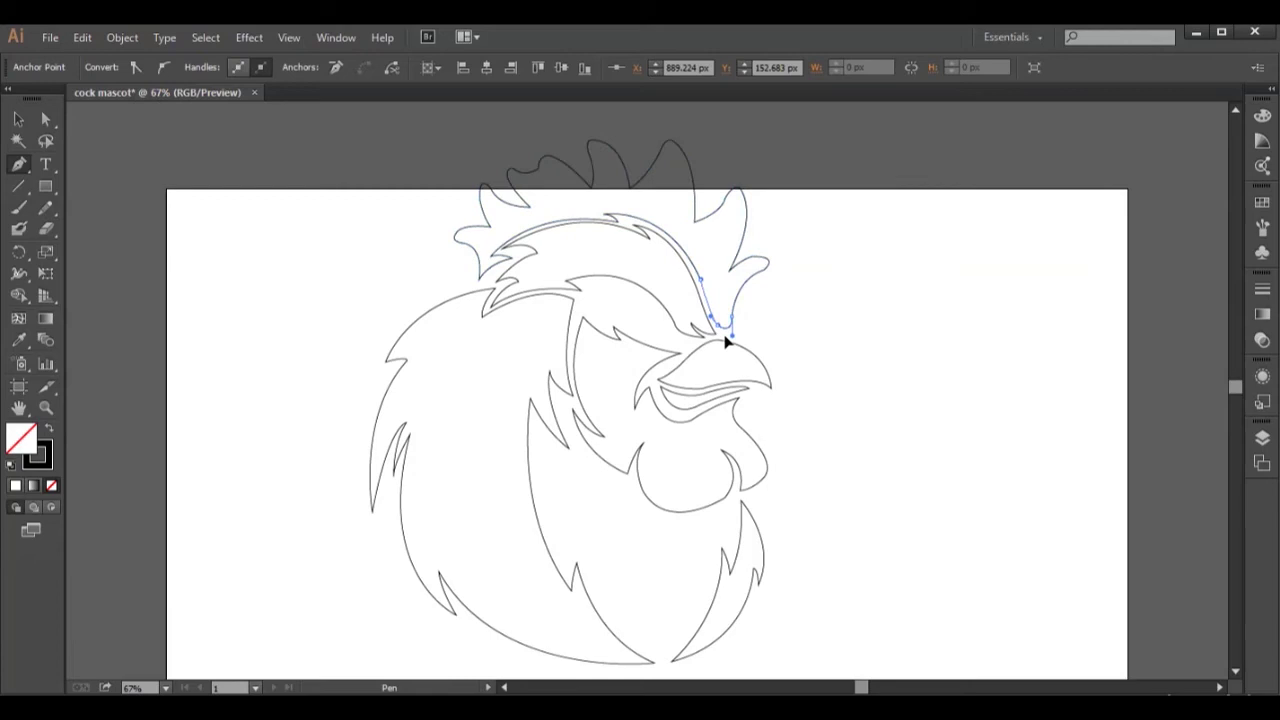
Select all artwork, move it lower, and fit the artboard in the window
key(v)
key(ctrl+a)
key(shift+ctrl+b)
key(shift+Down)
key(shift+Down)
key(shift+Down)
key(shift+Down)
key(shift+Down)
key(shift+Down)
key(ctrl+0)
key(ctrl+0)
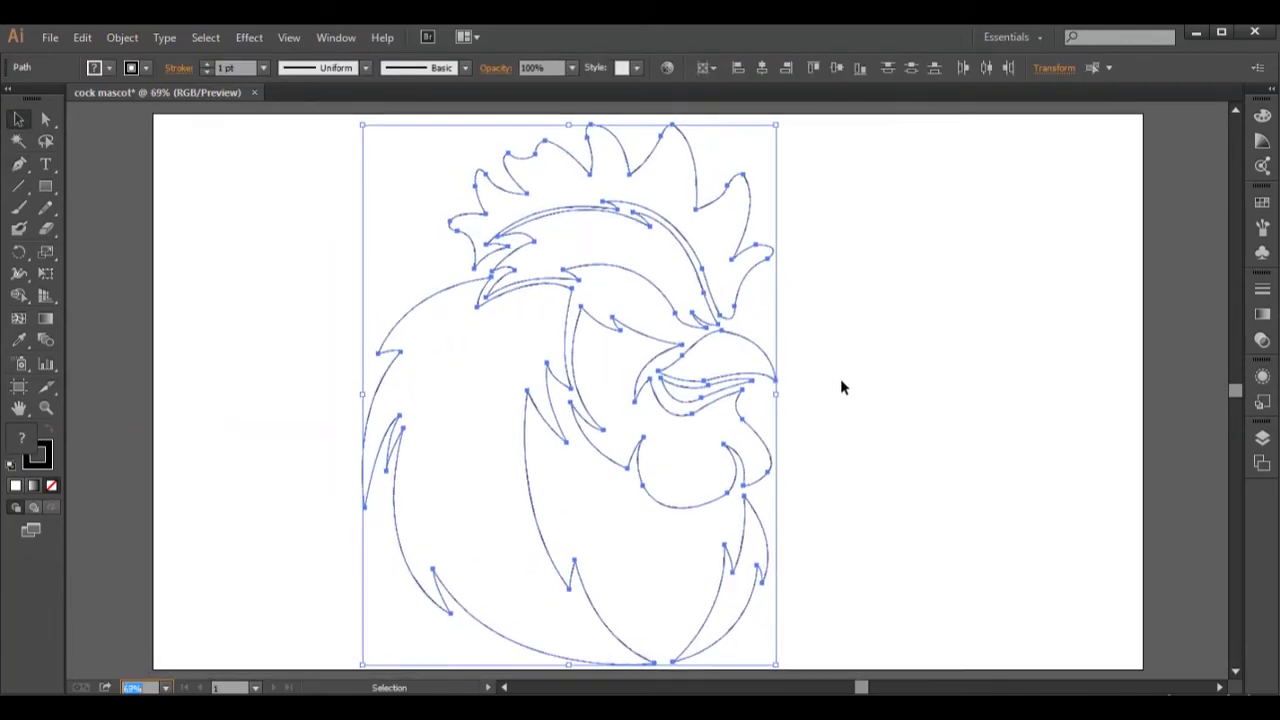
Marquee-select the upper comb spike points and raise them
click(300, 165)
key(a)
click(733, 257)
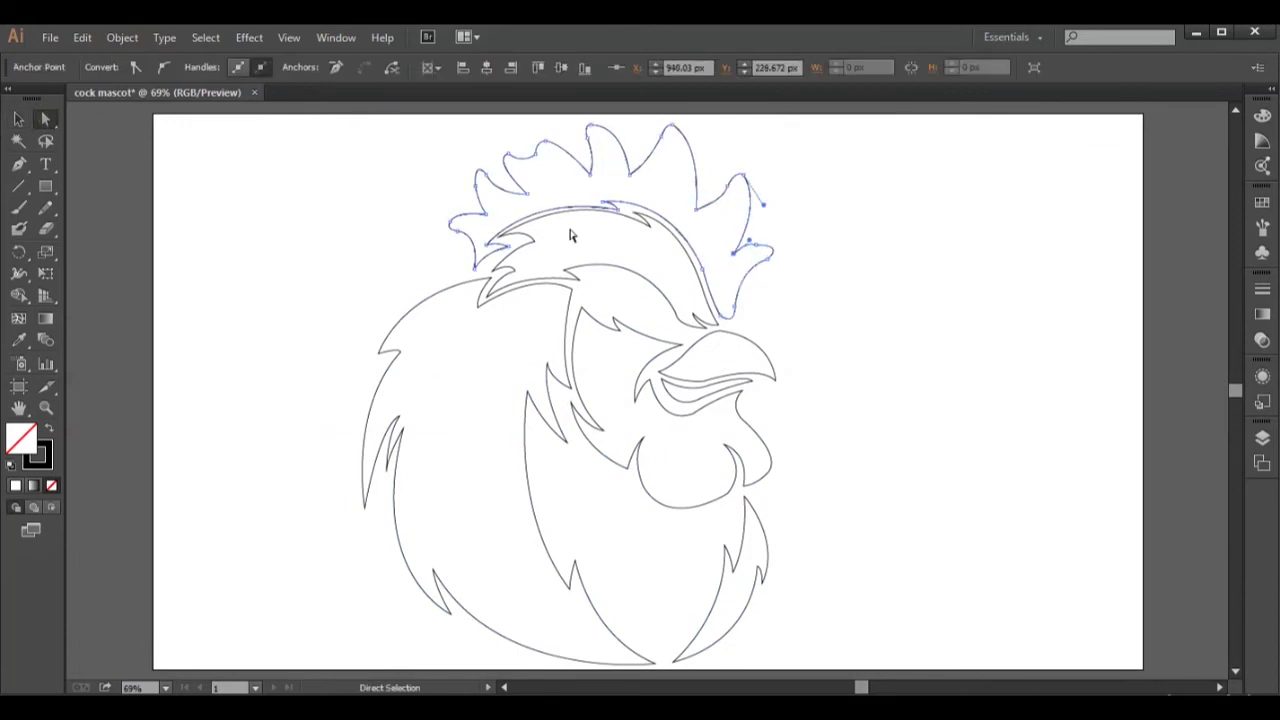
click(772, 250)
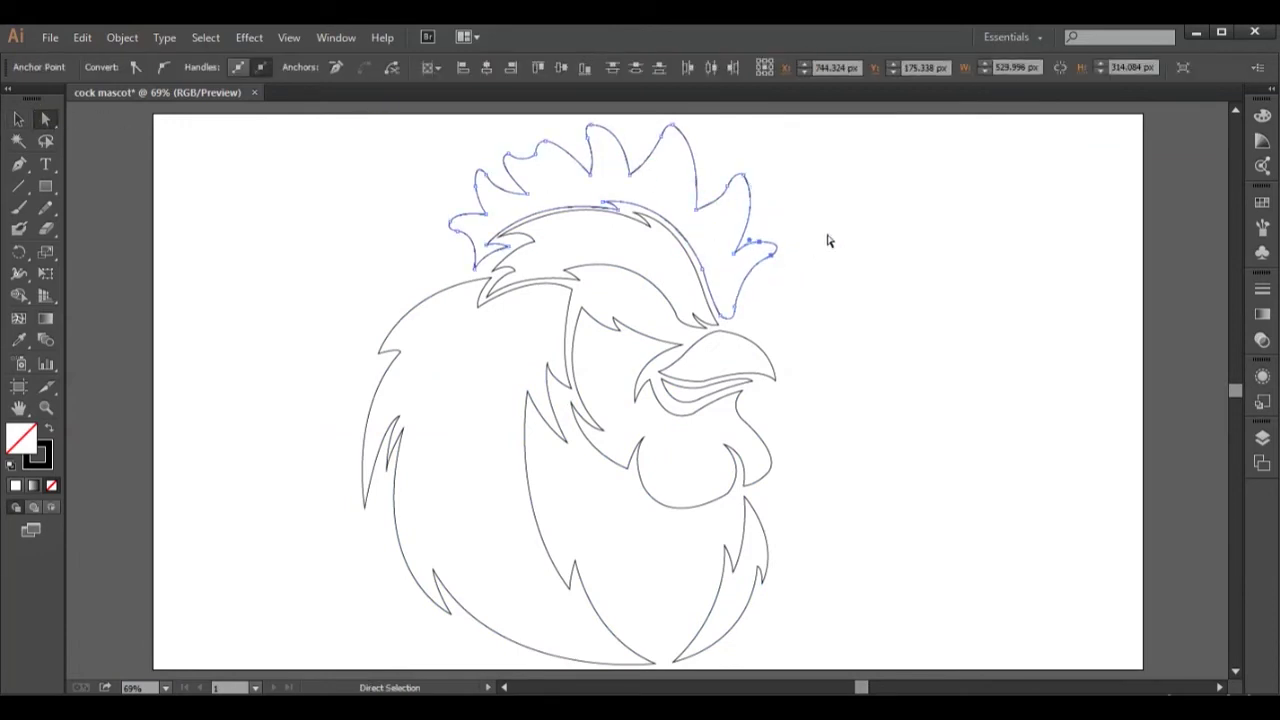
drag(614, 143, 777, 200)
key(Up)
key(Up)
key(Up)
key(Up)
key(Up)
key(Up)
Reshape the comb valleys and form a taller peak on the right side
click(737, 258)
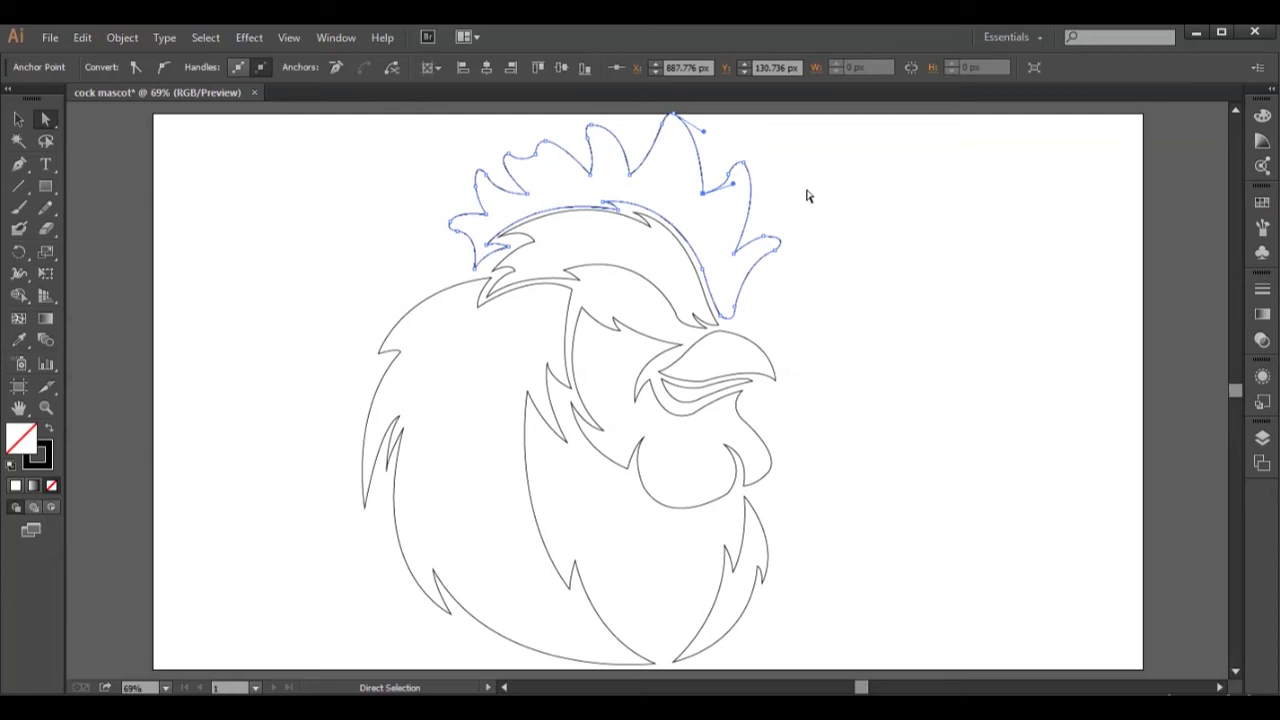
drag(629, 175, 654, 152)
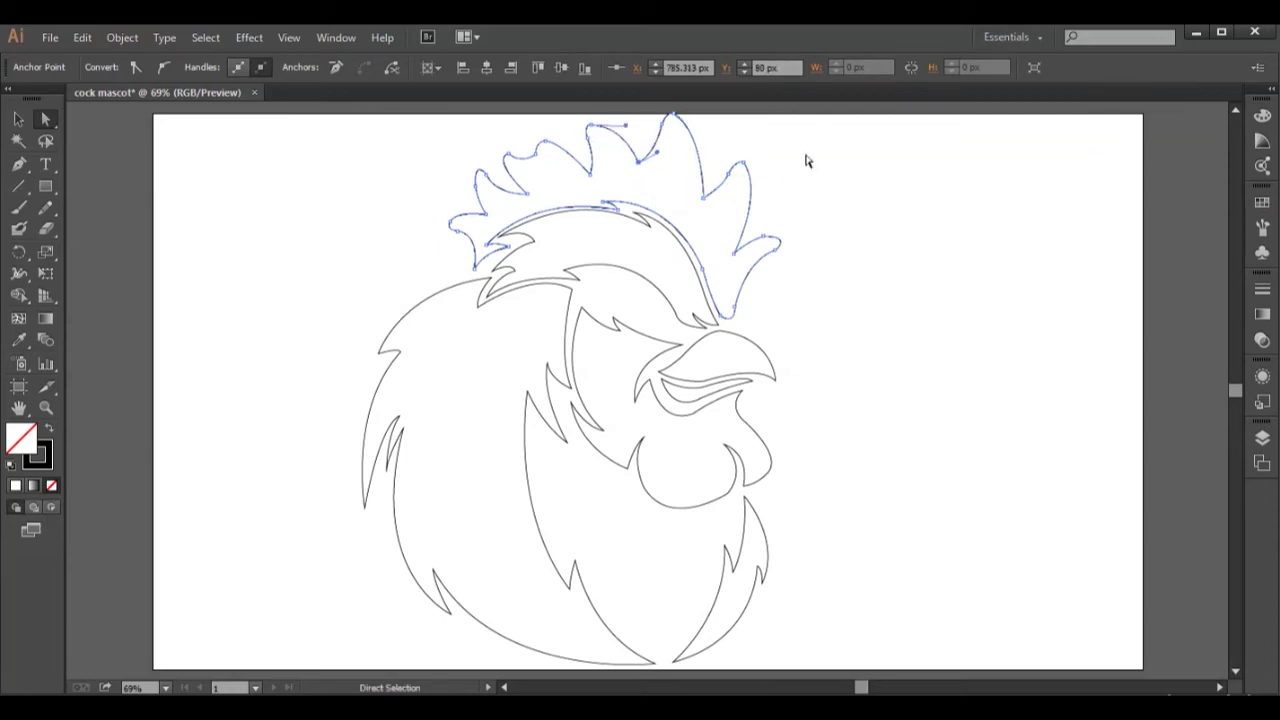
key(shift+Left)
key(Left)
key(Up)
drag(703, 197, 697, 188)
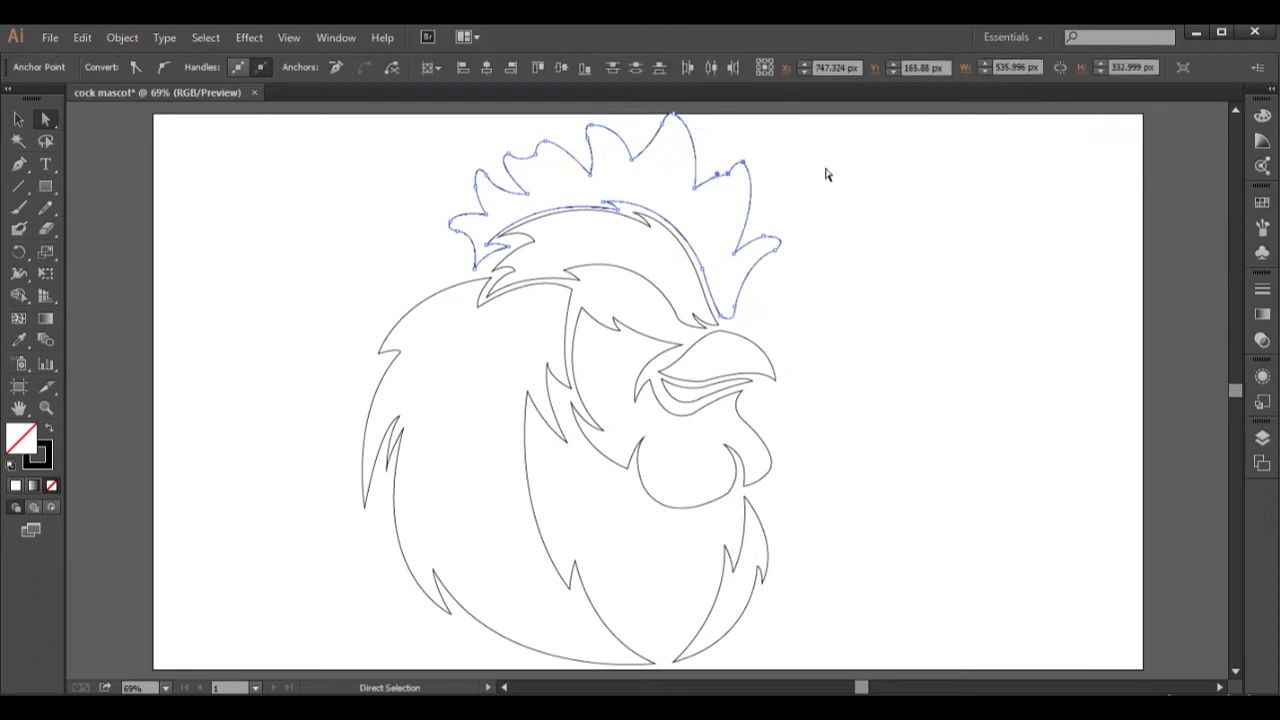
key(ctrl+z)
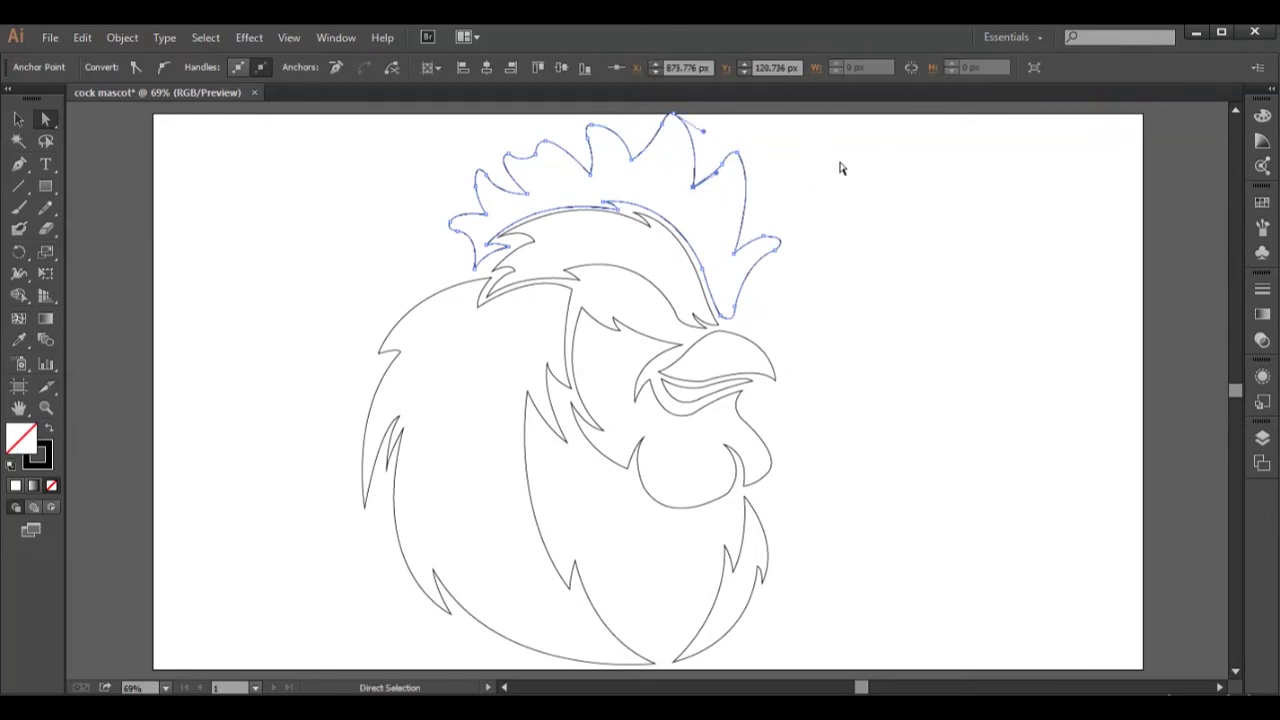
drag(716, 174, 738, 150)
click(762, 151)
Sharpen the comb's tallest centre peak into a higher point
drag(677, 115, 694, 157)
click(668, 126)
drag(666, 126, 667, 290)
click(786, 371)
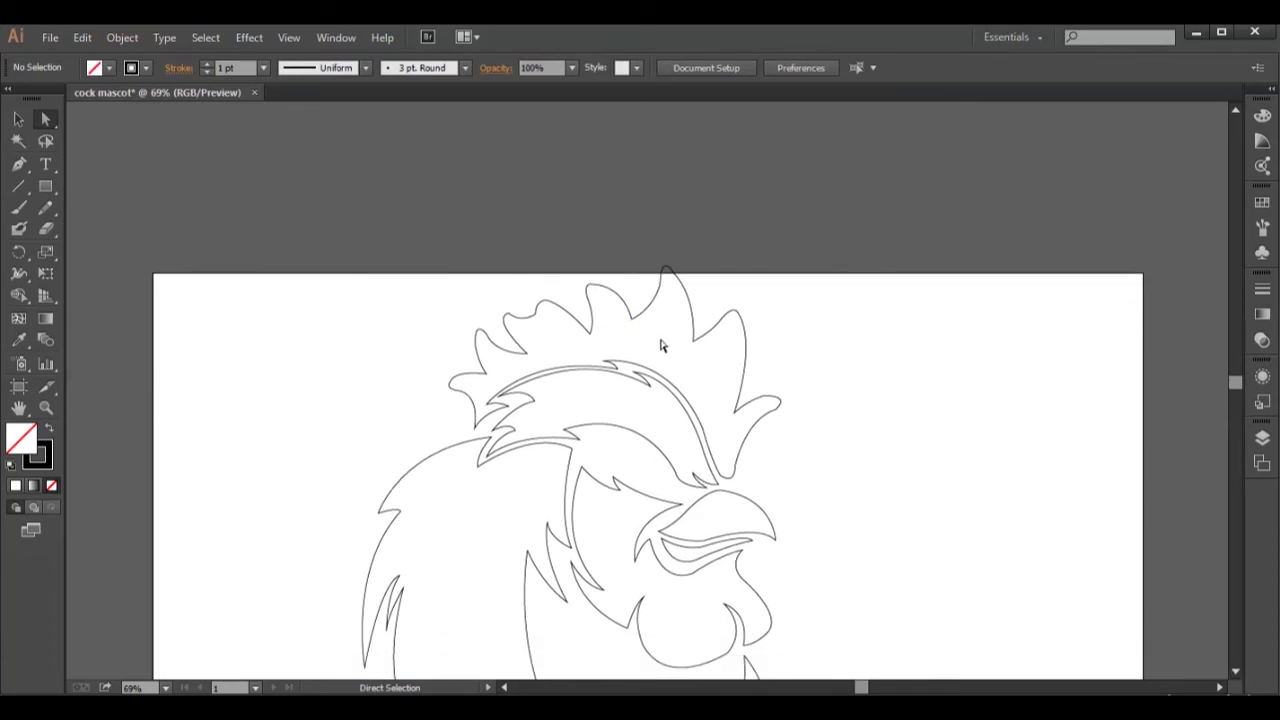
Move the comb's top peak anchor up, then back down, with Direct Selection
click(654, 316)
drag(657, 300, 657, 276)
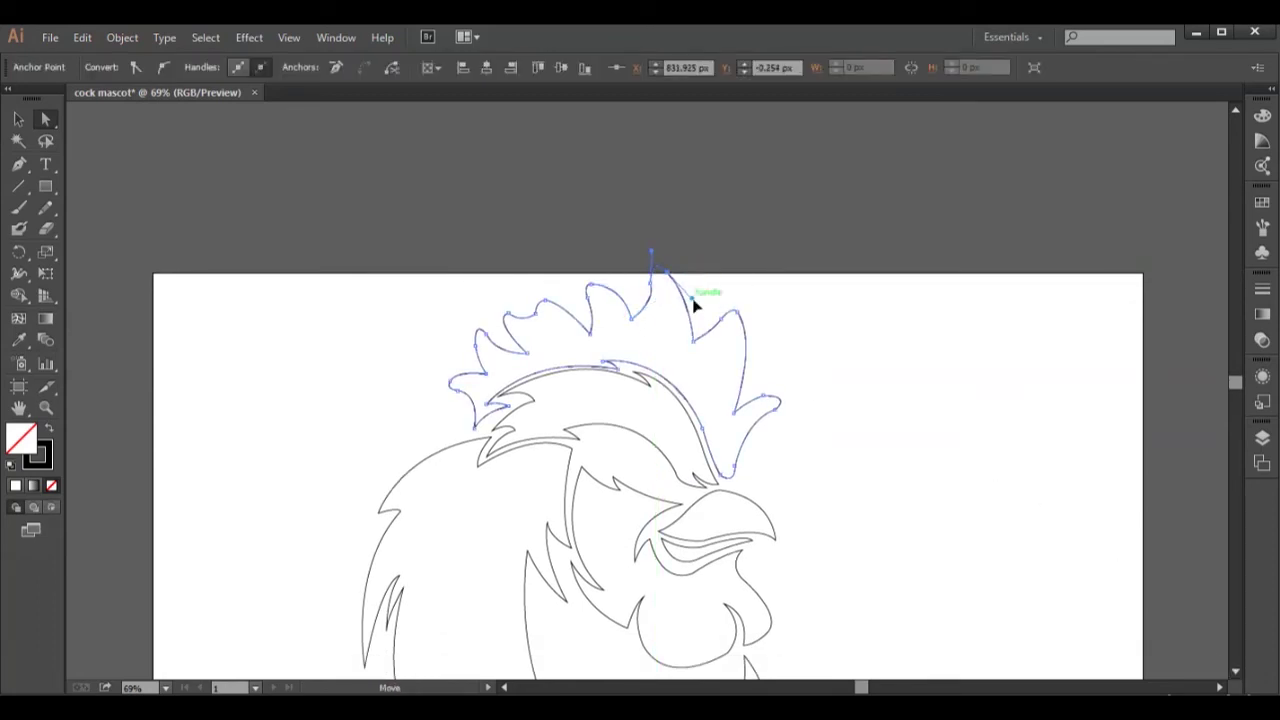
drag(651, 253, 660, 271)
click(728, 277)
click(652, 288)
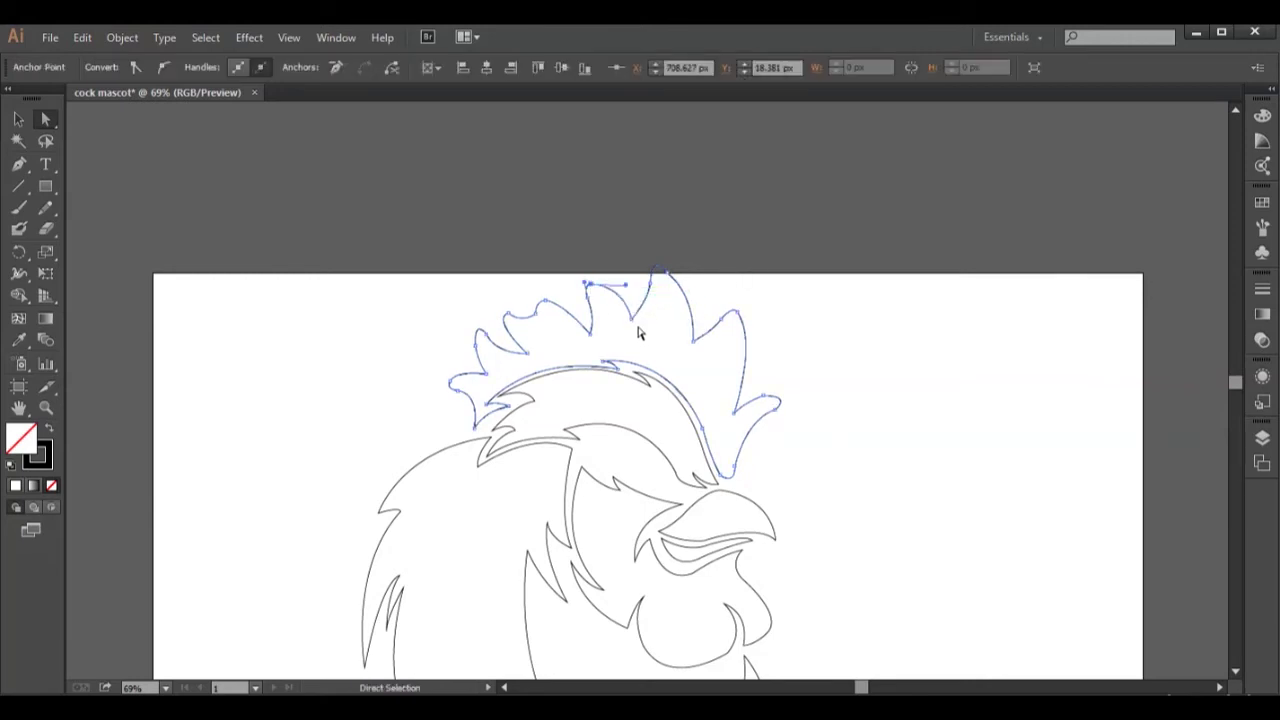
Drag the left crest anchors further left to widen the comb's left lobe
click(575, 282)
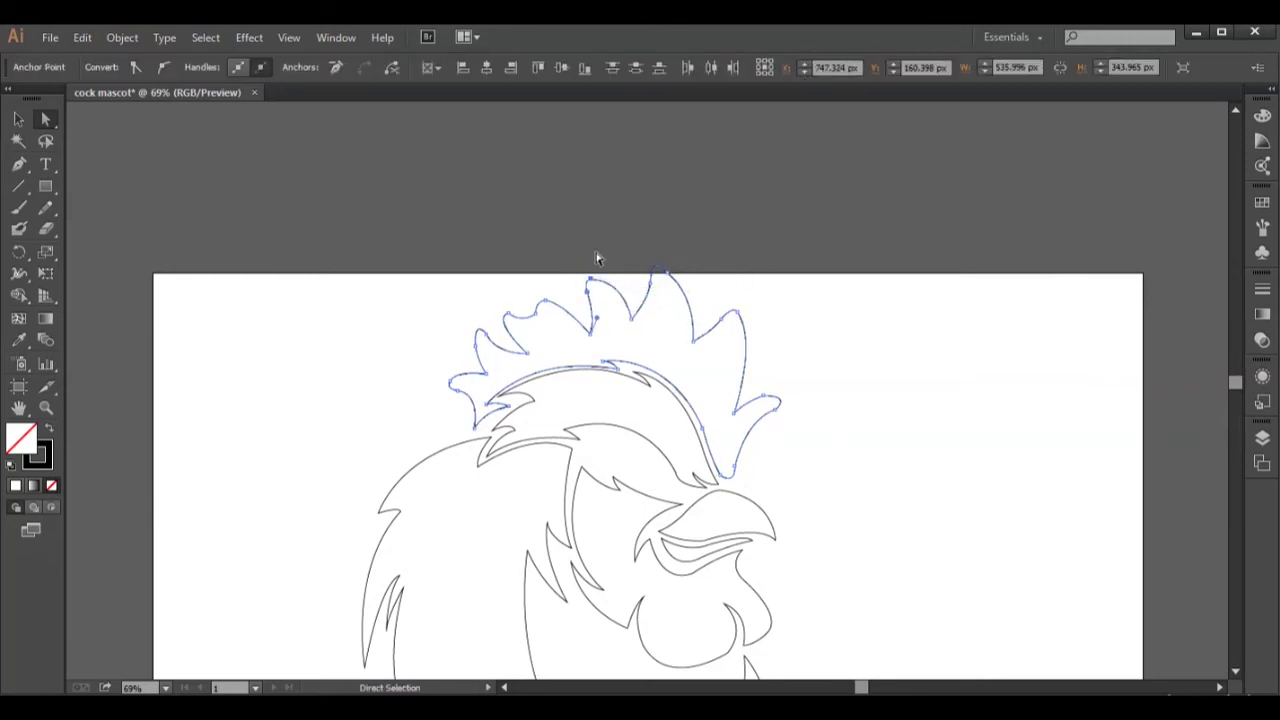
click(591, 326)
click(570, 275)
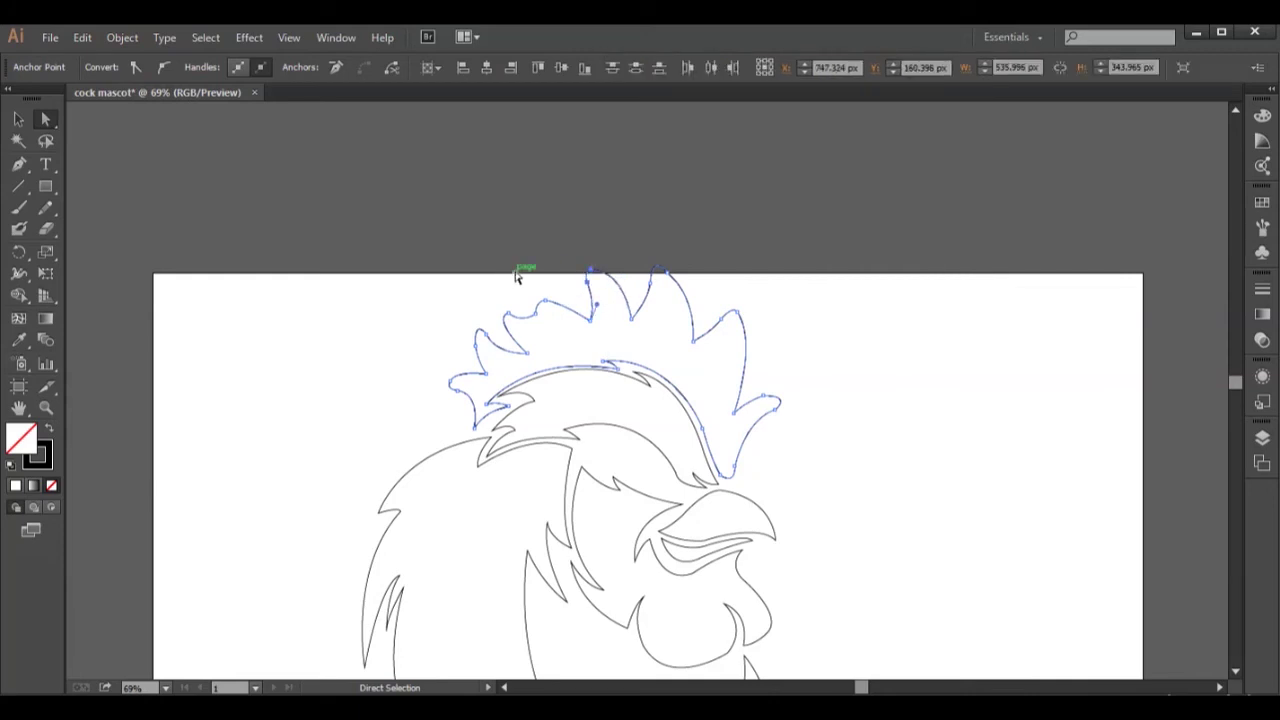
click(589, 310)
click(531, 300)
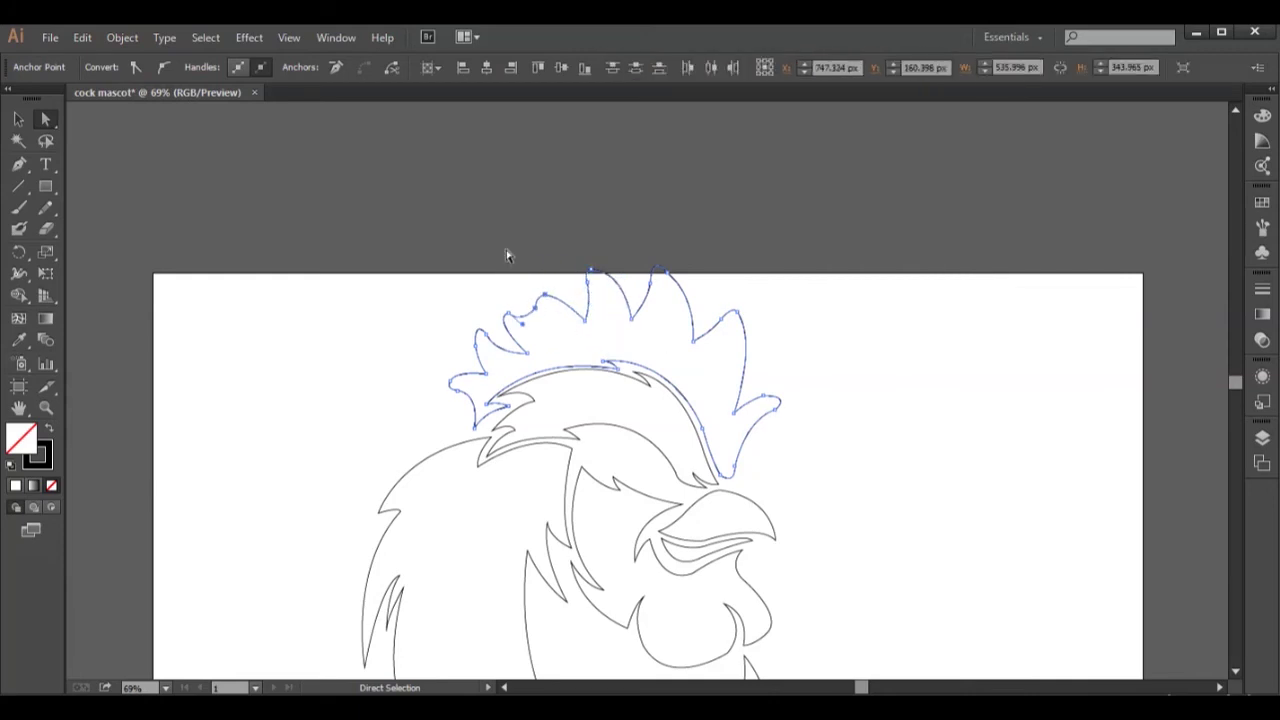
click(585, 318)
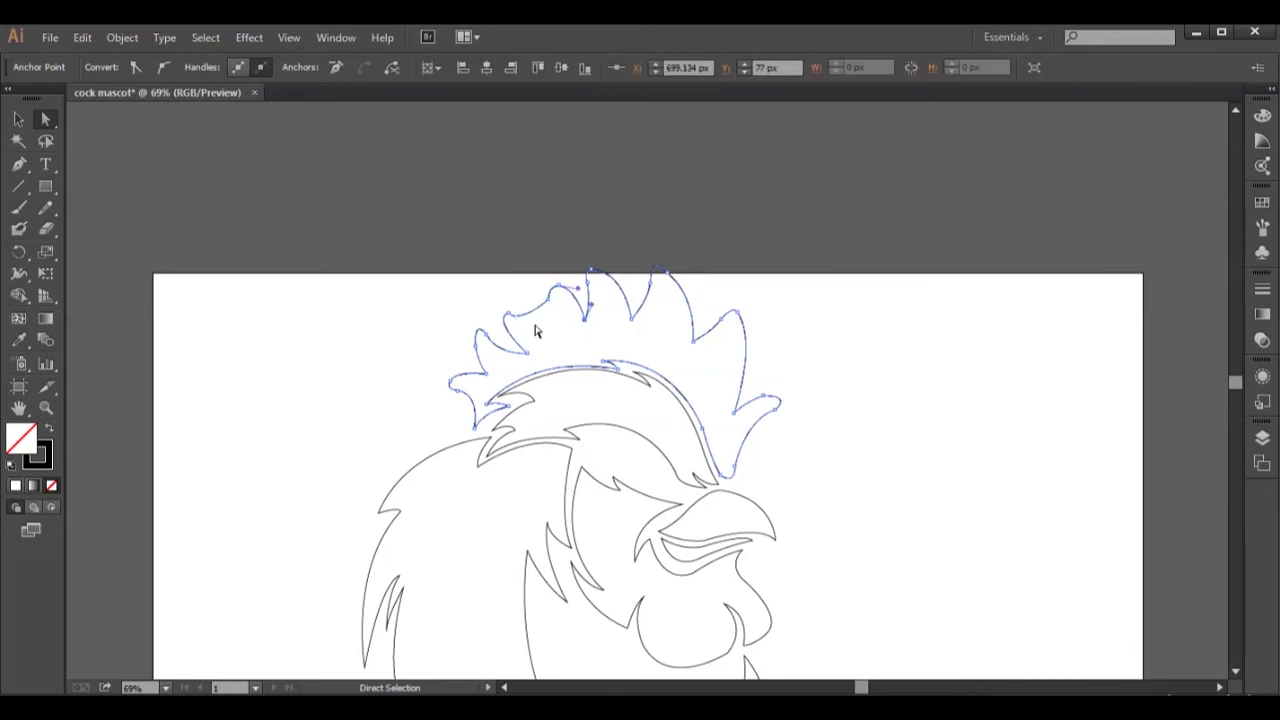
drag(571, 292, 545, 295)
drag(549, 286, 534, 334)
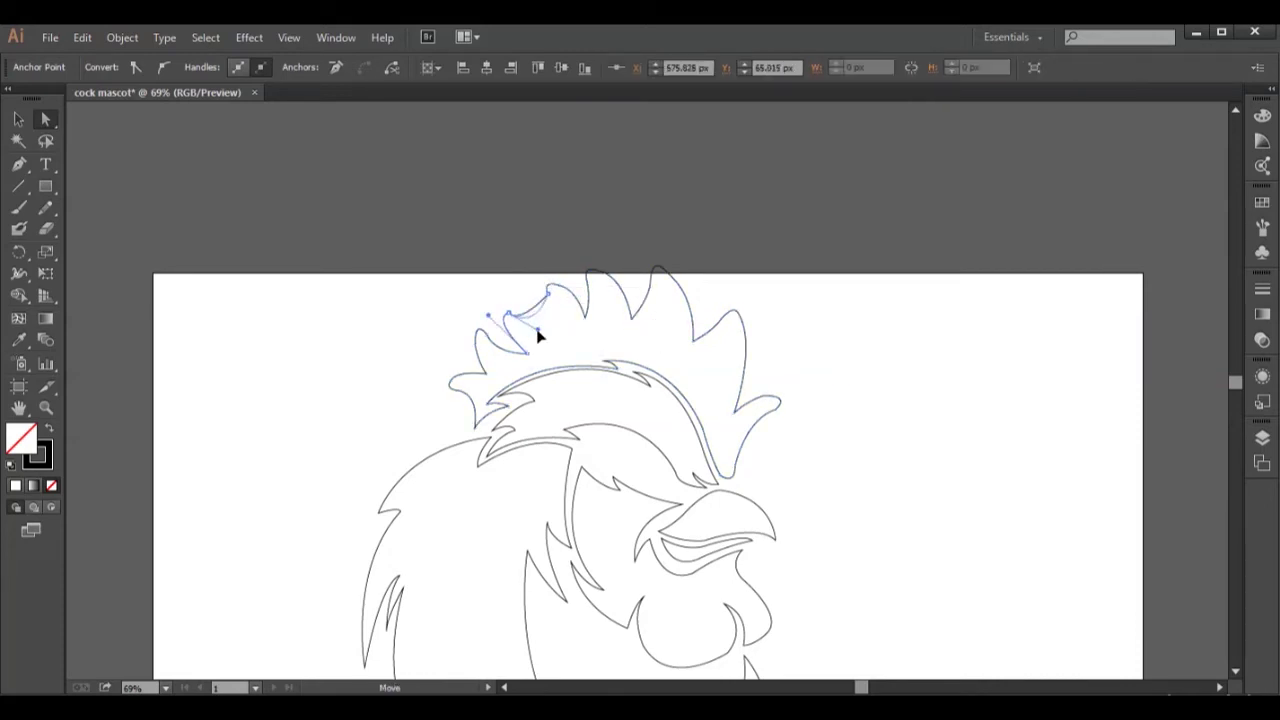
key(Right)
key(Right)
key(Right)
key(Up)
key(Up)
key(Up)
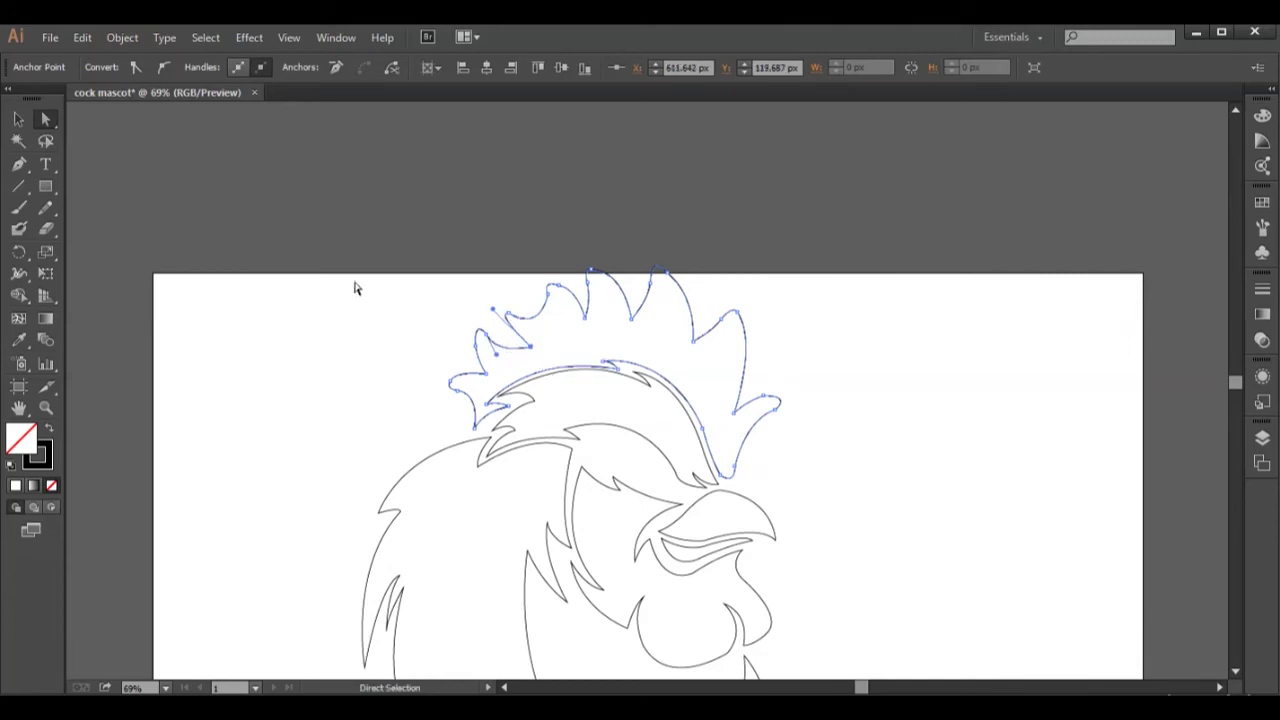
drag(492, 305, 483, 312)
Pen-draw a new curved segment extending the crest's left lobe
click(457, 300)
click(497, 342)
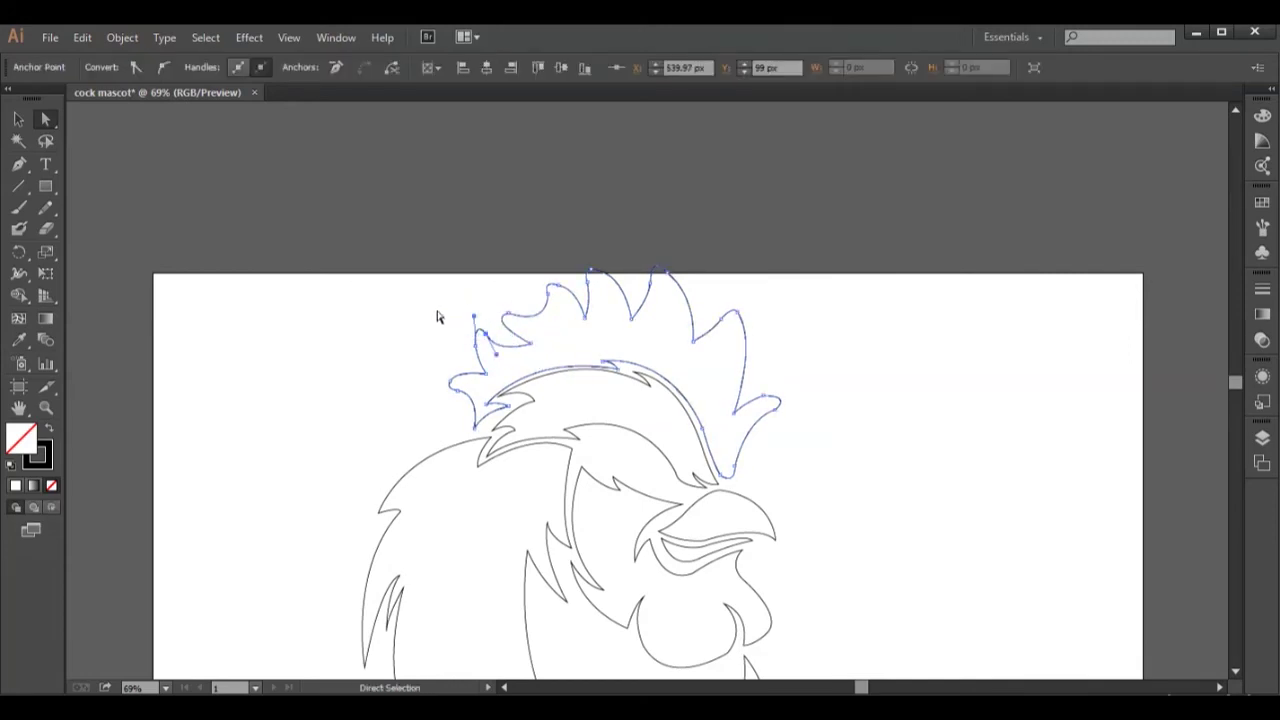
click(472, 318)
click(427, 361)
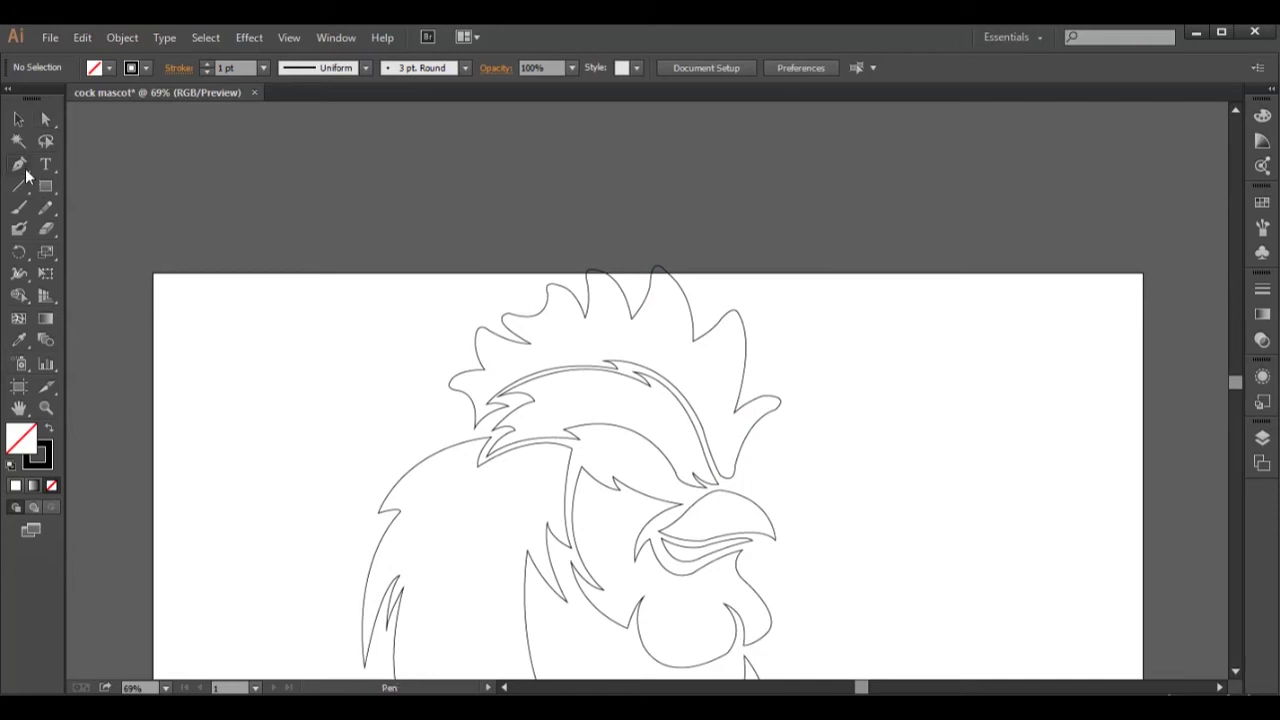
key(a)
click(478, 414)
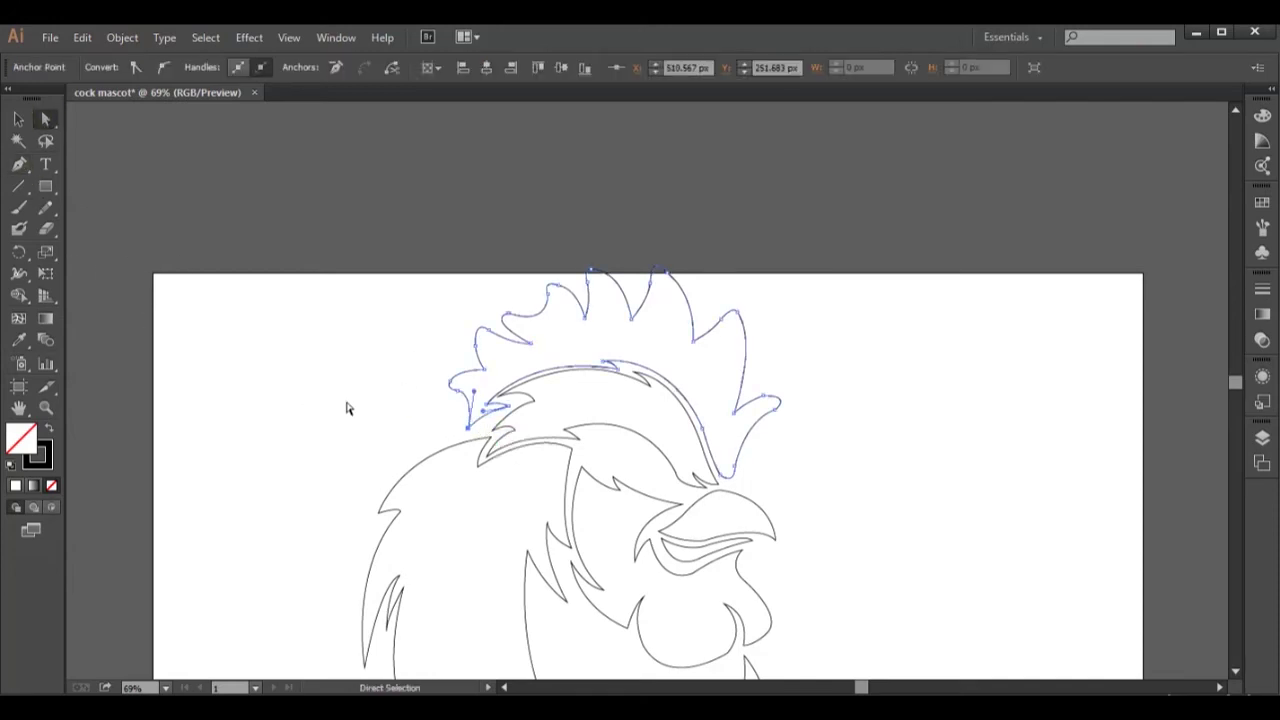
click(458, 393)
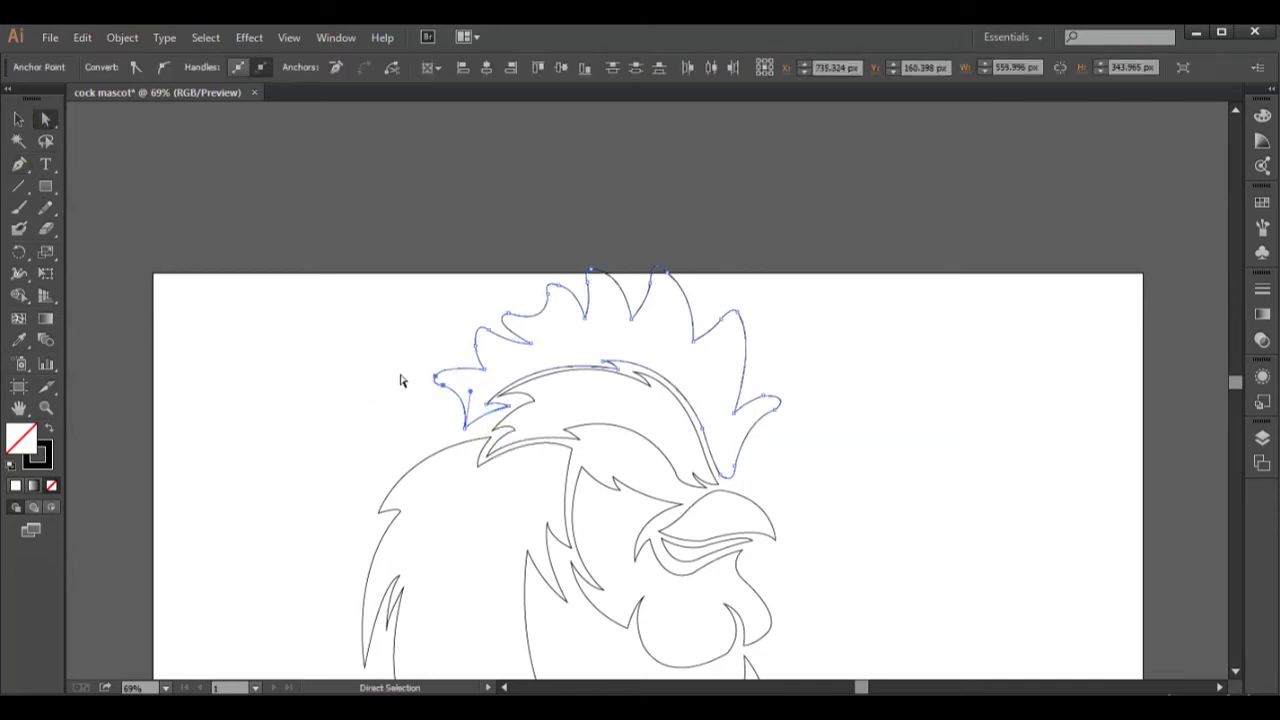
click(393, 380)
key(p)
mouse_move(466, 387)
mouse_down()
mouse_move(441, 396)
mouse_move(491, 394)
mouse_move(499, 358)
mouse_move(588, 357)
mouse_move(563, 357)
mouse_move(563, 375)
mouse_move(568, 352)
mouse_up()
click(477, 422)
click(505, 393)
Reshape the new segment and continue the curved helper path along the crest
key(ctrl)
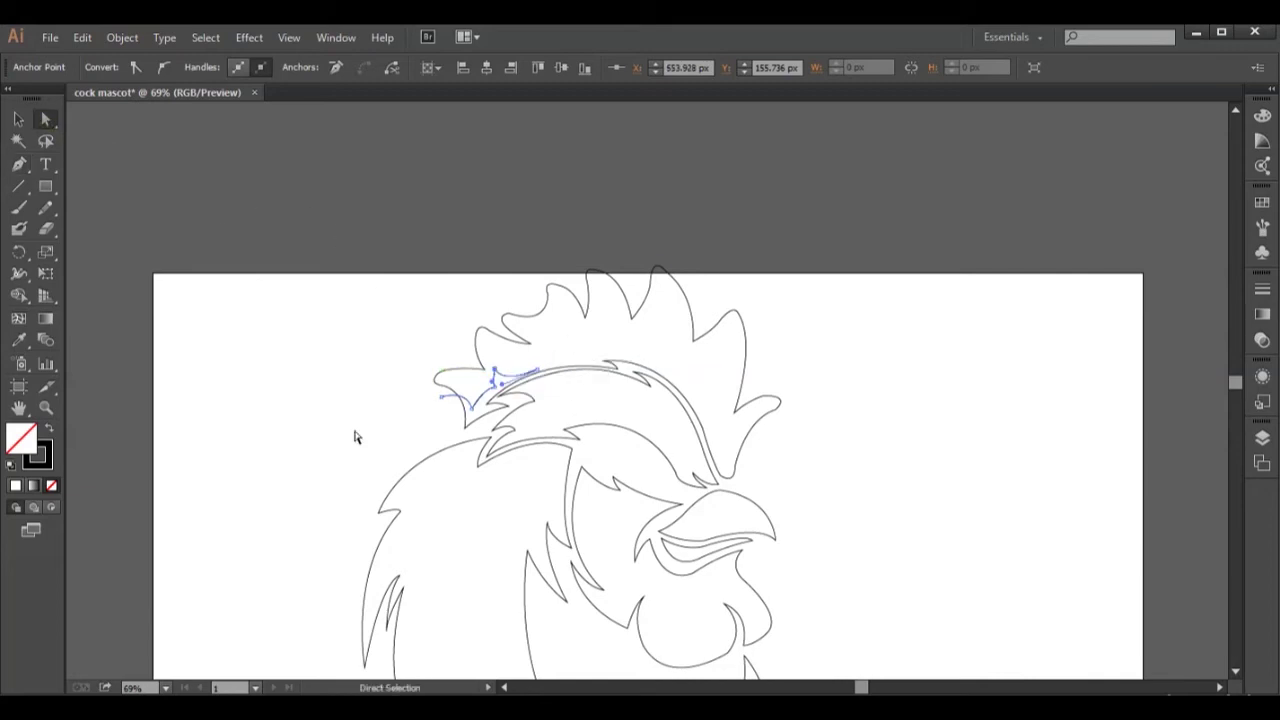
drag(491, 396, 491, 396)
key(p)
scroll(540, 373, up, 5)
scroll(540, 373, down, 5)
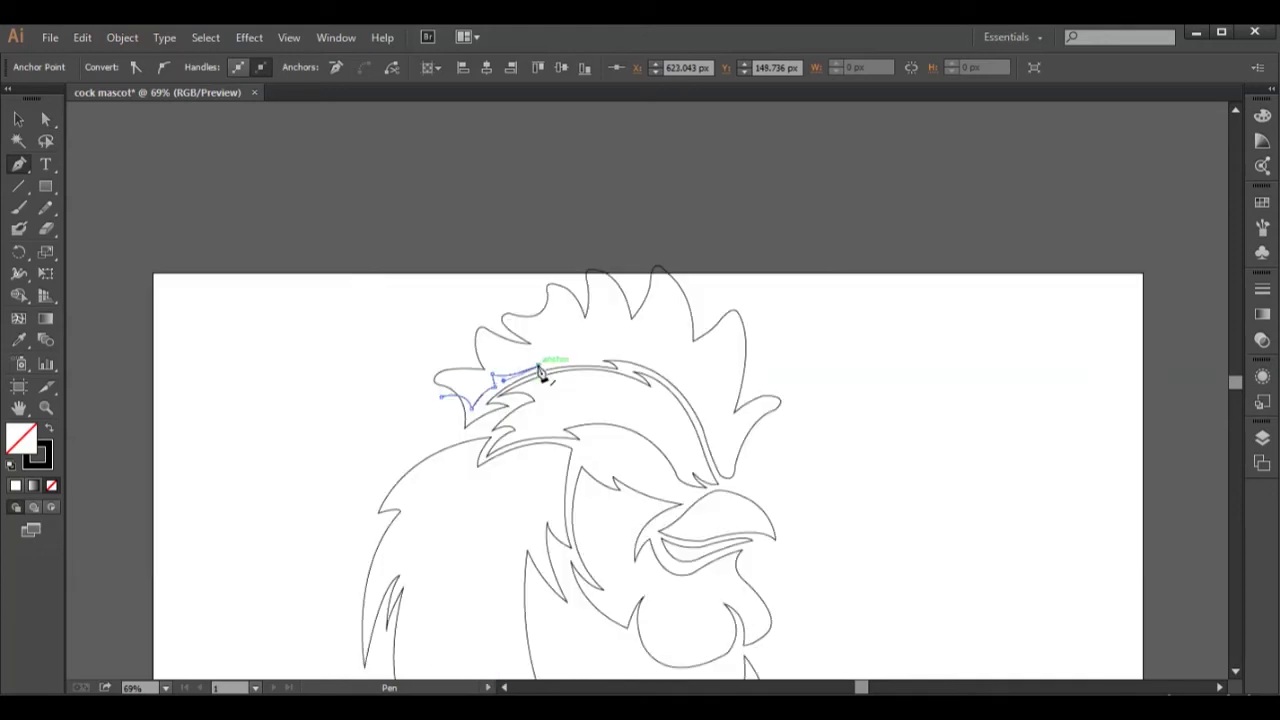
click(39, 121)
drag(477, 394, 494, 380)
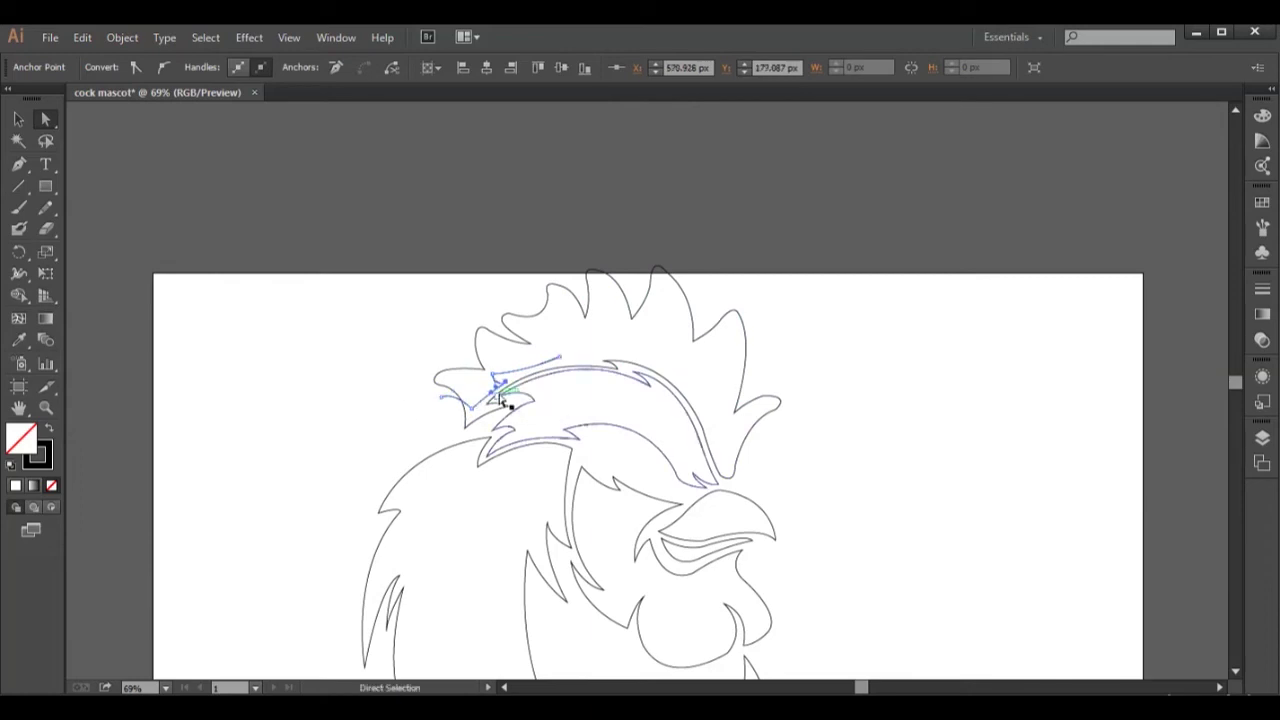
key(p)
click(560, 357)
drag(675, 387, 715, 438)
click(677, 391)
drag(414, 437, 374, 405)
Merge the helper shape and crest region into one comb shape with Shape Builder
key(v)
shift+click(585, 312)
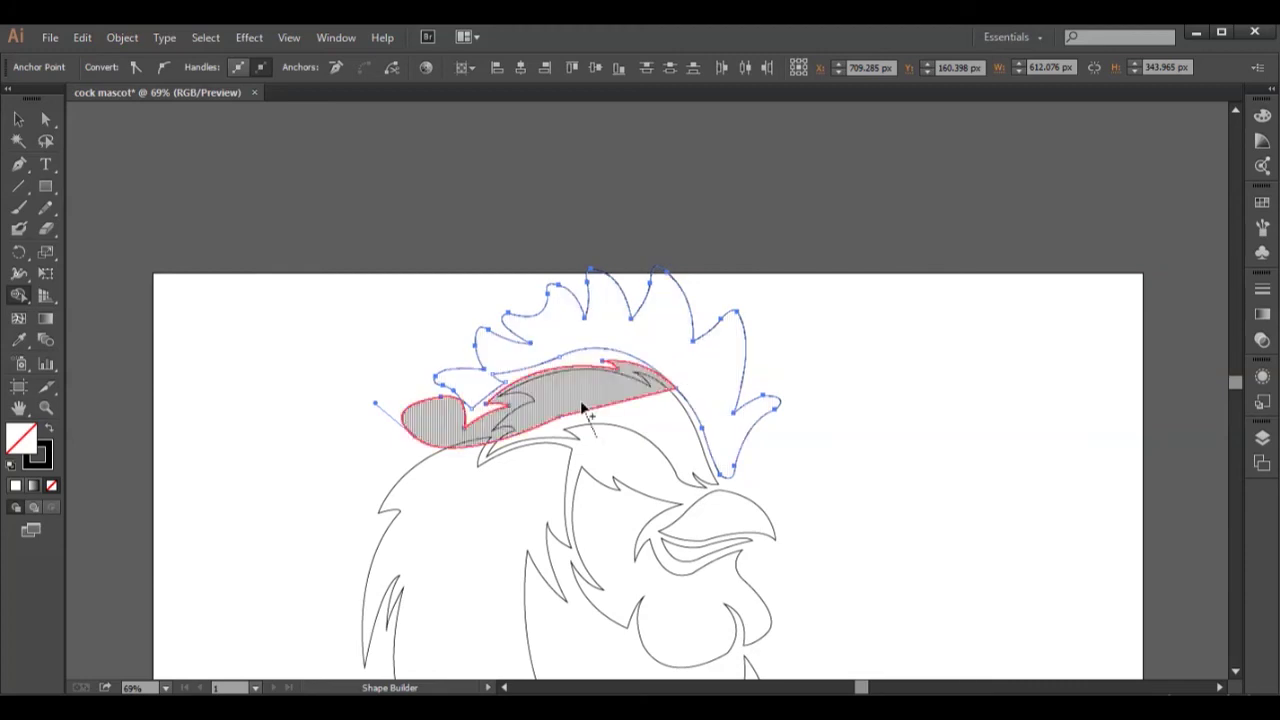
click(590, 404)
key(v)
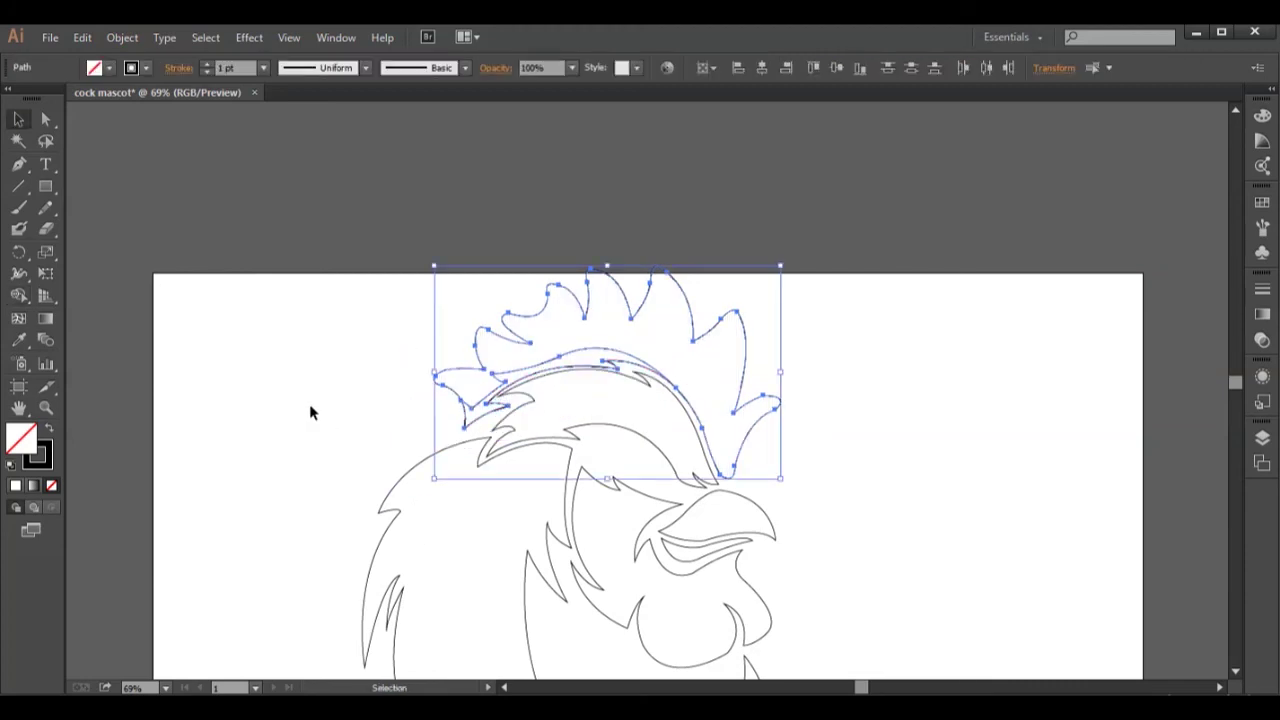
click(329, 434)
Draw a closed curved feather band below the crest, reaching toward the beak
key(p)
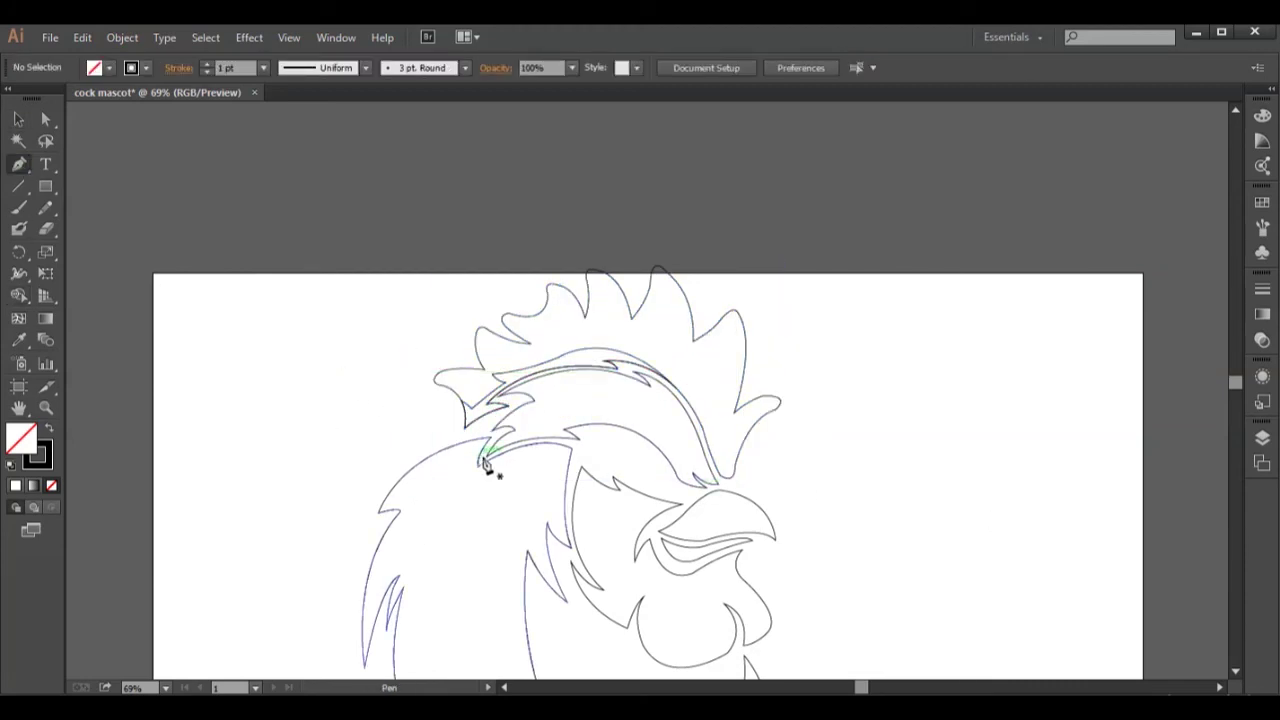
click(461, 468)
drag(558, 430, 607, 430)
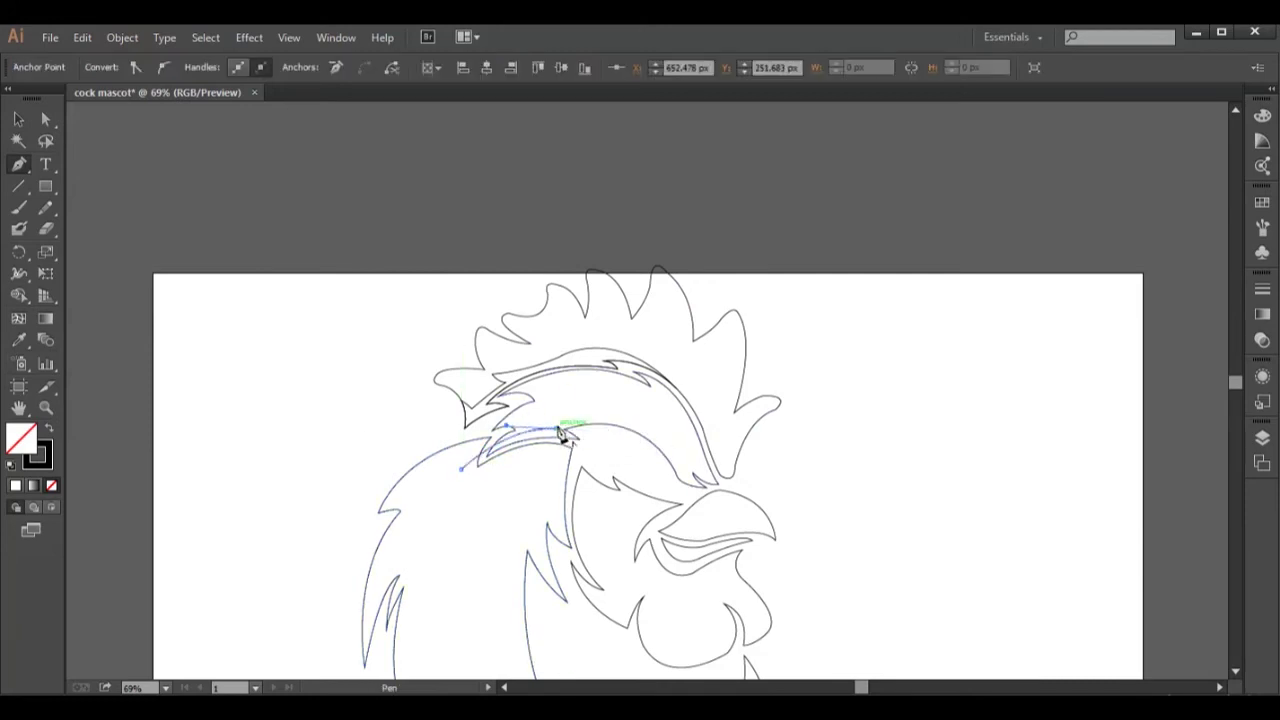
drag(660, 435, 765, 510)
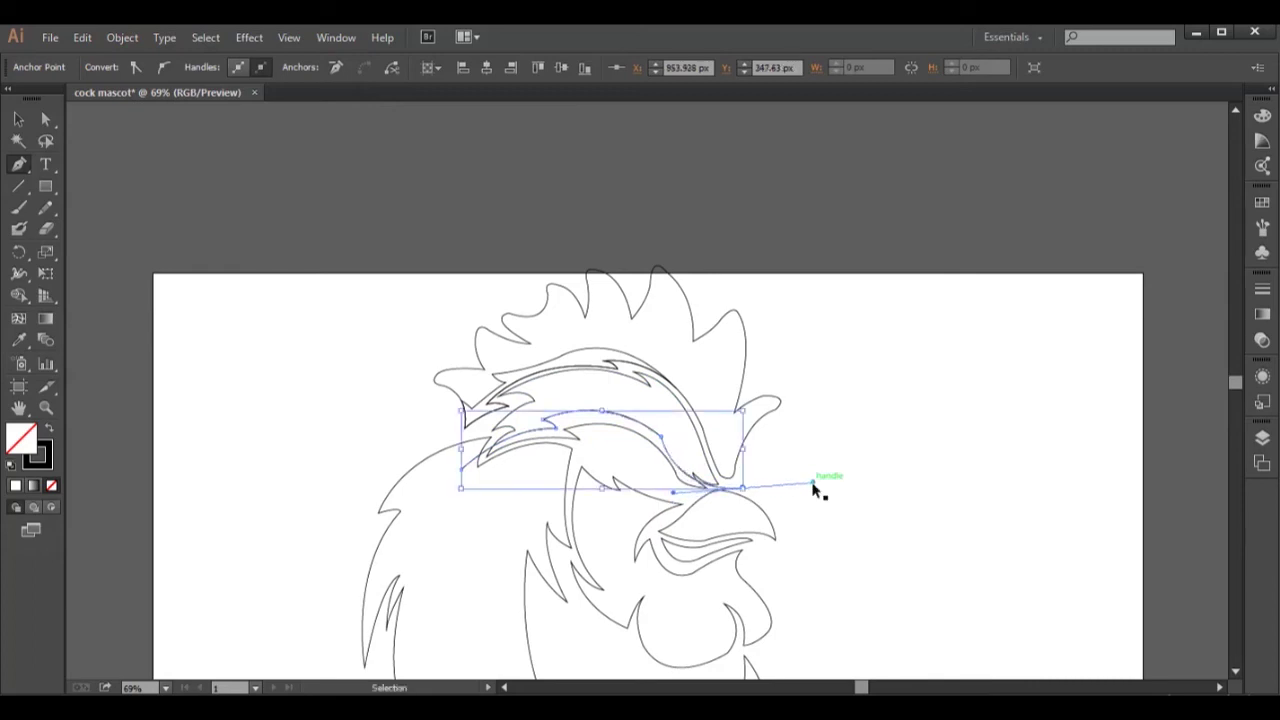
mouse_move(765, 510)
mouse_down()
mouse_move(683, 505)
mouse_move(754, 483)
mouse_up()
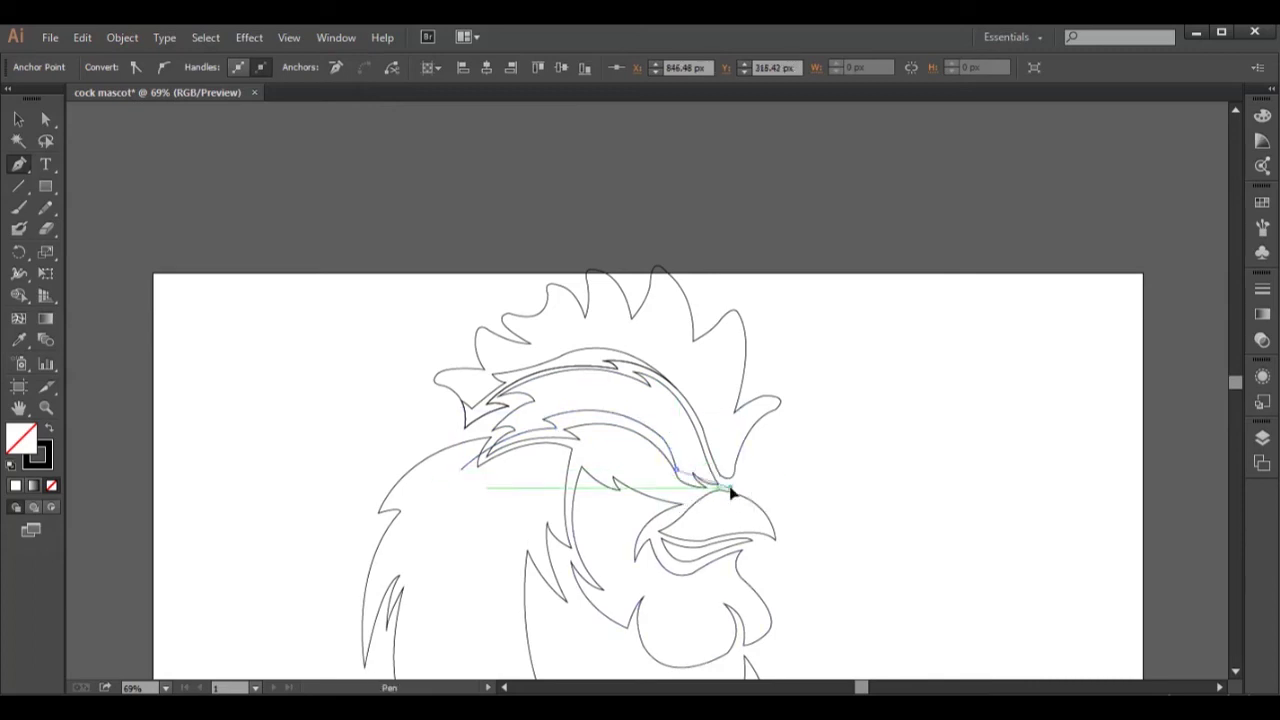
drag(463, 469, 469, 474)
key(a)
drag(679, 447, 677, 450)
click(837, 487)
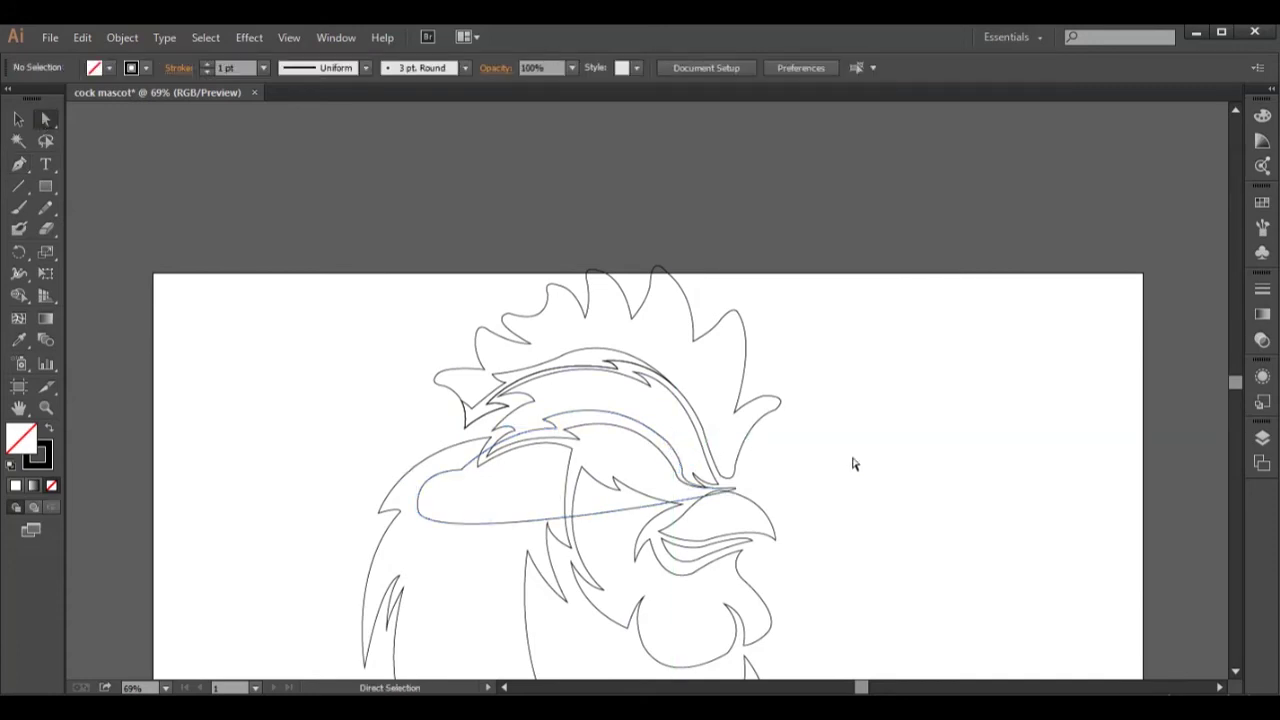
Delete the extra region below the feather band with Shape Builder
click(553, 452)
shift+click(445, 488)
click(18, 295)
drag(485, 523, 487, 524)
key(v)
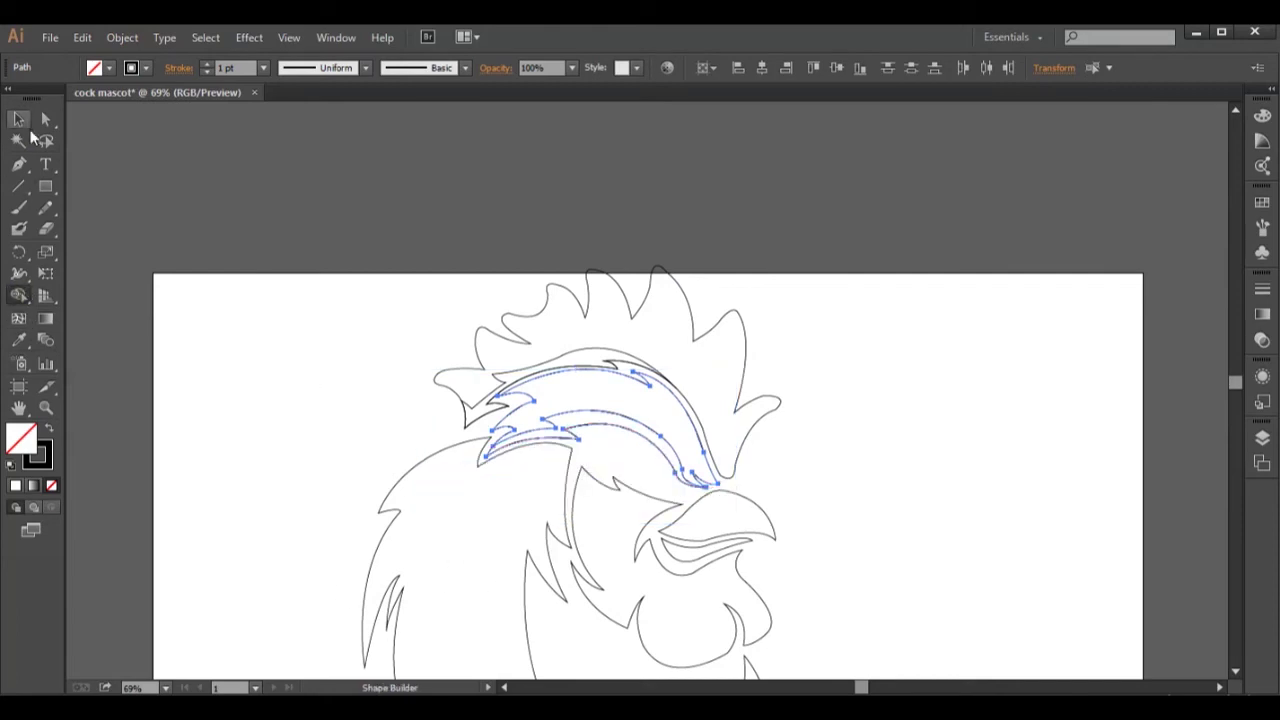
click(526, 403)
click(872, 480)
Draw a small nostril curve on the beak and merge it into the beak shape
key(p)
drag(714, 497, 715, 500)
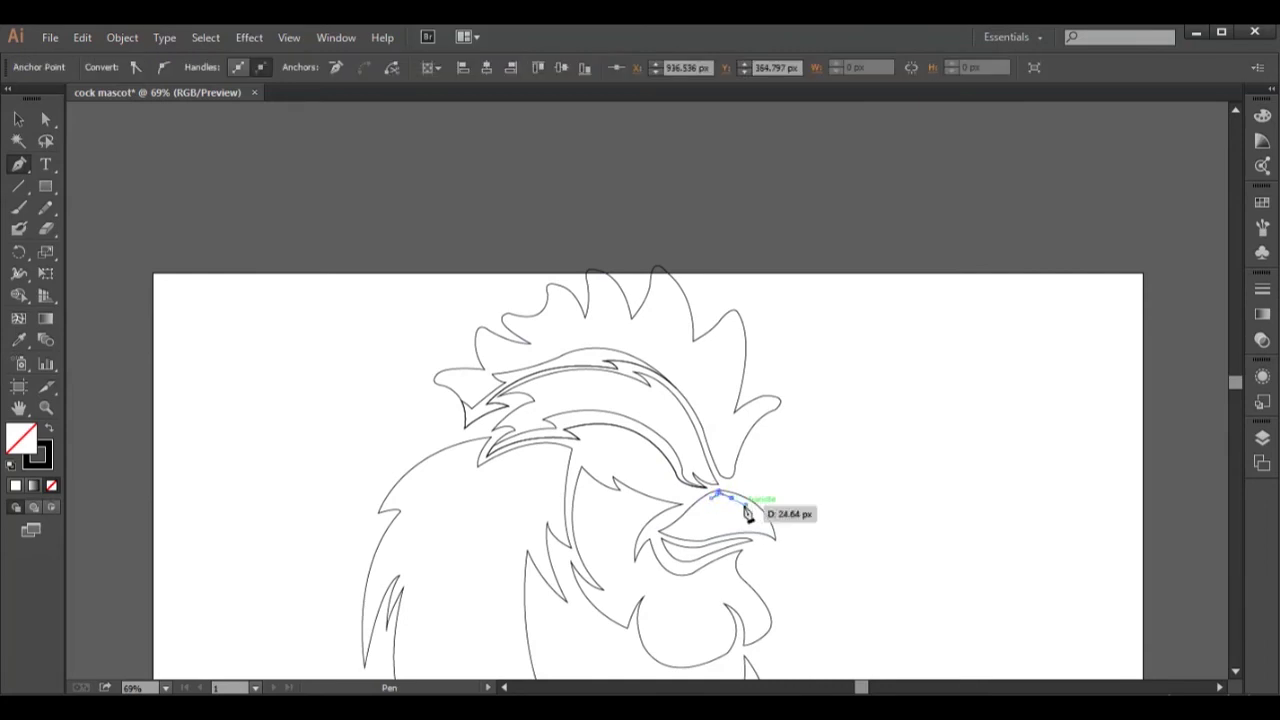
click(18, 295)
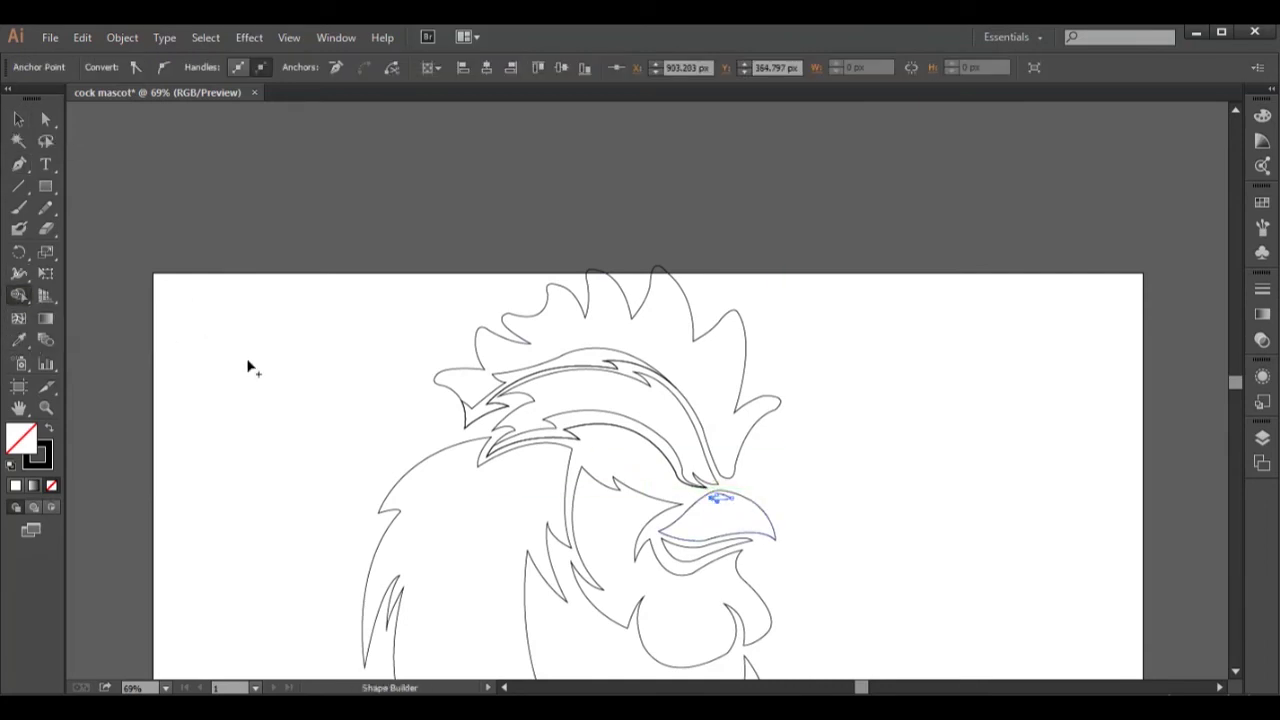
click(720, 500)
Start the teardrop eye outline with a curved anchor and a corner point
key(ctrl+shift+a)
key(p)
mouse_move(626, 449)
mouse_down()
mouse_move(660, 478)
mouse_move(623, 423)
mouse_move(626, 442)
mouse_up()
click(661, 473)
click(18, 119)
click(613, 476)
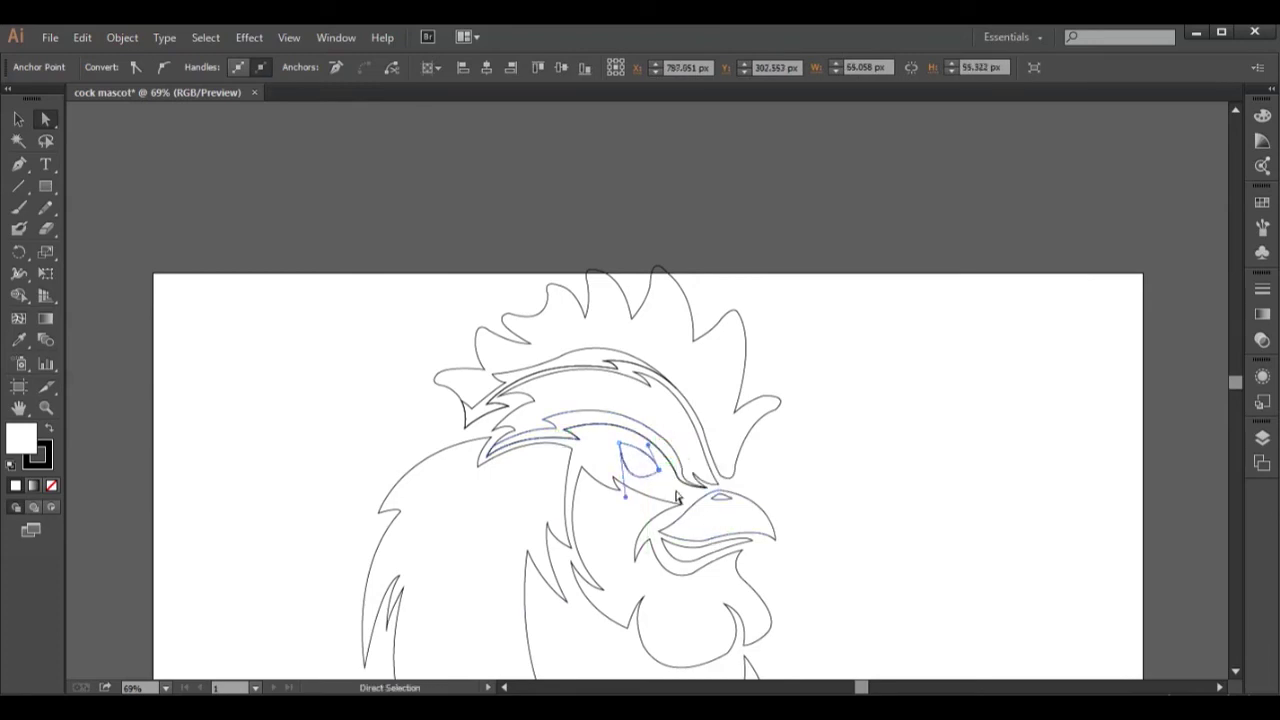
Nudge the eye shape and add a curved point on its upper edge
click(676, 497)
drag(629, 449, 634, 450)
key(v)
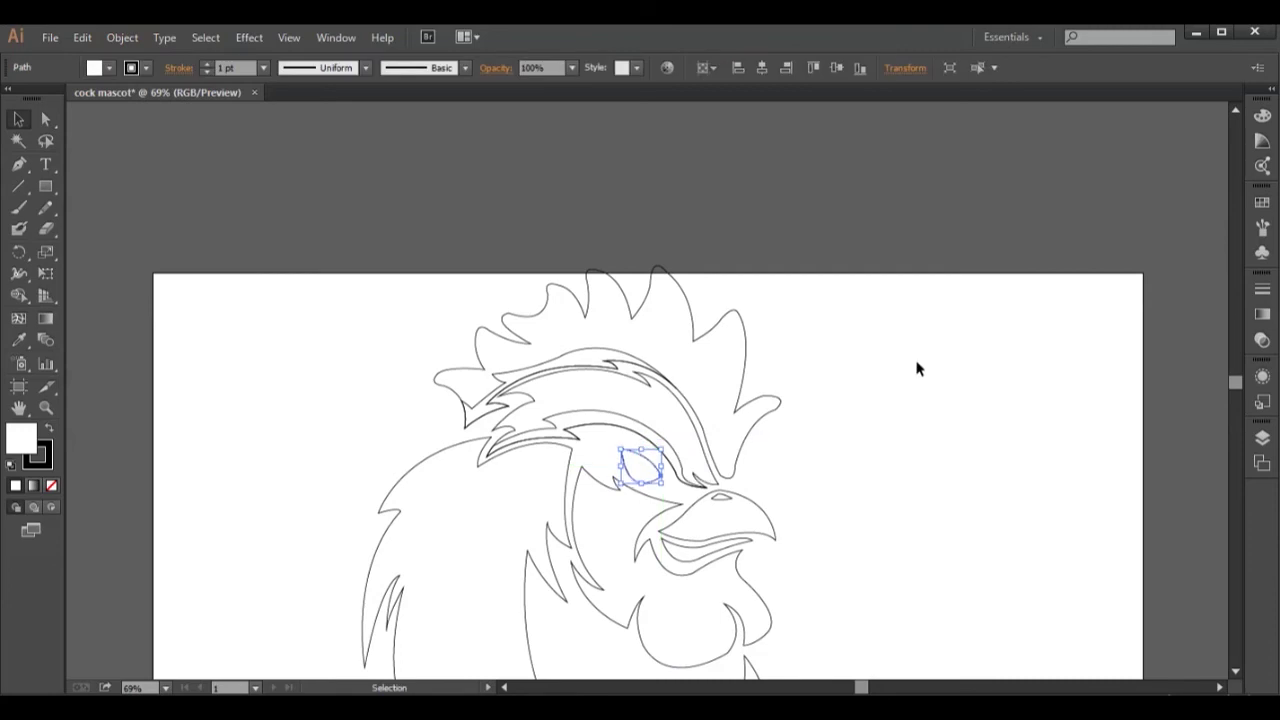
key(a)
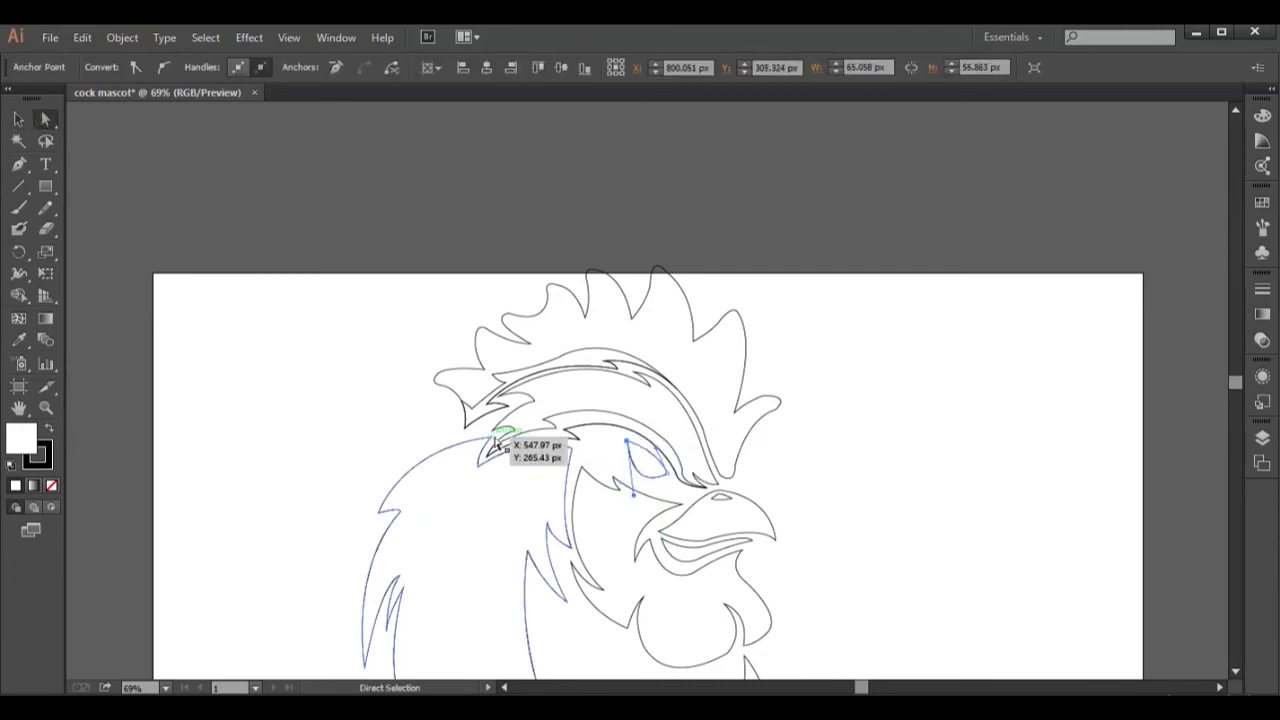
key(v)
key(ctrl+shift+a)
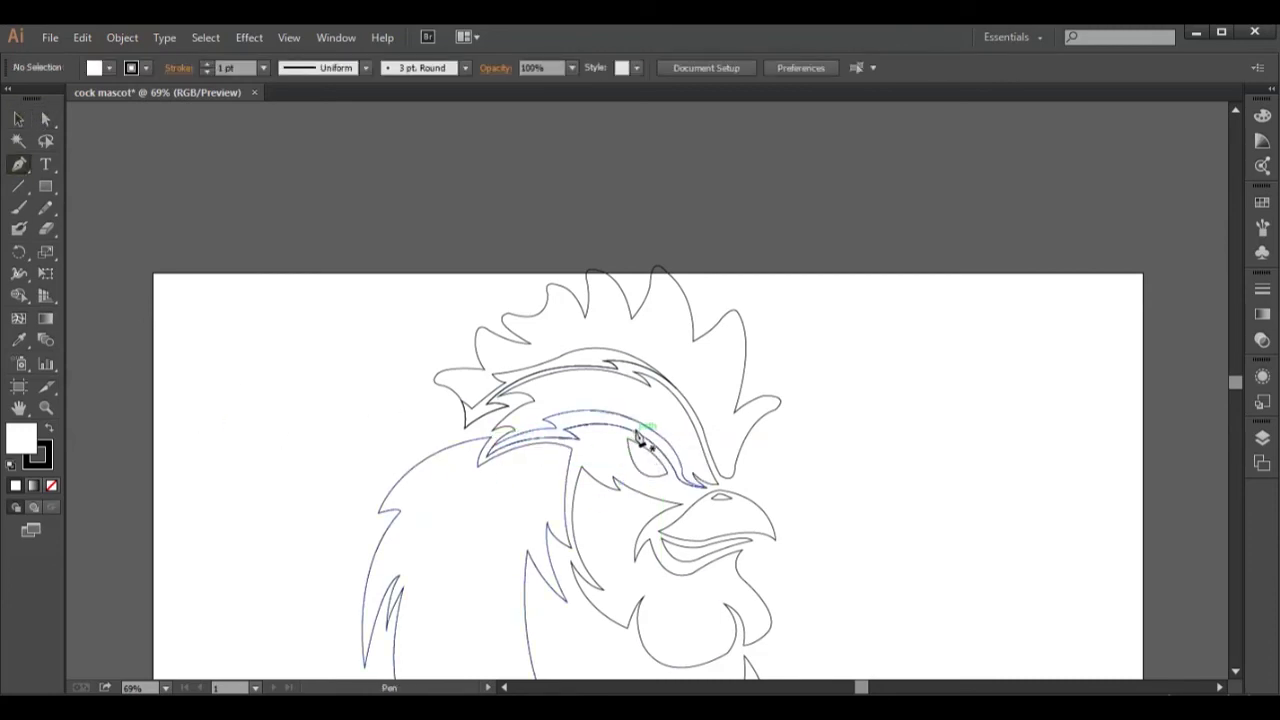
mouse_move(639, 452)
mouse_down()
mouse_move(642, 465)
mouse_move(667, 444)
mouse_move(641, 434)
mouse_up()
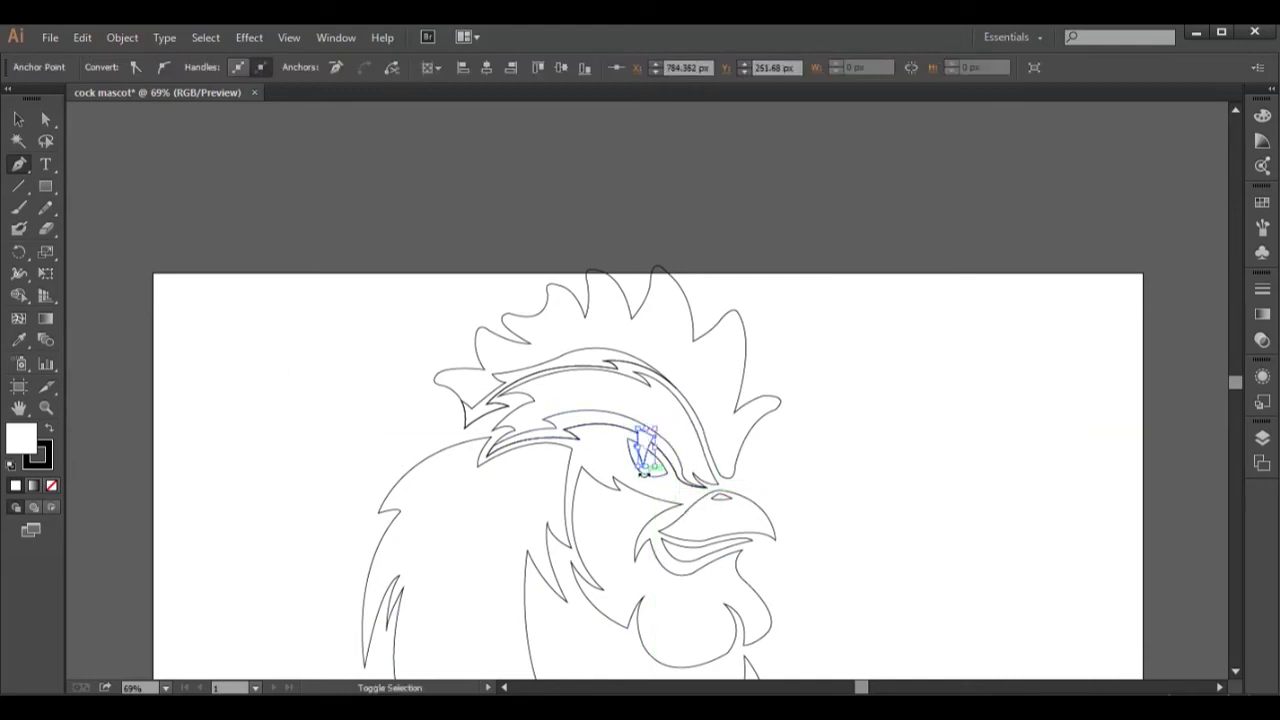
Draw a small ellipse for the pupil with the Ellipse Tool
key(shift+m)
click(71, 292)
click(45, 186)
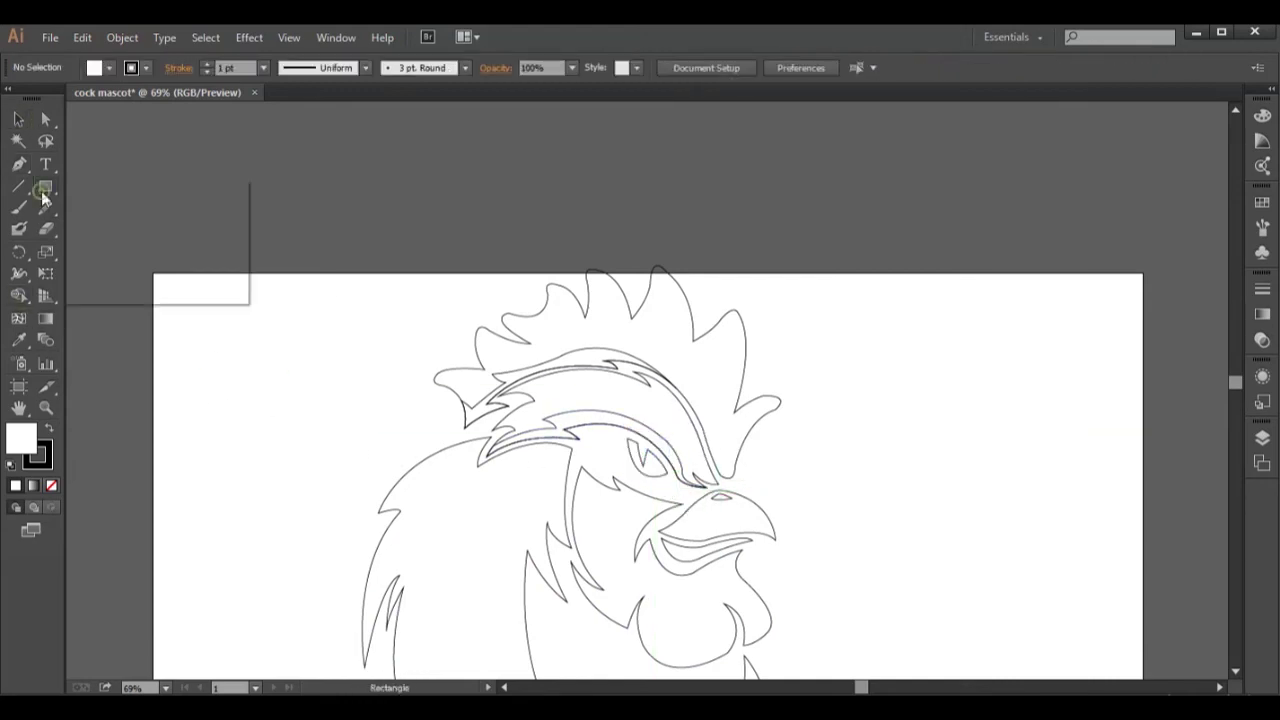
click(108, 228)
drag(264, 370, 643, 457)
key(v)
Zoom to 200% to check the pupil inside the eye, then zoom back out
click(165, 688)
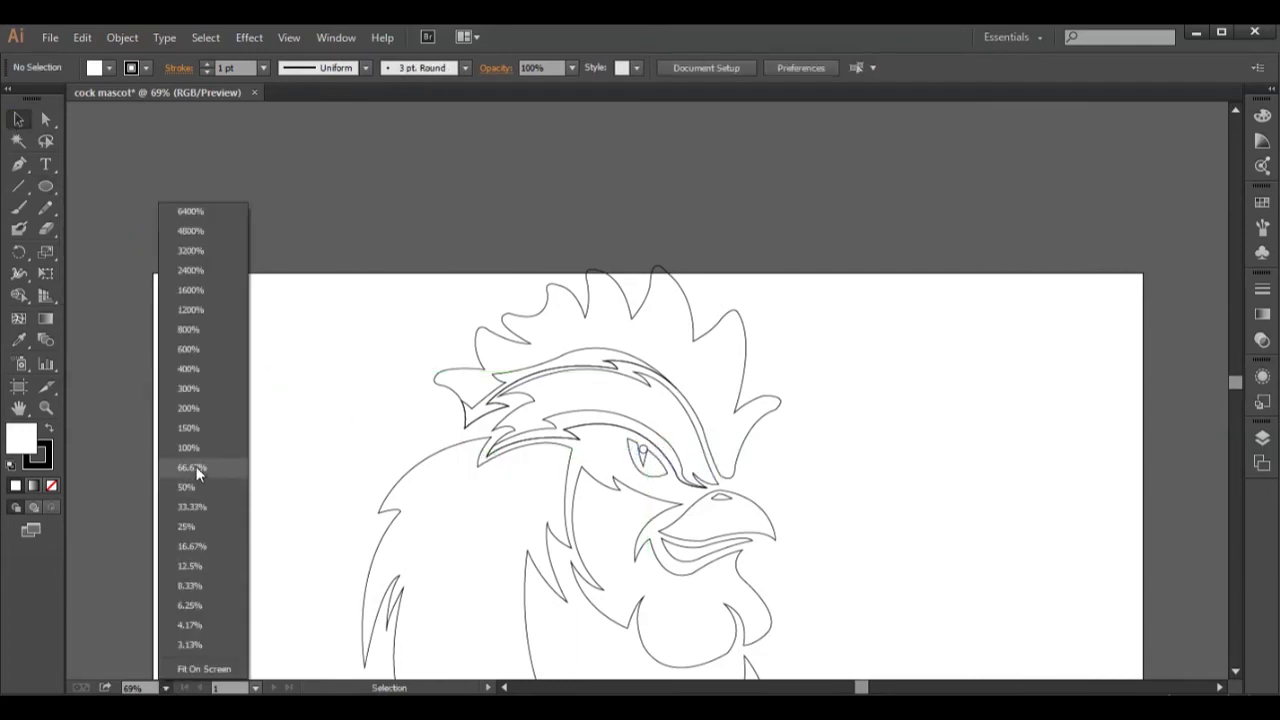
click(197, 471)
click(640, 566)
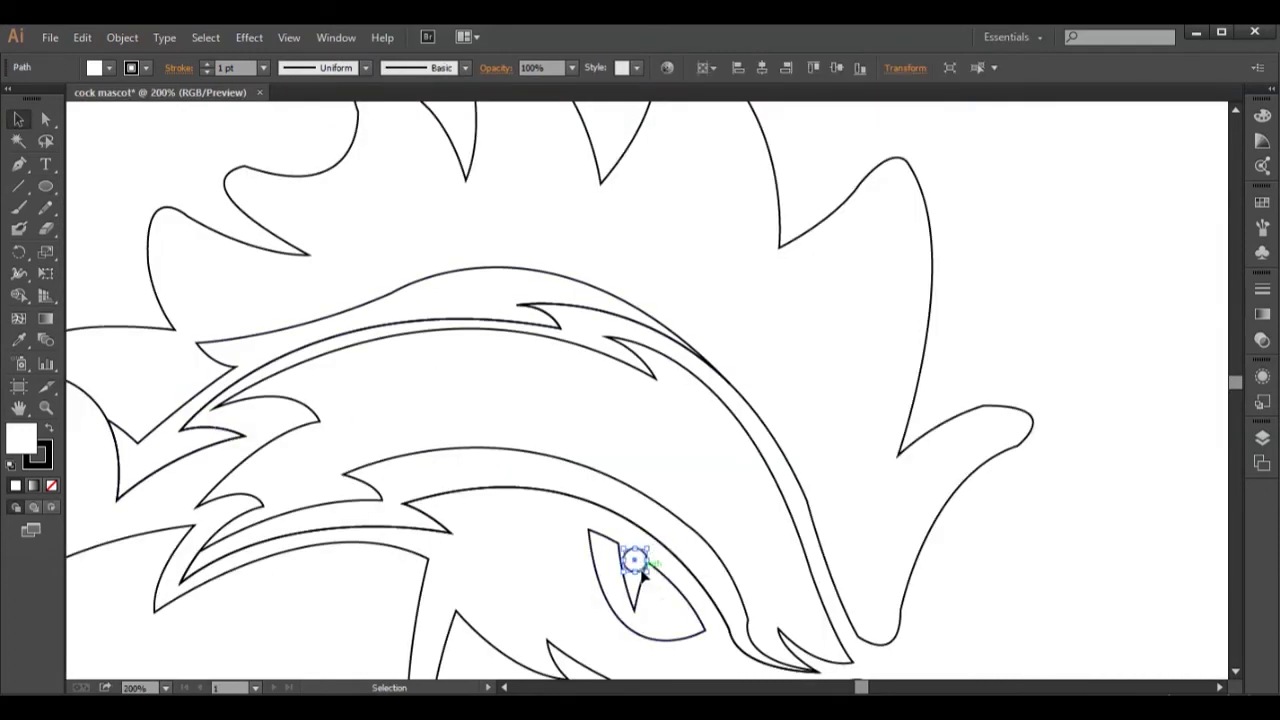
click(707, 582)
click(165, 688)
click(197, 362)
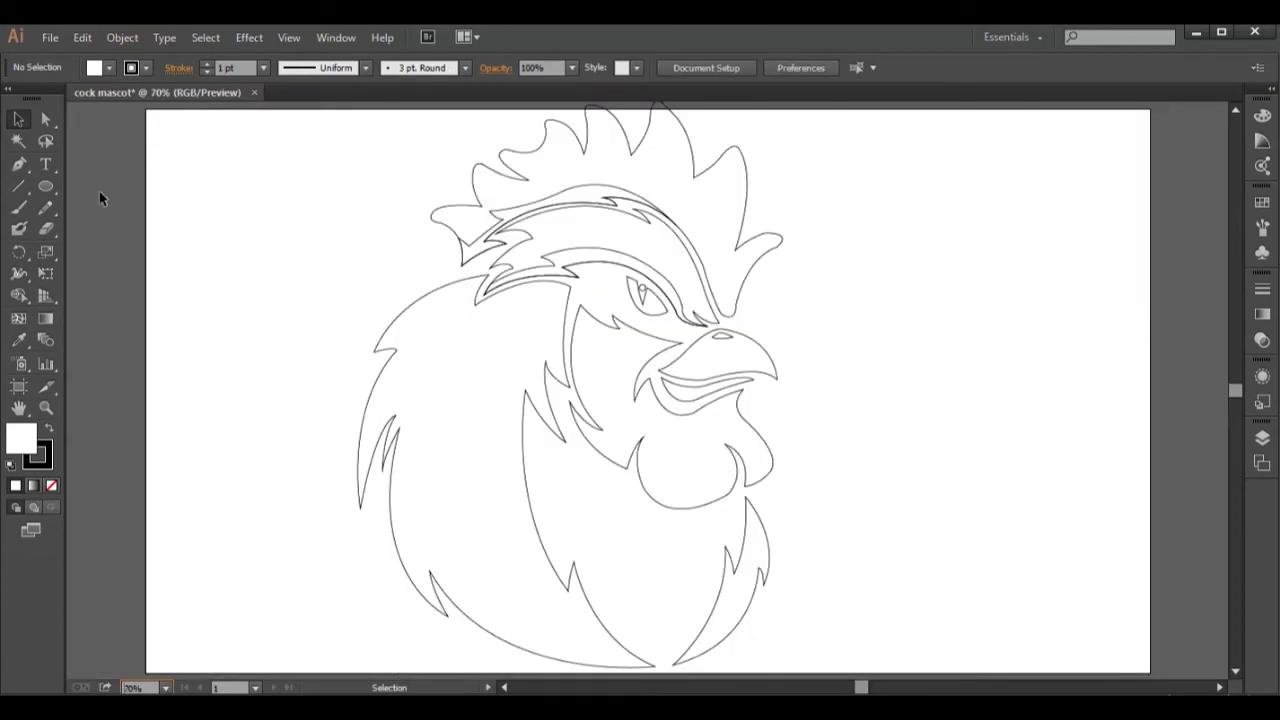
click(18, 164)
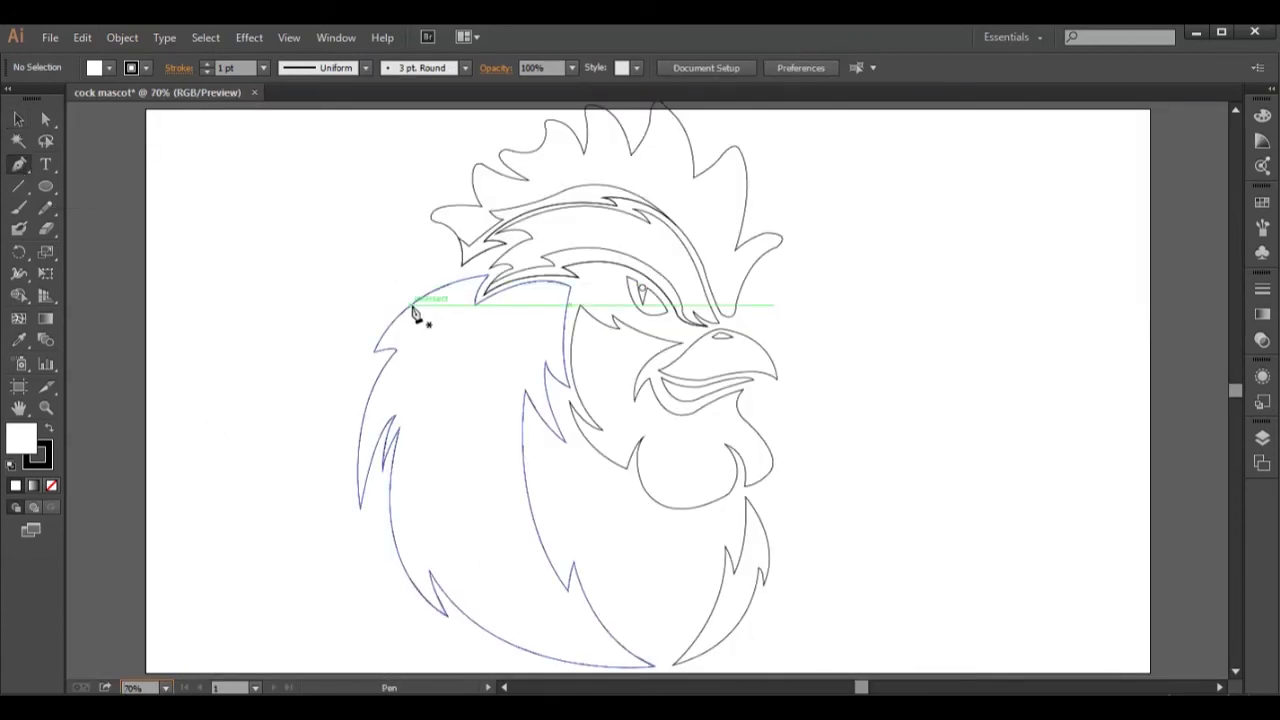
Start an unfilled path at the beak base, curving down behind the face to the neck
click(687, 345)
click(611, 320)
click(628, 335)
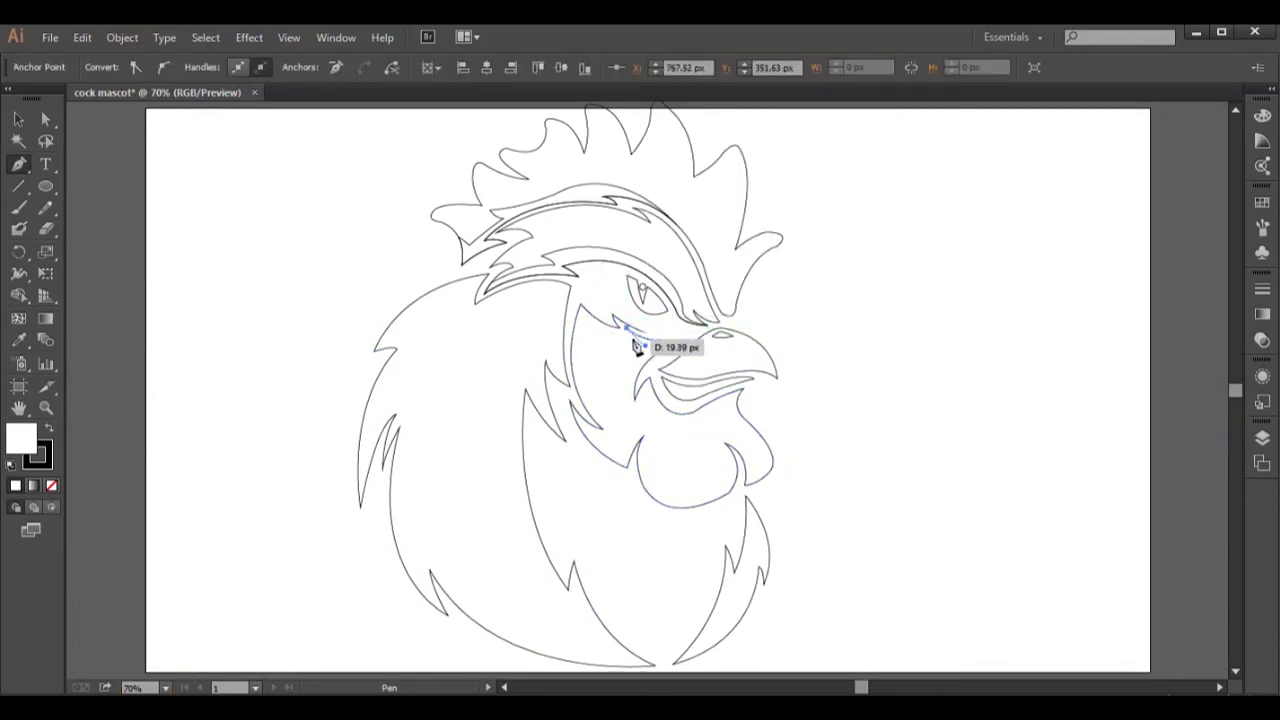
click(582, 317)
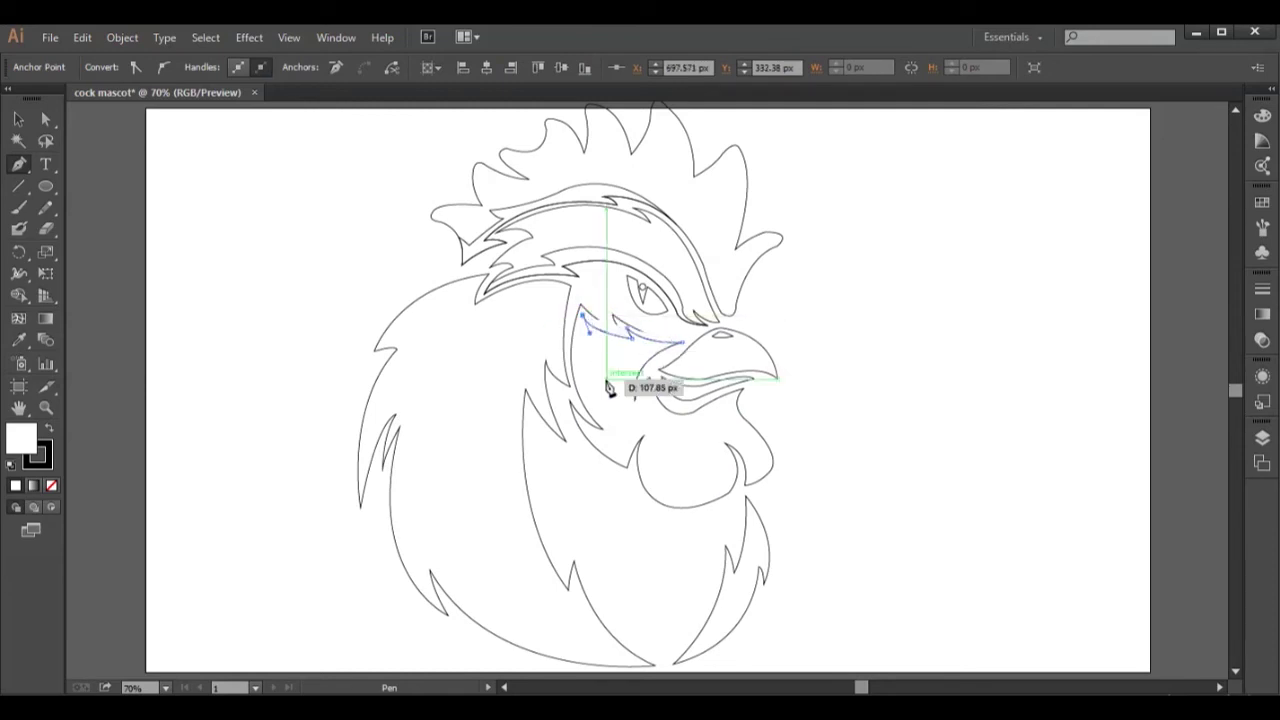
drag(616, 432, 658, 488)
click(51, 485)
mouse_move(616, 432)
mouse_down()
mouse_move(576, 440)
mouse_move(673, 430)
mouse_up()
Close the path around the region behind the face
drag(659, 486, 737, 500)
click(736, 482)
click(709, 532)
click(605, 507)
click(514, 457)
click(506, 362)
click(546, 312)
click(697, 335)
Delete the extra region outside the face with Shape Builder
ctrl+shift+click(772, 440)
key(shift+m)
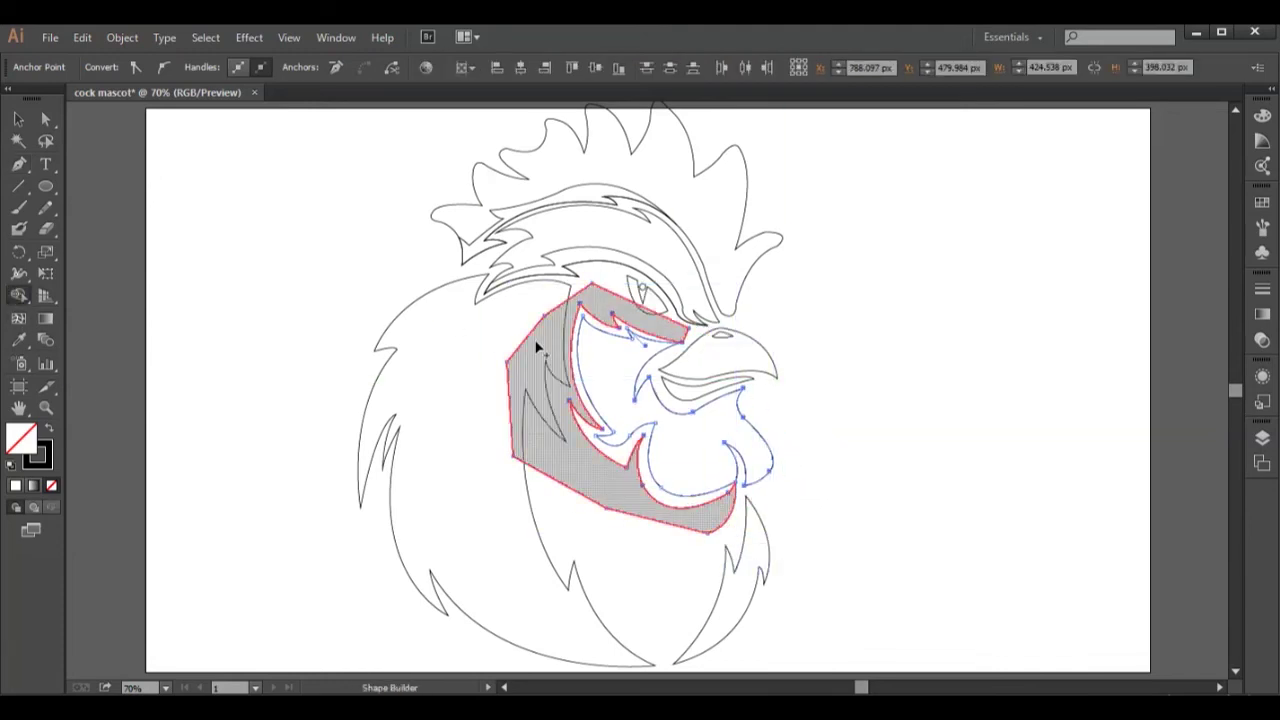
alt+click(537, 347)
Pen-draw a path down the left feathers' outline to their bottom
key(p)
click(406, 360)
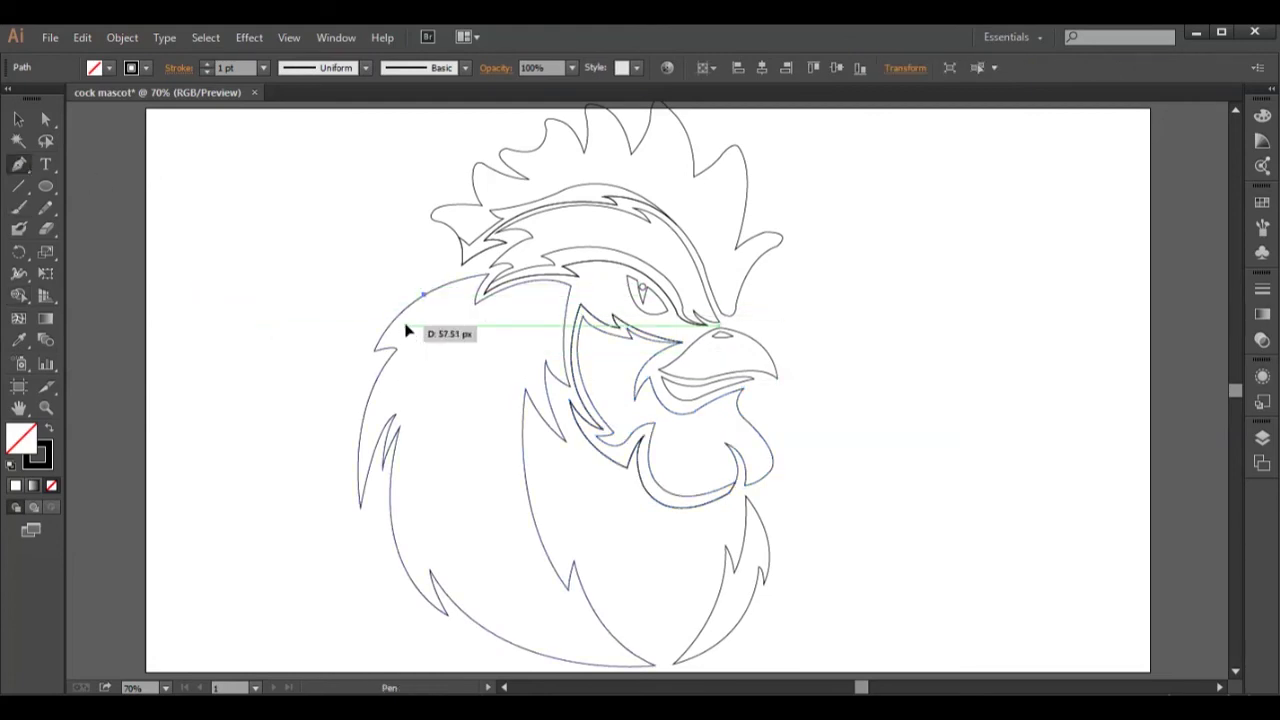
click(407, 325)
click(424, 326)
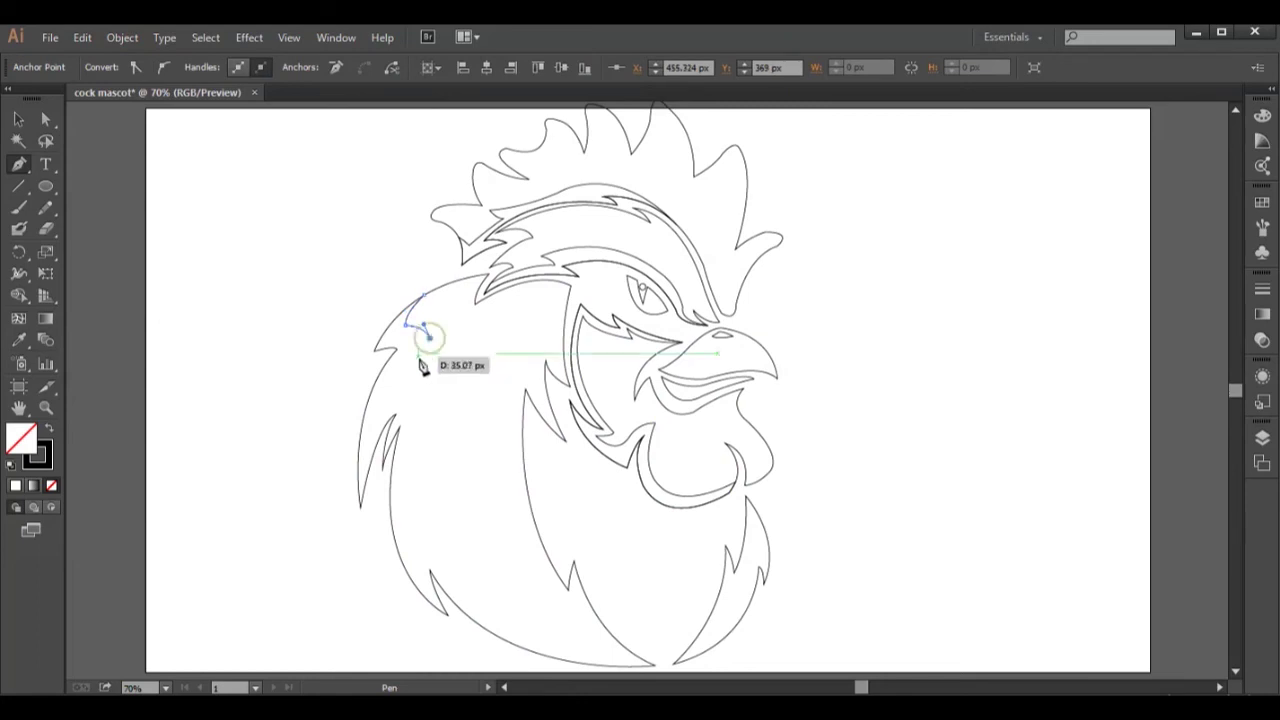
click(392, 388)
drag(407, 505, 415, 512)
click(493, 592)
drag(527, 388, 617, 327)
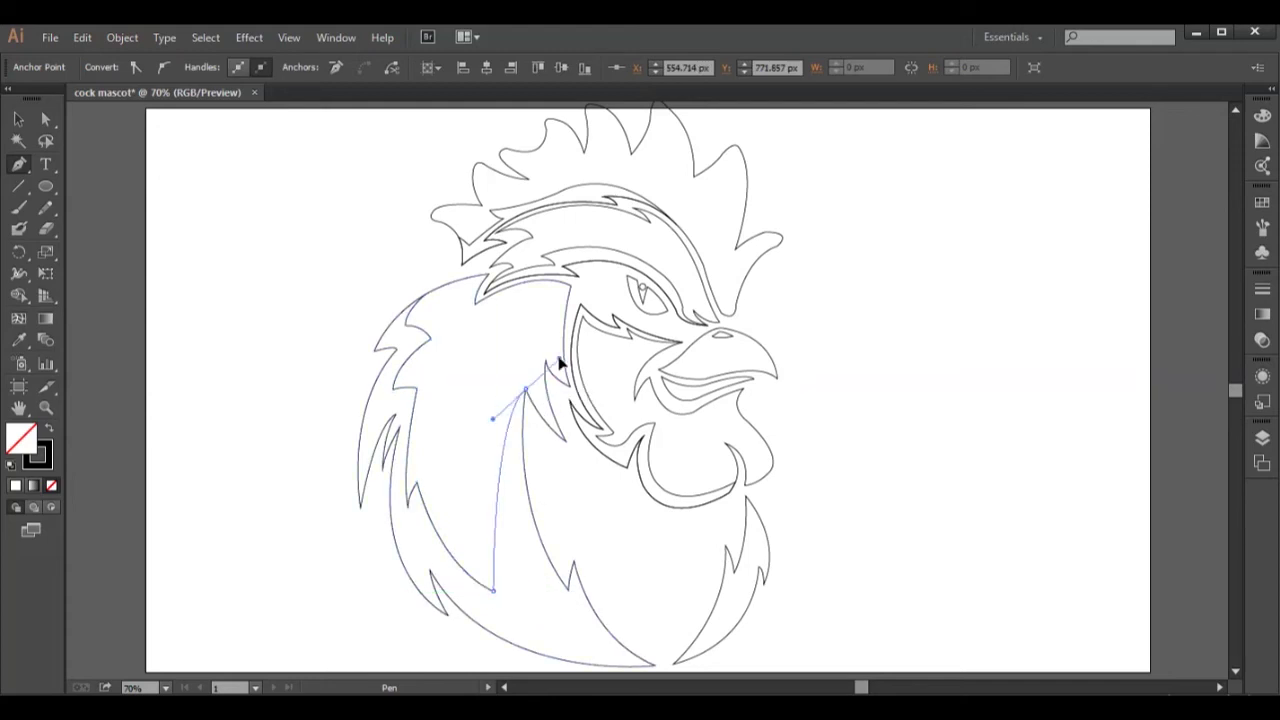
Close the feather path up around the face side and across the top
click(527, 388)
click(552, 460)
click(596, 468)
click(628, 405)
click(597, 250)
click(455, 233)
click(422, 293)
Merge the new feather region with the left feathers using Shape Builder
key(shift+m)
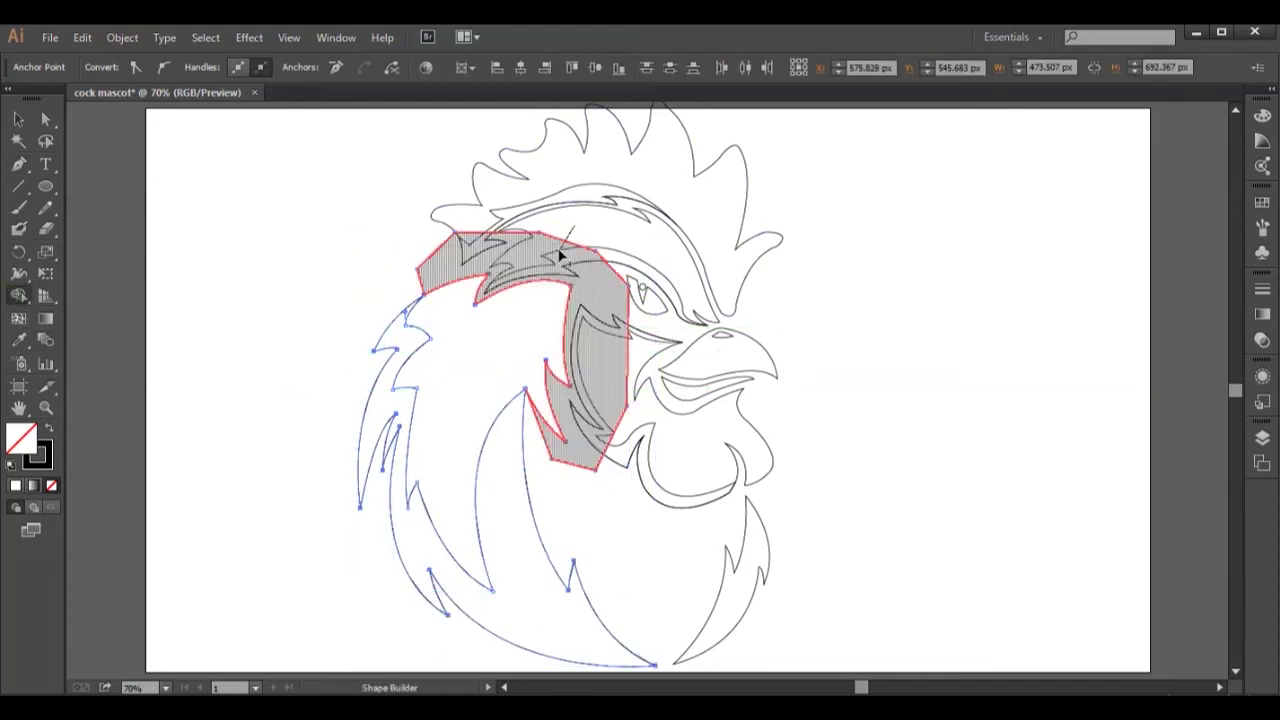
drag(450, 430, 563, 251)
key(v)
click(291, 284)
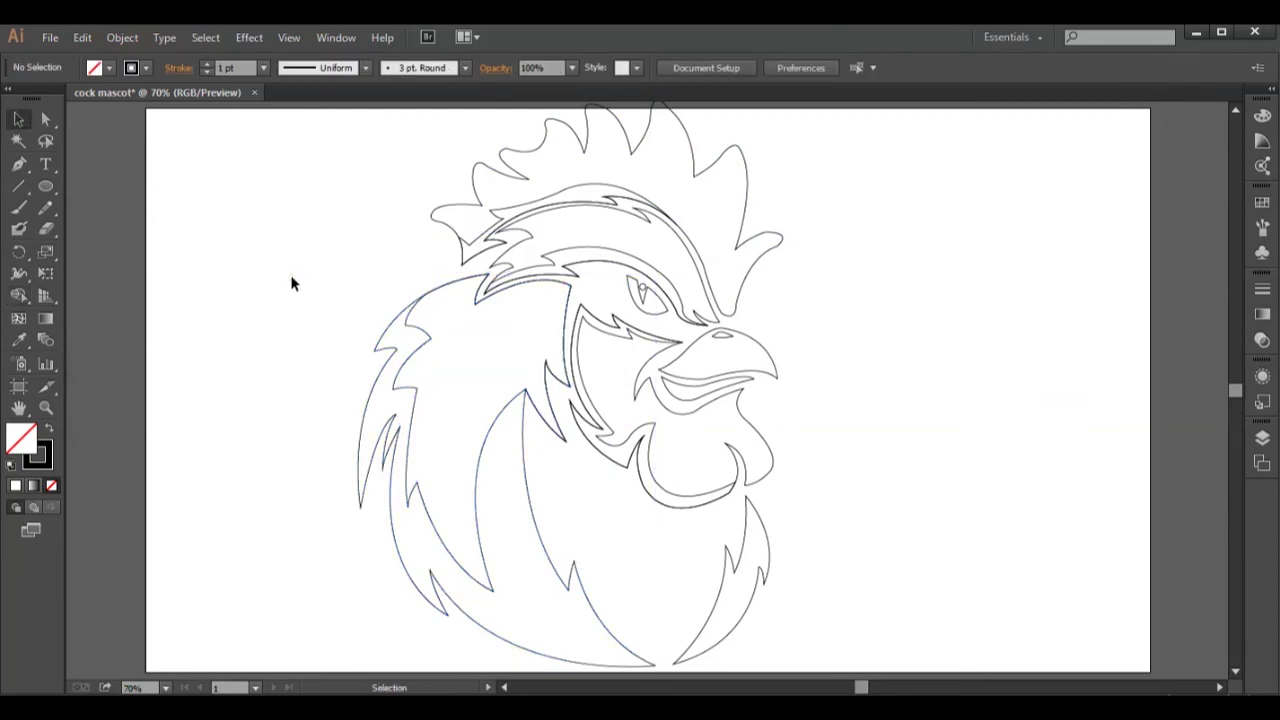
Draw a pointed tip at the chin and merge it into the wattle outline with Shape Builder
key(p)
click(740, 476)
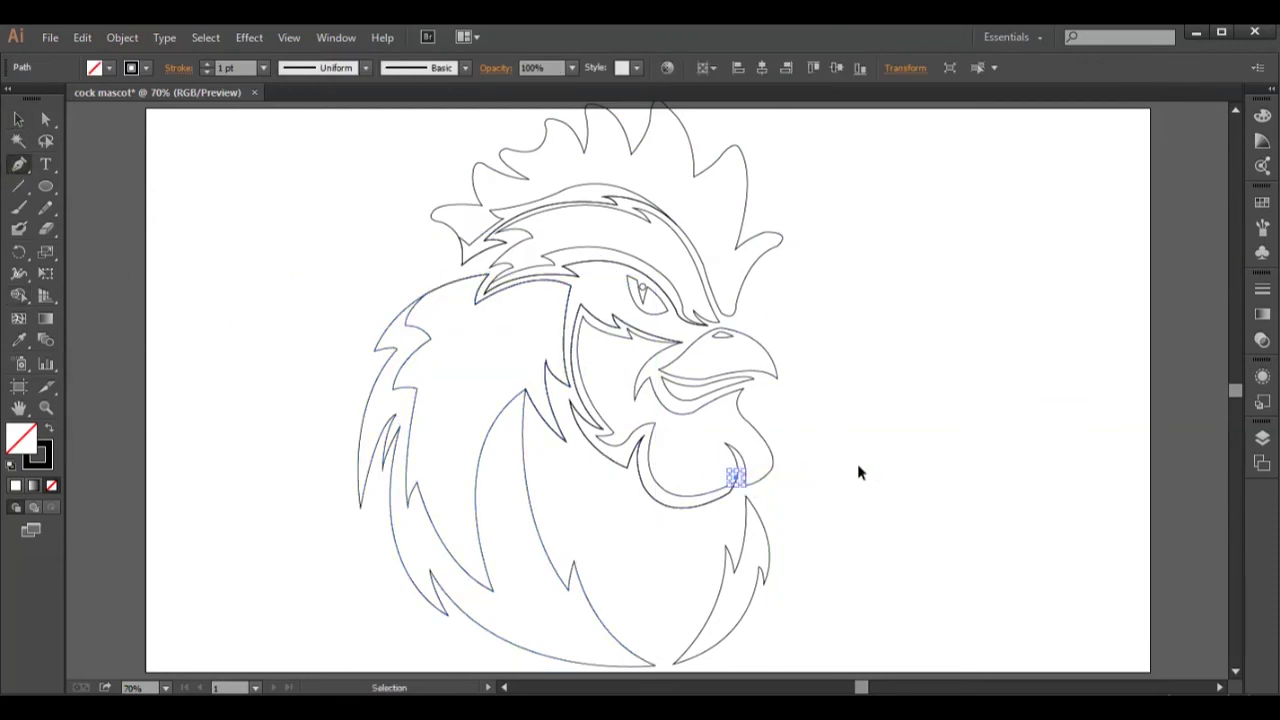
click(782, 444)
click(797, 494)
click(728, 510)
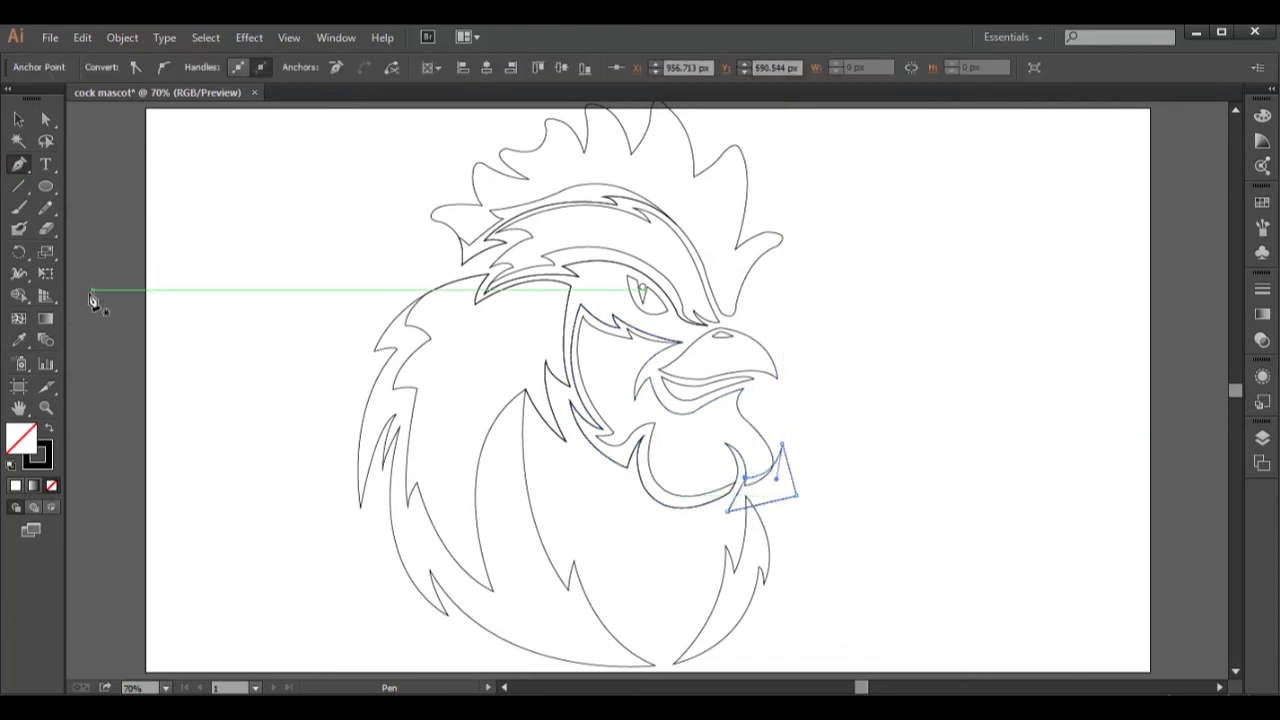
key(shift+m)
click(778, 482)
key(v)
click(216, 311)
Draw a lip shape under the beak and merge it into the beak outline
key(p)
click(660, 367)
click(717, 364)
click(776, 376)
click(663, 400)
click(660, 367)
key(v)
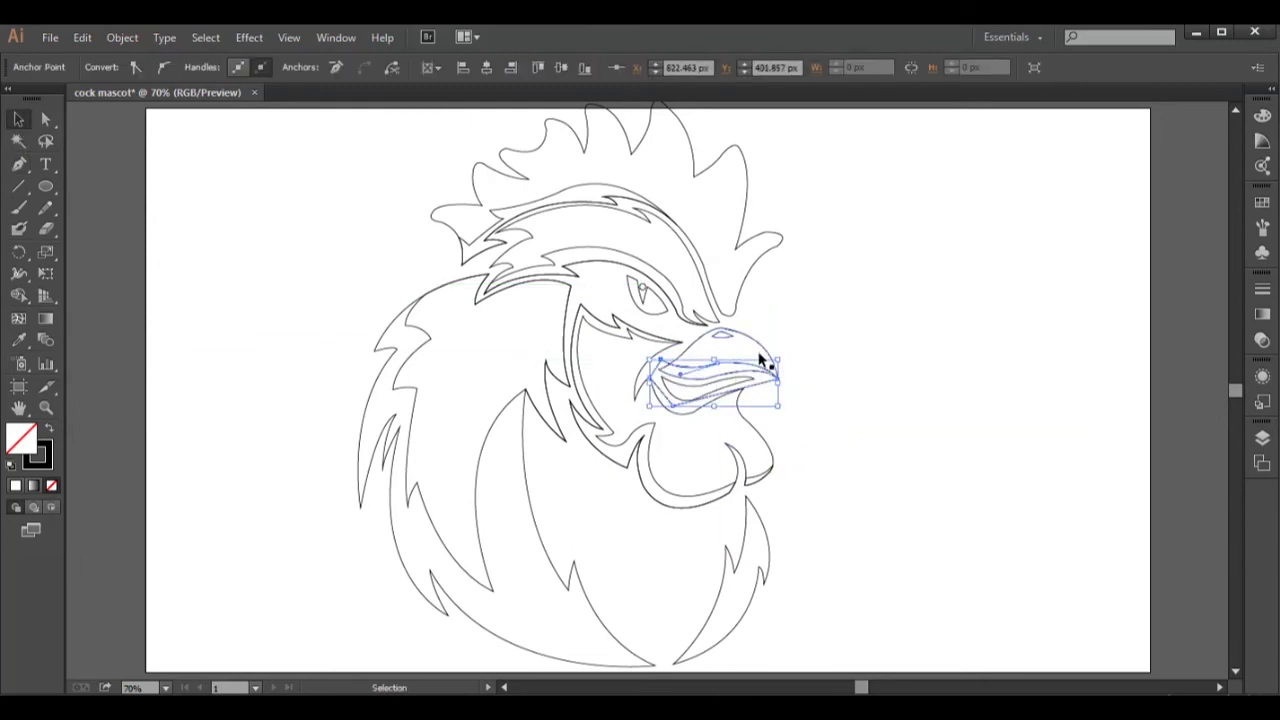
key(shift+m)
drag(654, 403, 686, 386)
key(v)
click(273, 245)
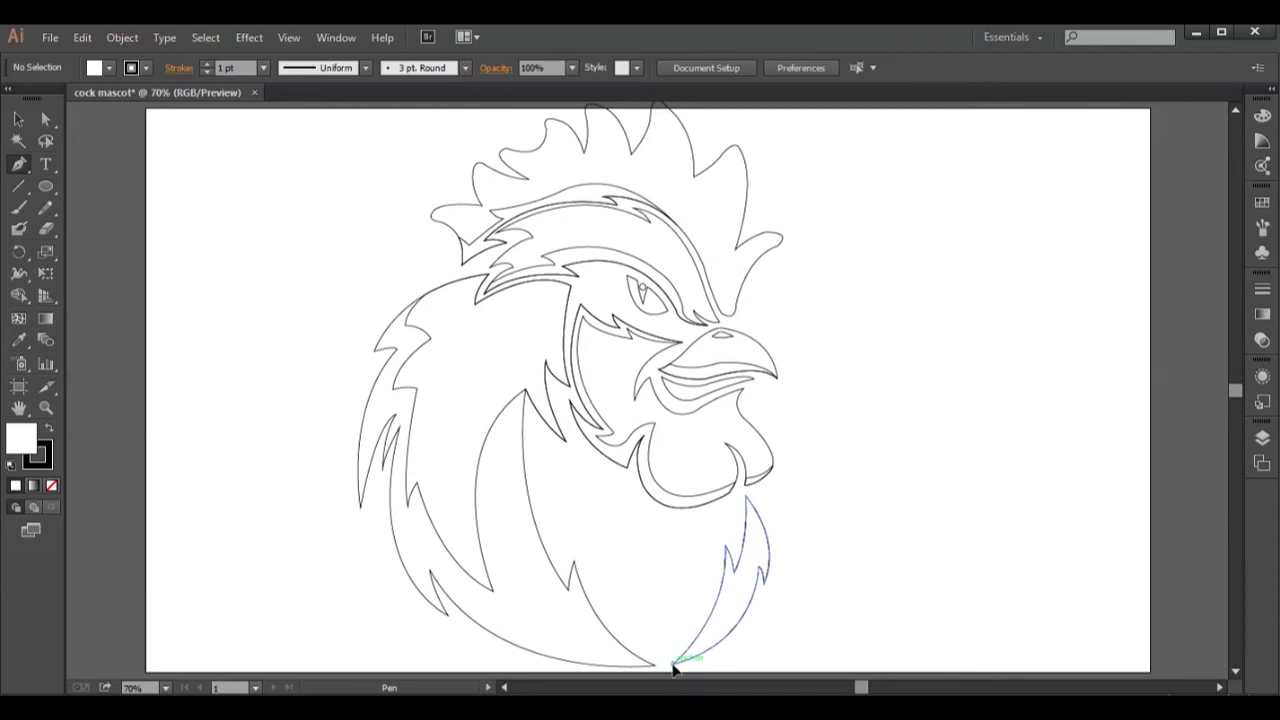
Add a curved shape at the lower right feathers, merge it in, then review the whole artwork
drag(728, 548, 686, 638)
click(672, 560)
drag(700, 600, 763, 543)
key(v)
click(806, 477)
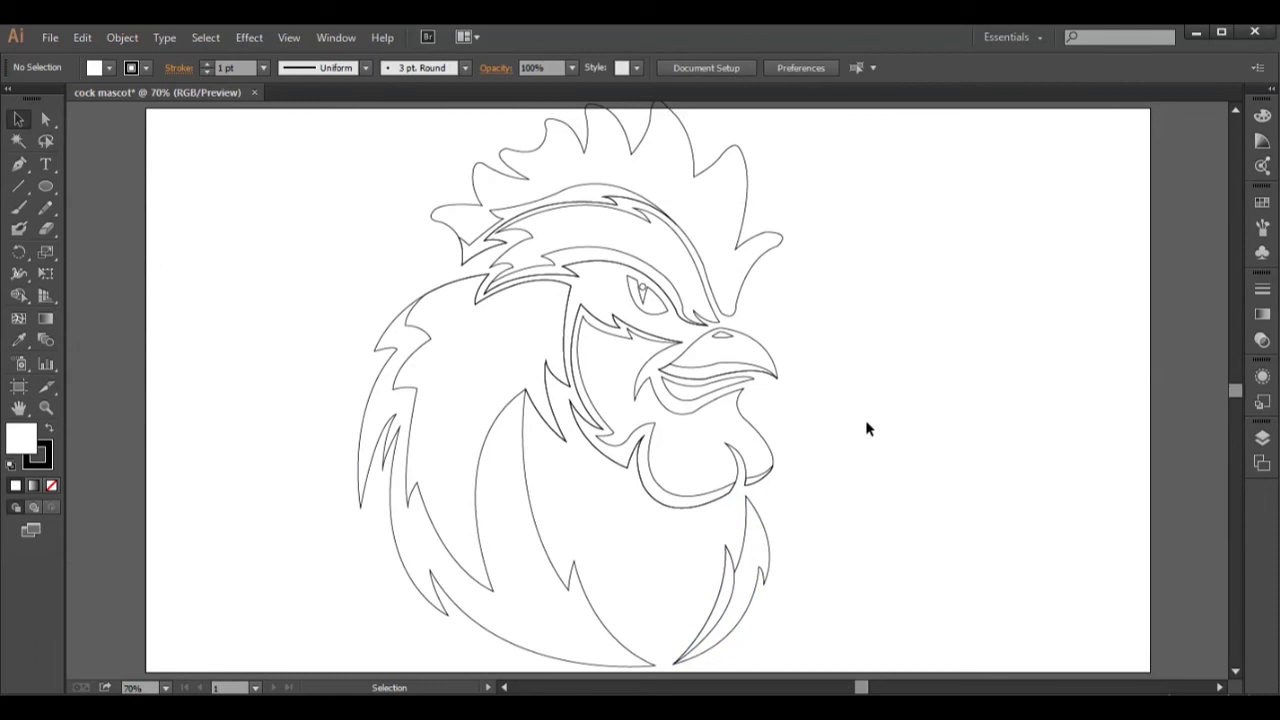
key(ctrl+a)
click(849, 343)
key(ctrl+a)
click(893, 318)
Start the outer outline at the bottom tip and trace it up the right feathers to the beak tip
key(p)
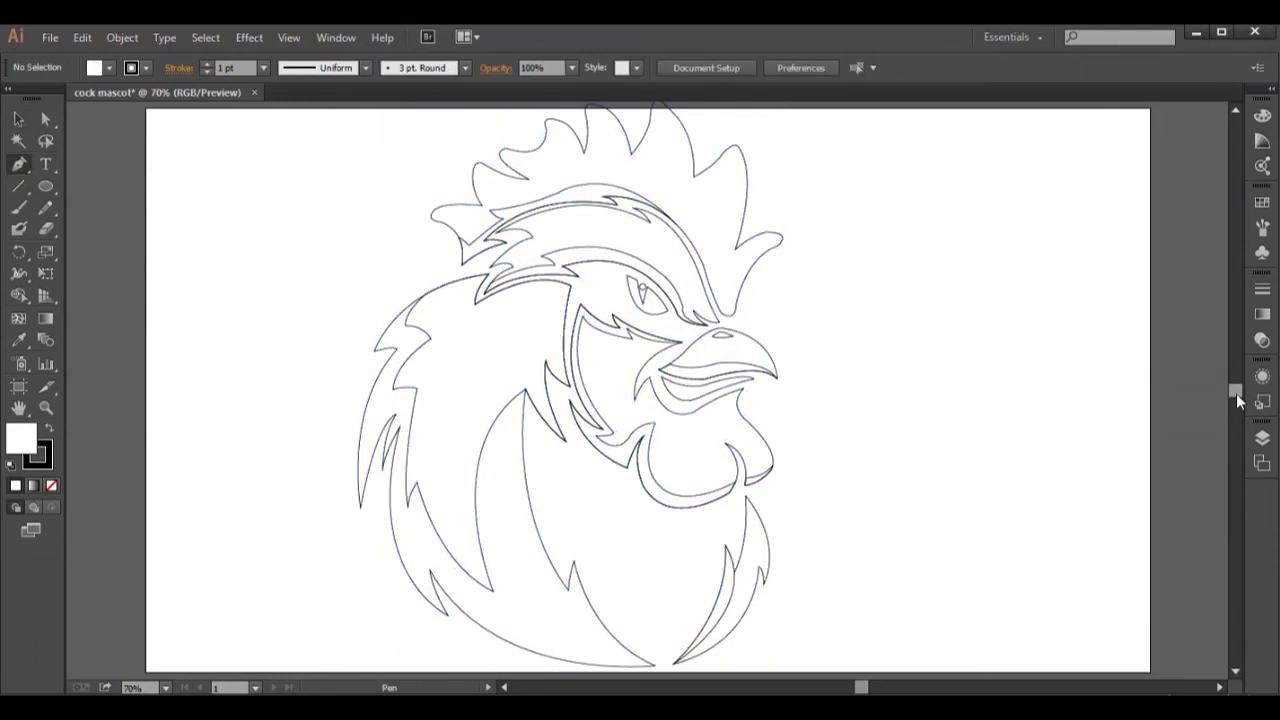
scroll(1236, 400, down, 2)
click(668, 603)
mouse_move(756, 590)
mouse_down()
mouse_move(758, 530)
mouse_move(770, 556)
mouse_up()
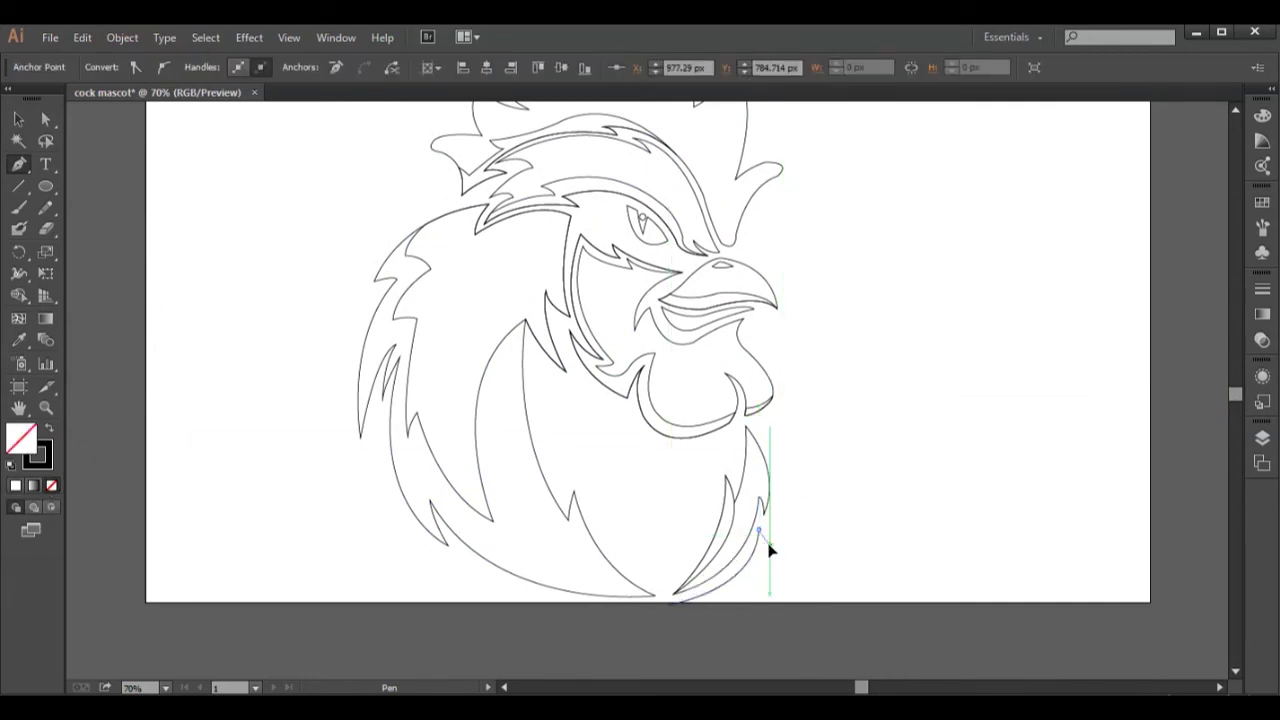
drag(769, 426, 748, 381)
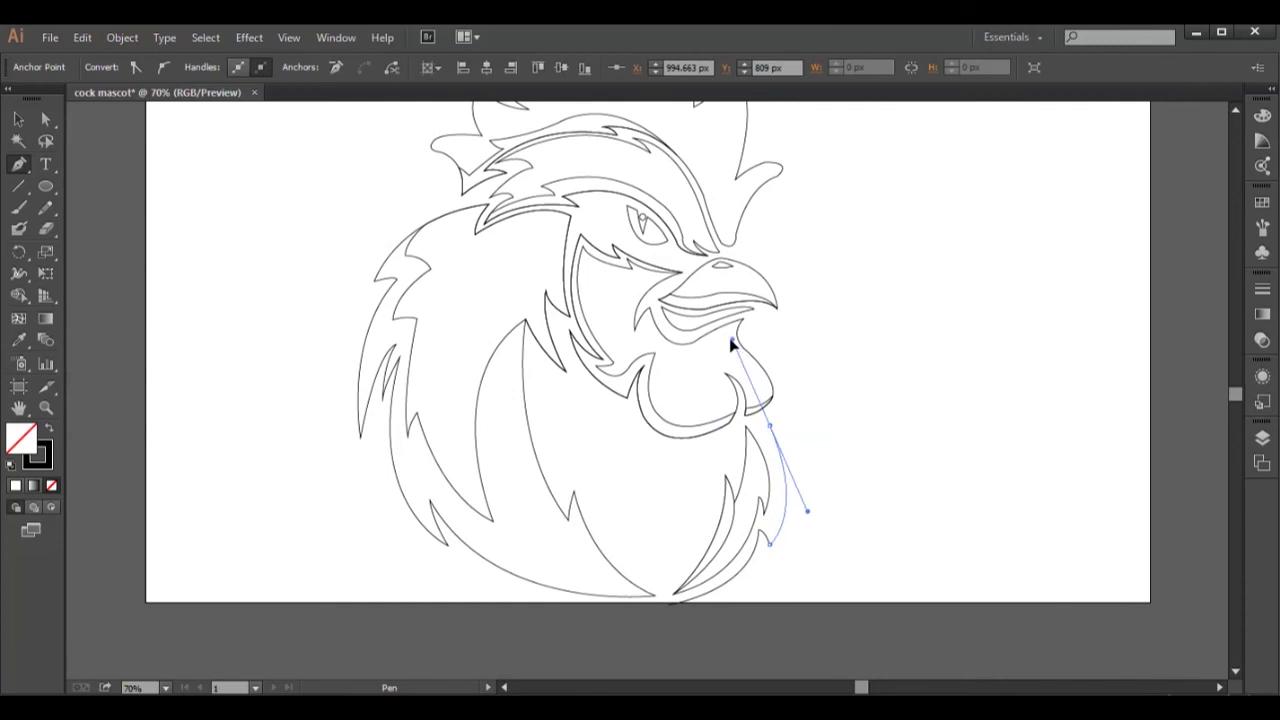
mouse_move(766, 428)
mouse_down()
mouse_move(726, 351)
mouse_move(823, 426)
mouse_up()
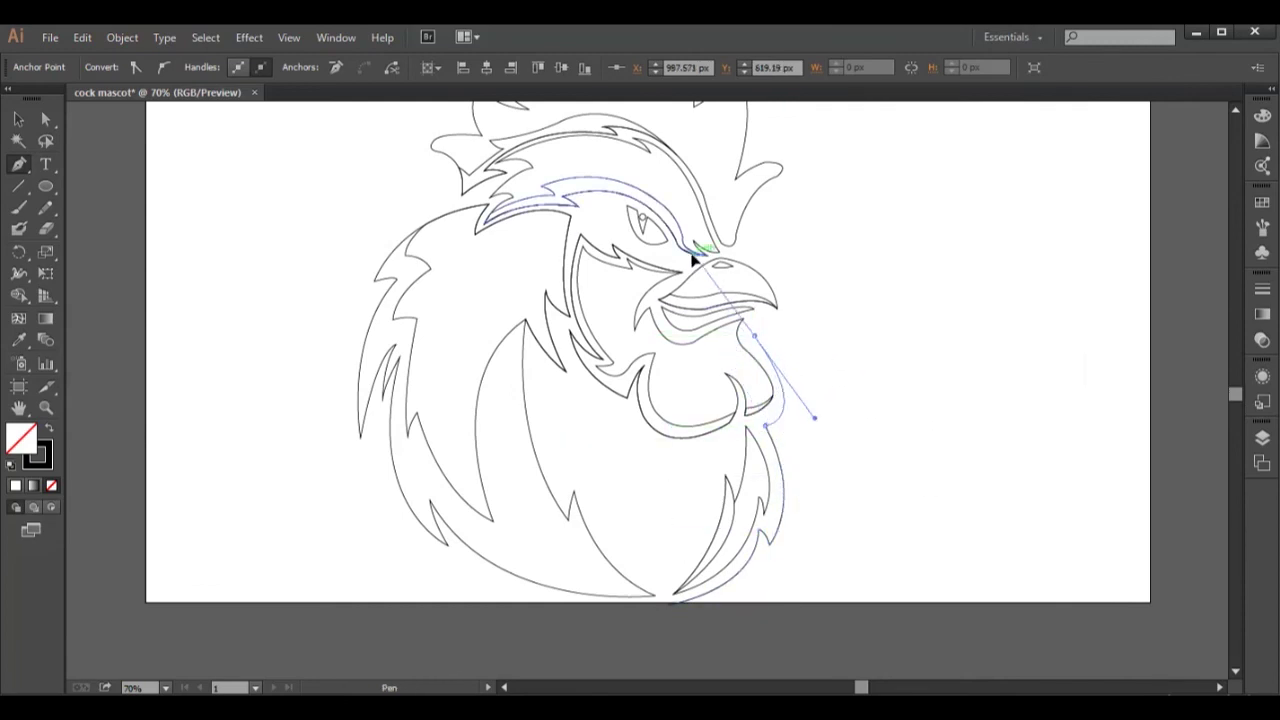
click(754, 337)
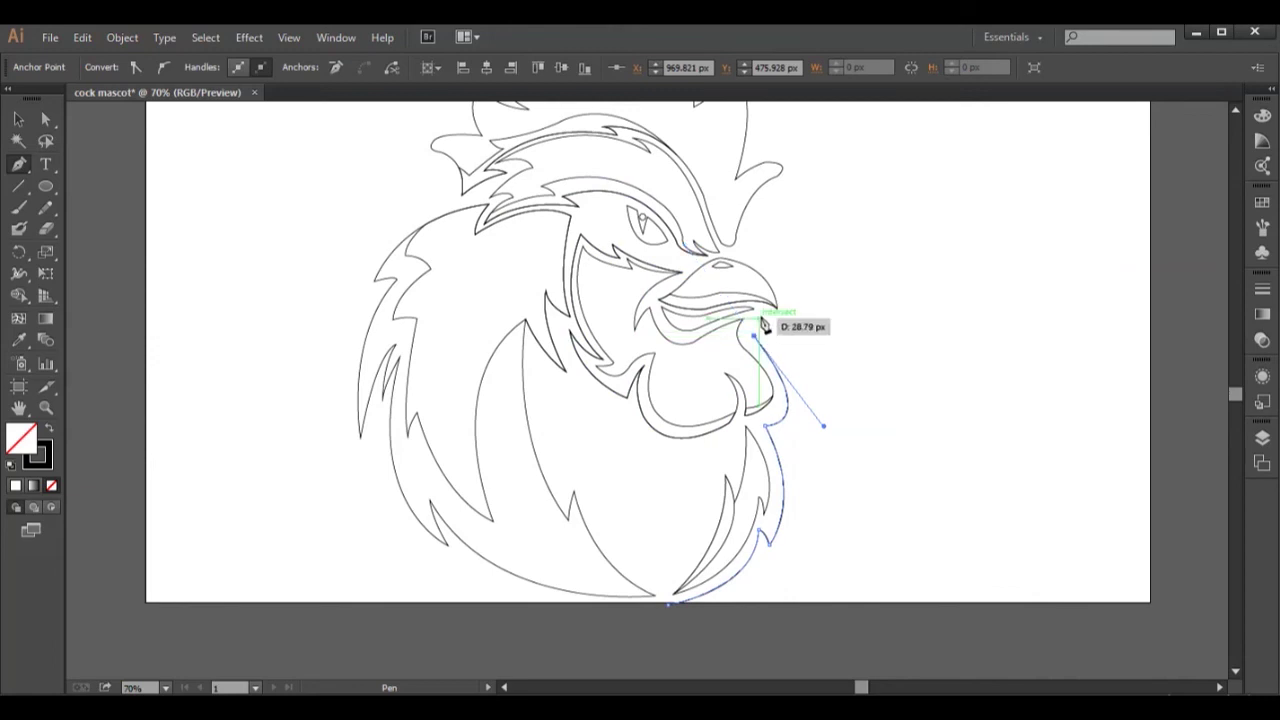
click(763, 317)
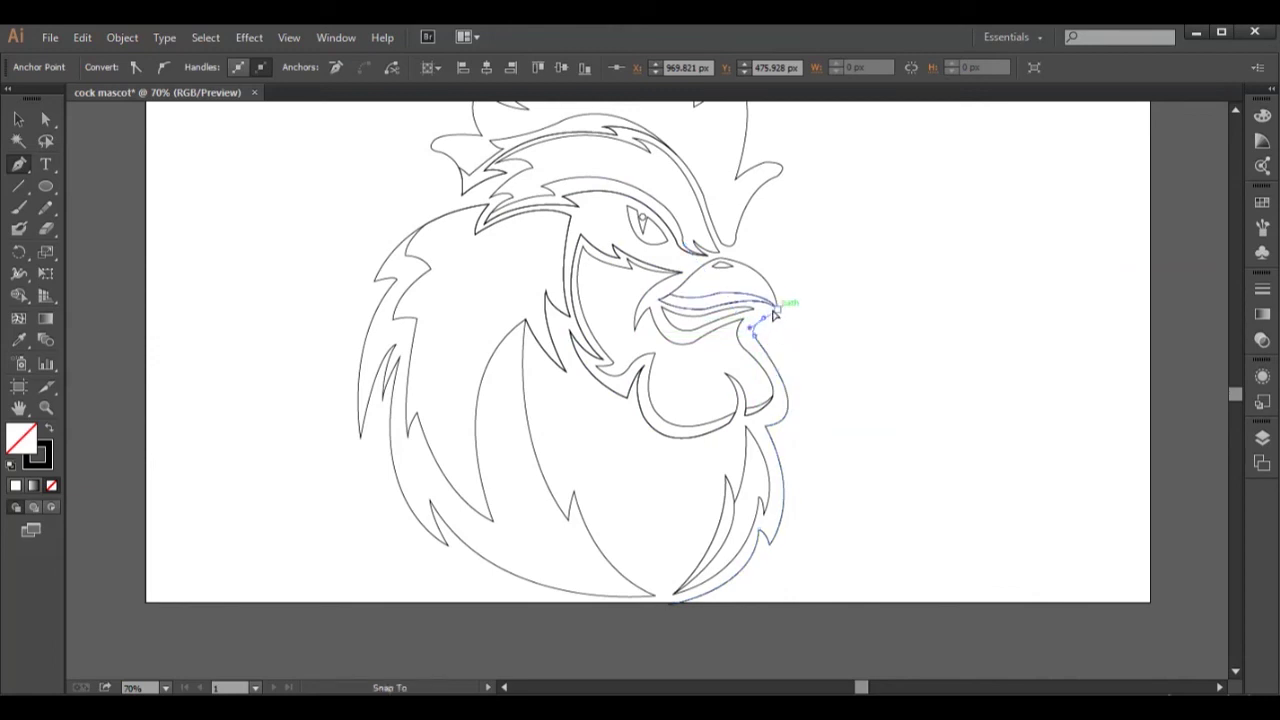
click(776, 320)
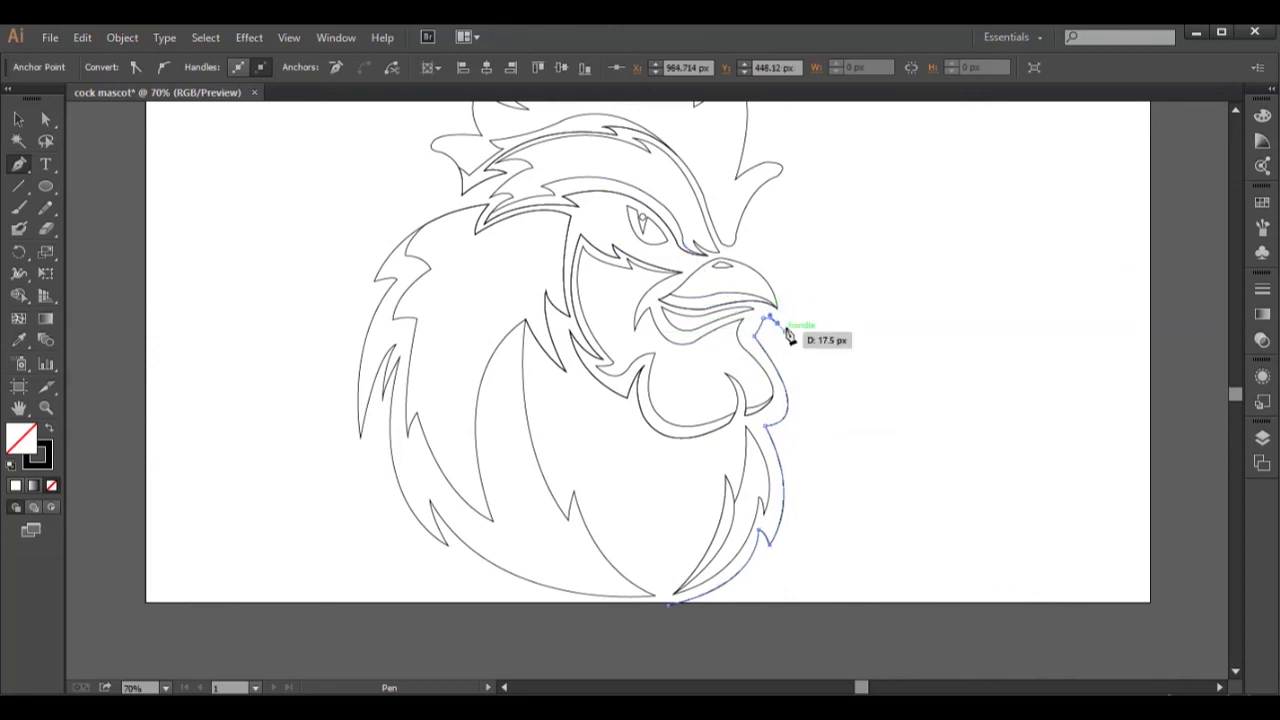
mouse_move(740, 248)
mouse_down()
mouse_move(680, 212)
mouse_move(744, 212)
mouse_move(795, 177)
mouse_up()
Continue the outer outline over the beak top and comb, then down the left feathers
scroll(1145, 345, up, 2)
drag(759, 273, 705, 277)
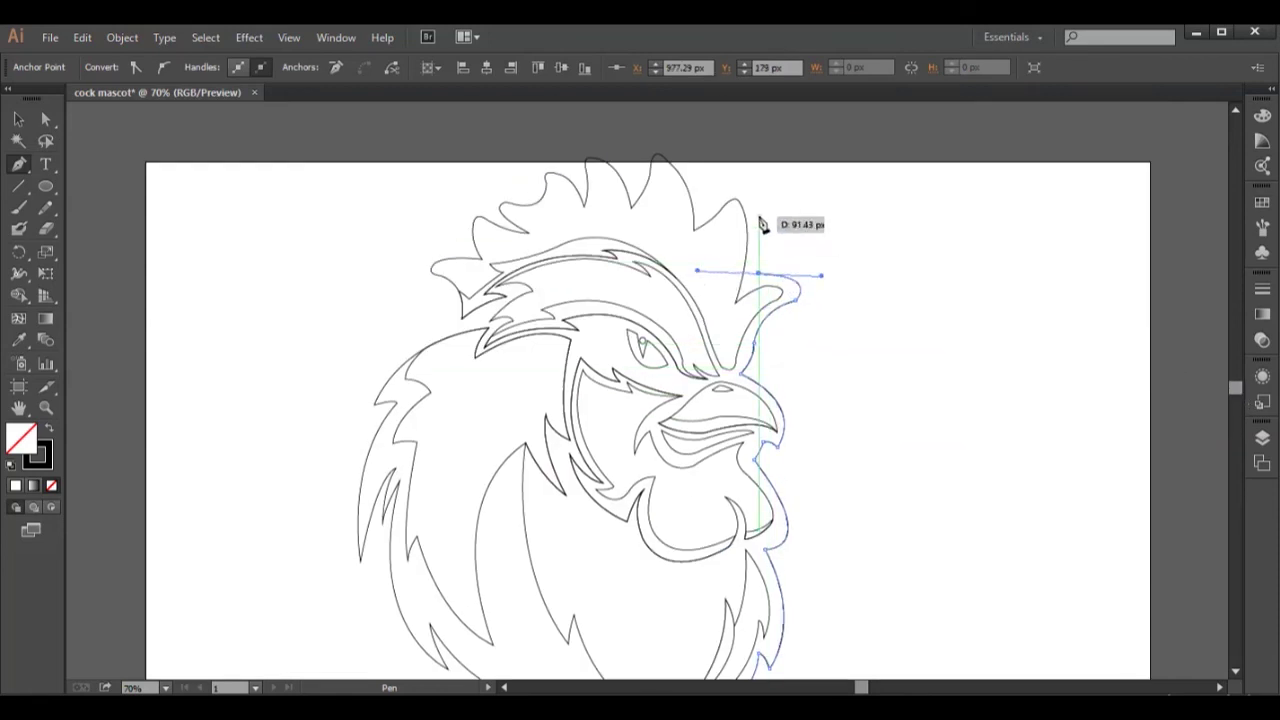
mouse_move(724, 190)
mouse_down()
mouse_move(691, 230)
mouse_move(714, 205)
mouse_up()
scroll(714, 206, up, 2)
mouse_move(640, 296)
mouse_down()
mouse_move(614, 348)
mouse_move(636, 322)
mouse_up()
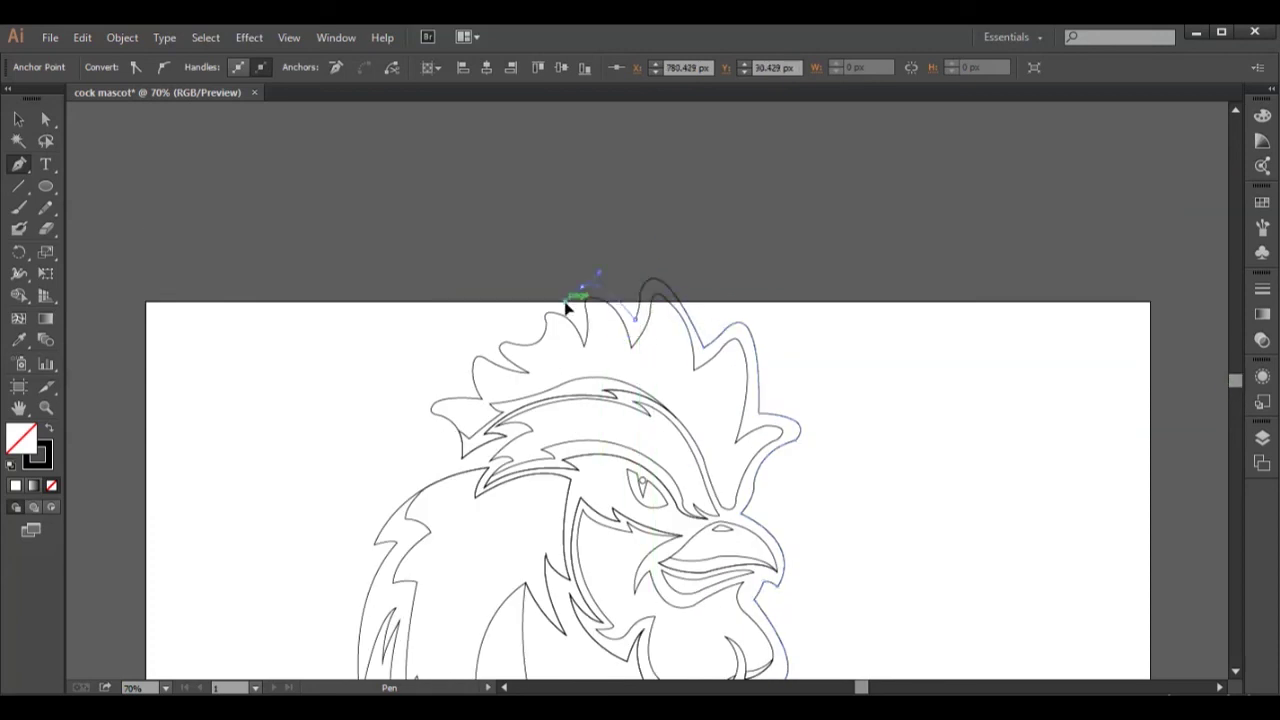
key(ctrl)
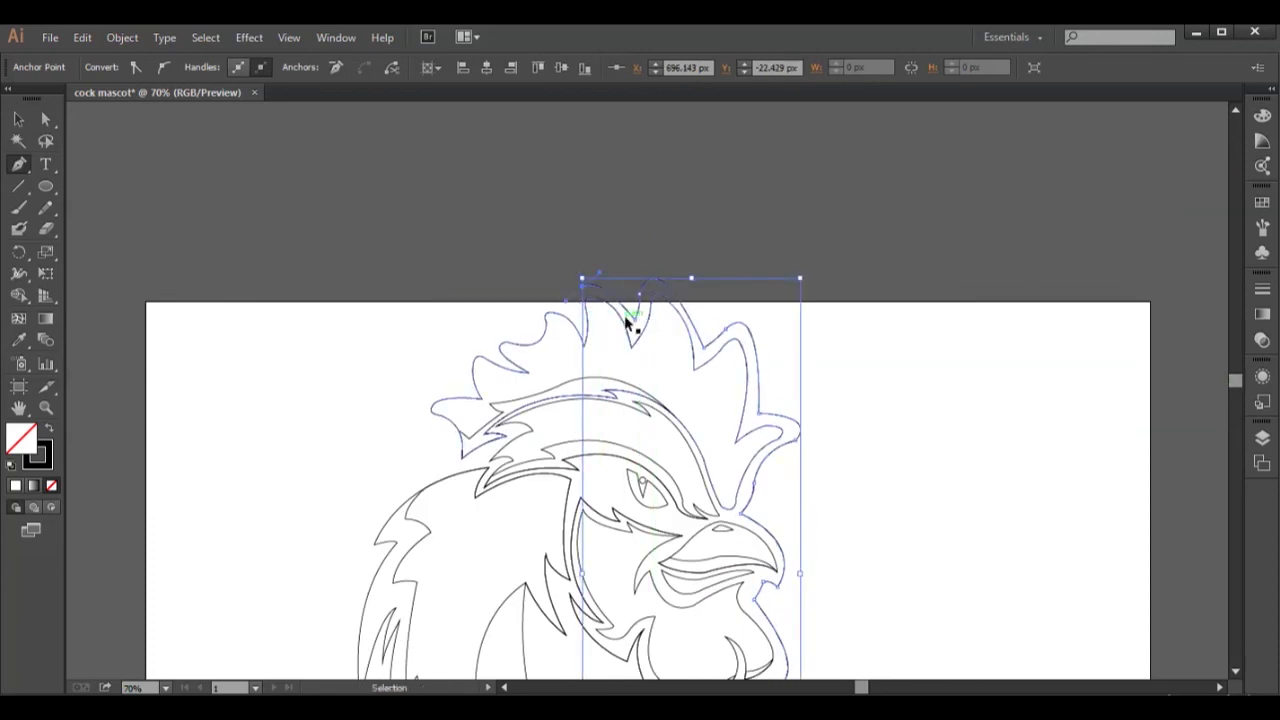
drag(578, 291, 582, 323)
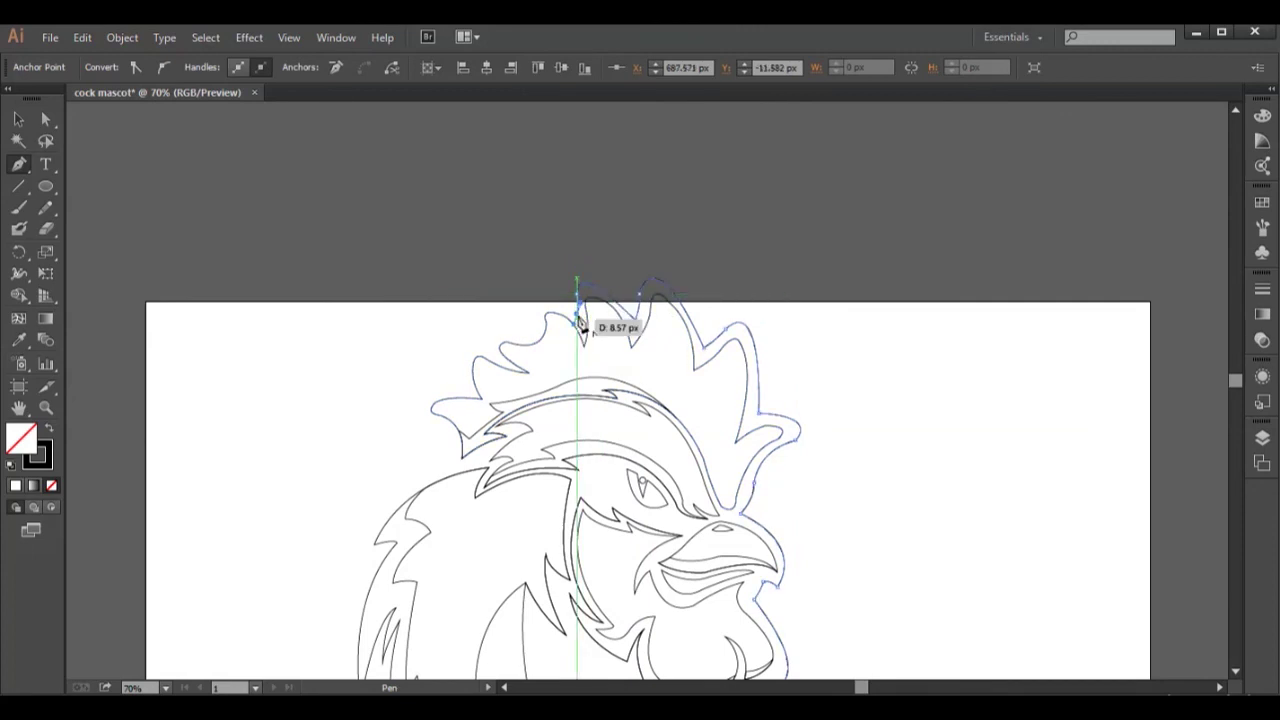
drag(537, 287, 491, 386)
drag(478, 334, 490, 350)
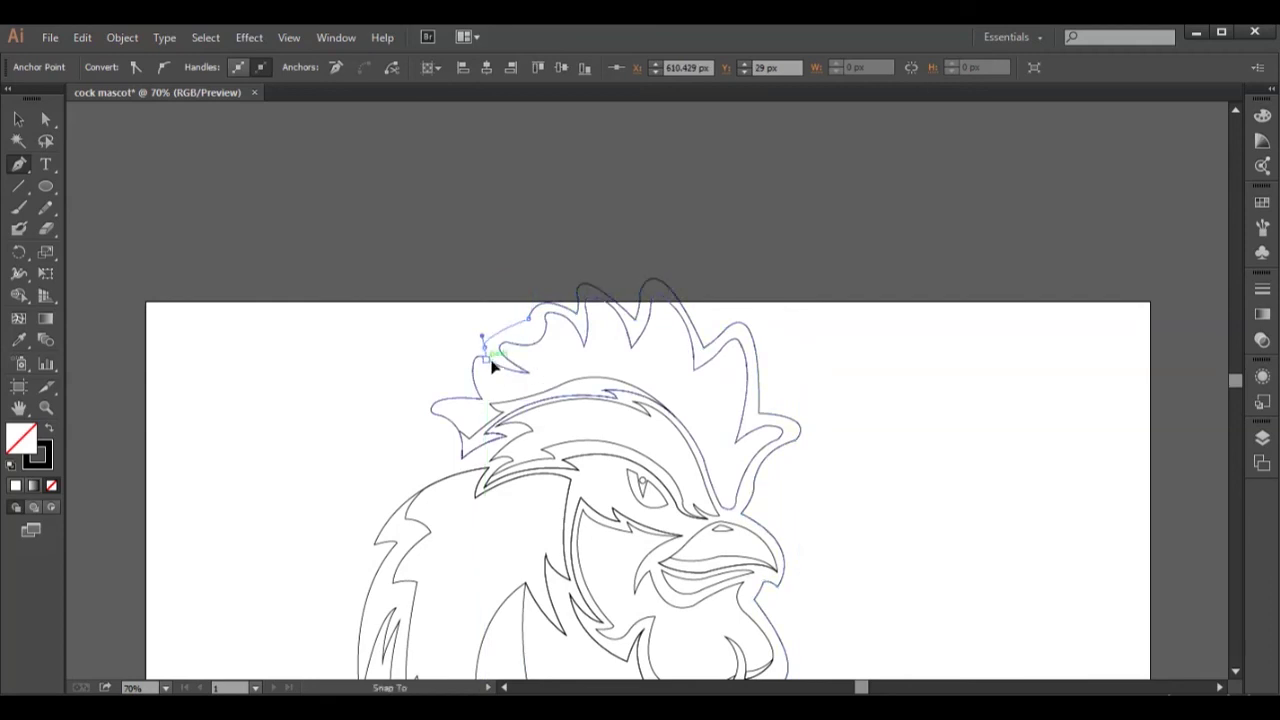
mouse_move(459, 377)
mouse_down()
mouse_move(500, 457)
mouse_move(507, 446)
mouse_move(447, 462)
mouse_move(523, 510)
mouse_up()
drag(1236, 388, 1236, 398)
drag(340, 352, 335, 437)
drag(363, 328, 368, 331)
drag(366, 520, 379, 491)
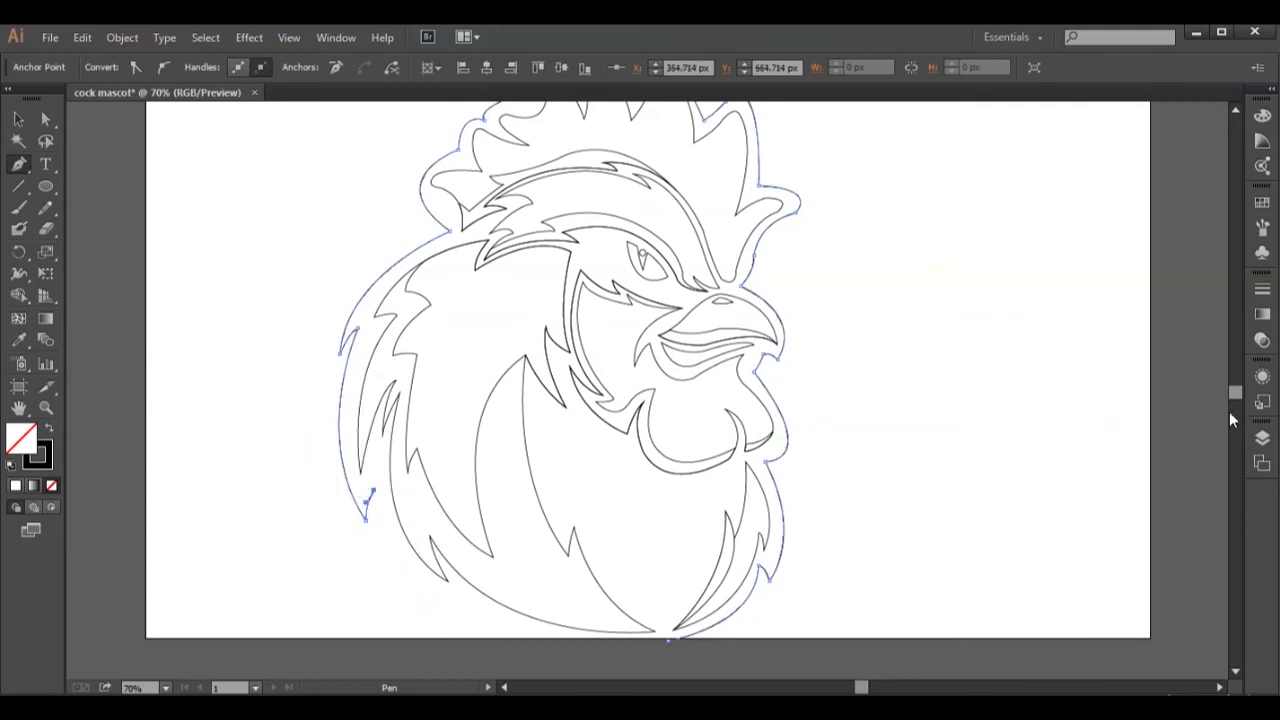
Close the outer outline at the bottom tip and adjust the comb anchors and handles with Direct Selection
scroll(1229, 411, down, 3)
drag(668, 490, 943, 480)
scroll(1240, 398, up, 4)
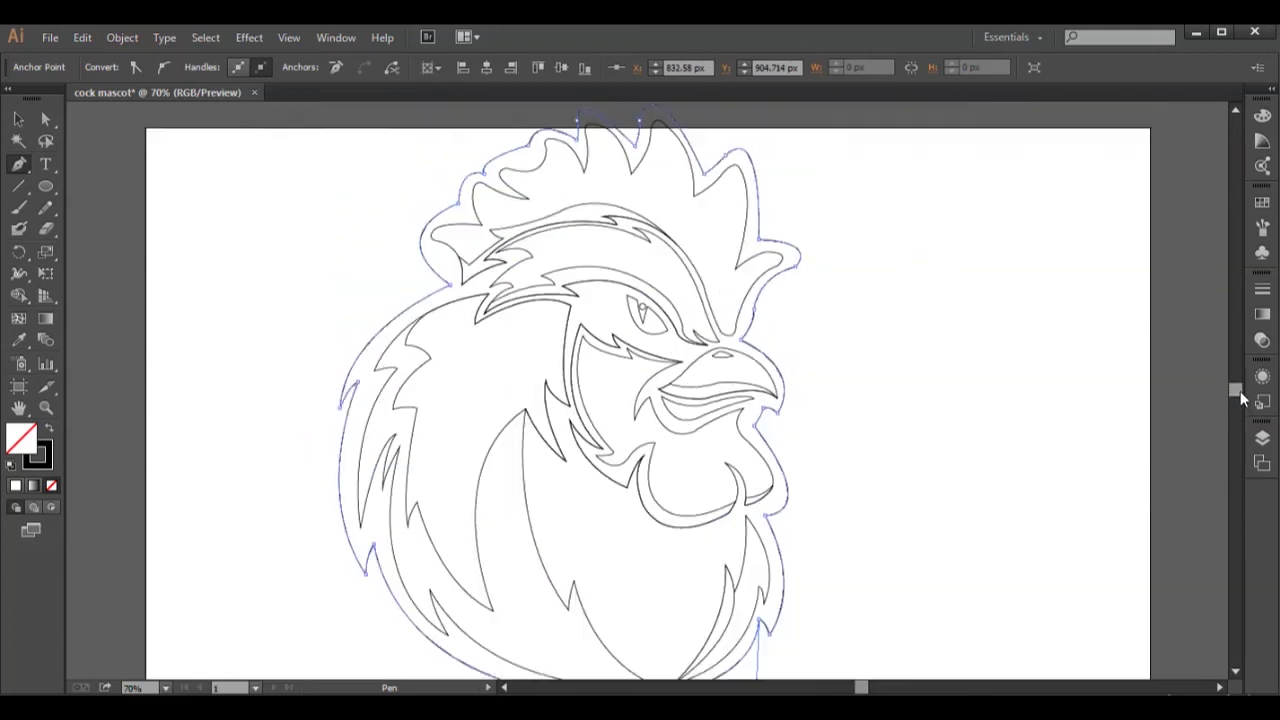
scroll(1240, 398, up, 2)
key(a)
mouse_move(480, 263)
mouse_down()
mouse_move(520, 255)
mouse_move(586, 184)
mouse_up()
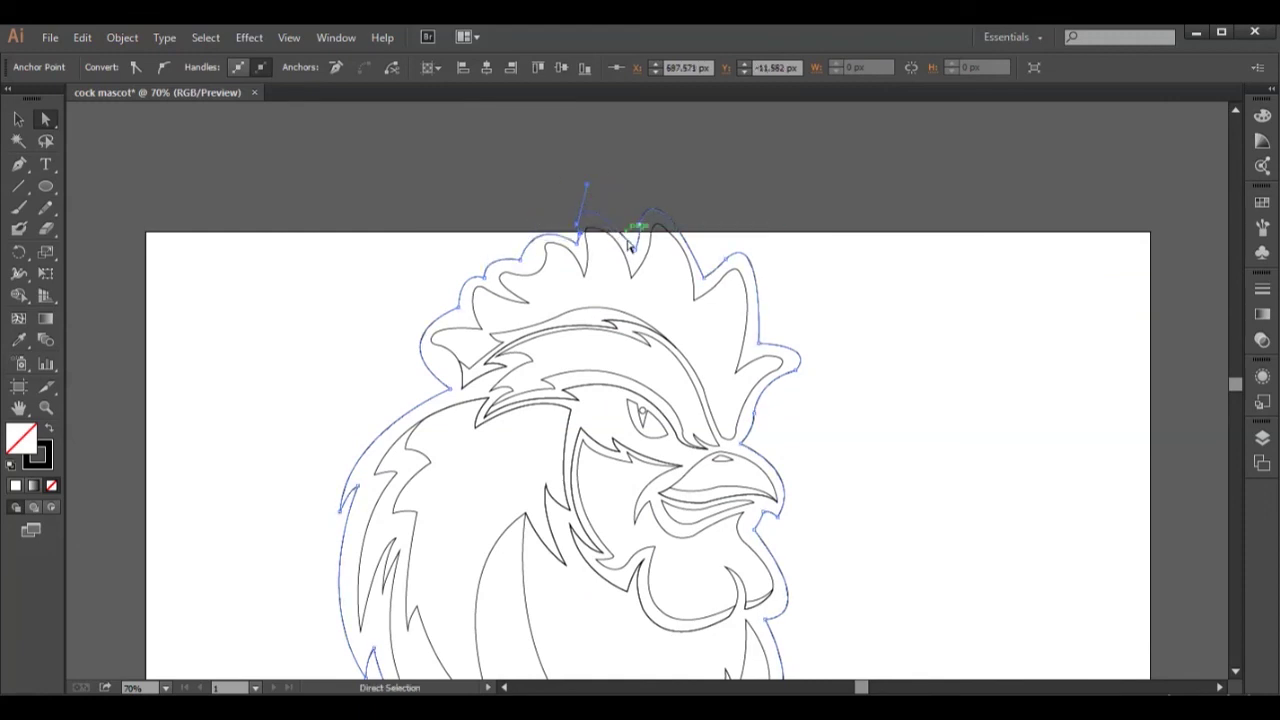
drag(638, 228, 632, 240)
mouse_move(722, 288)
mouse_down()
mouse_move(720, 225)
mouse_move(778, 218)
mouse_up()
click(758, 343)
click(851, 361)
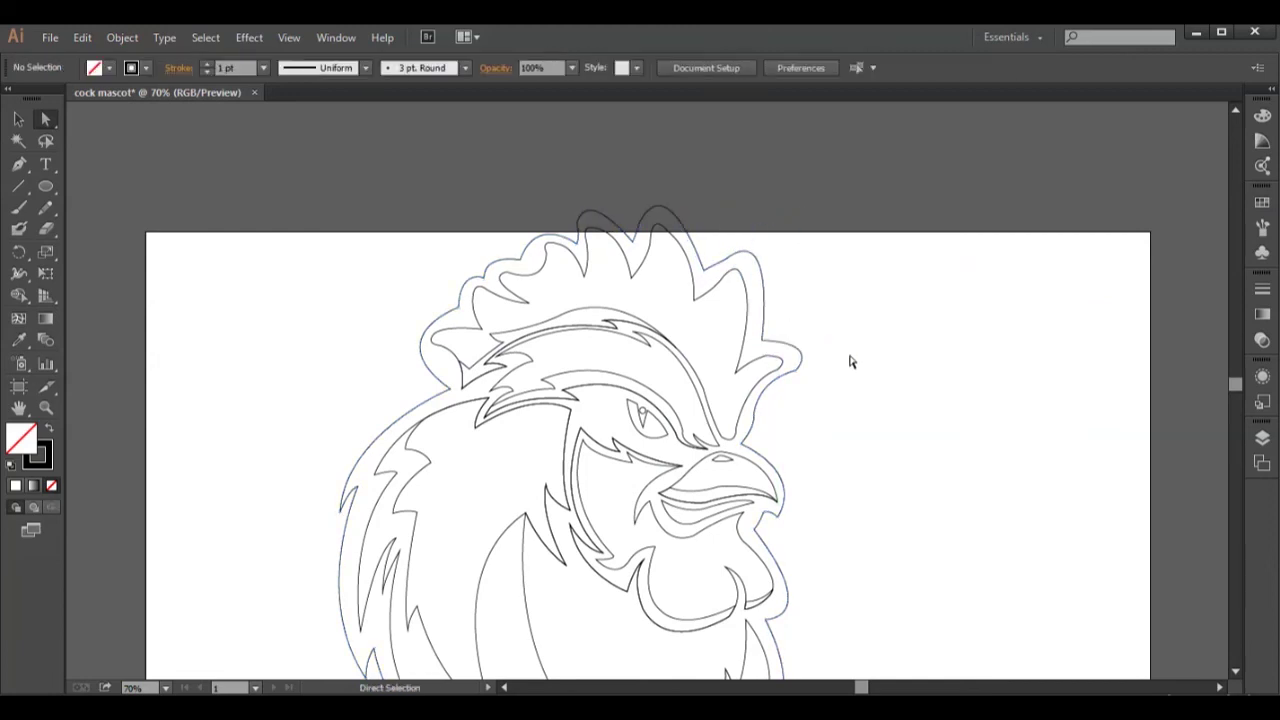
drag(1233, 384, 1231, 386)
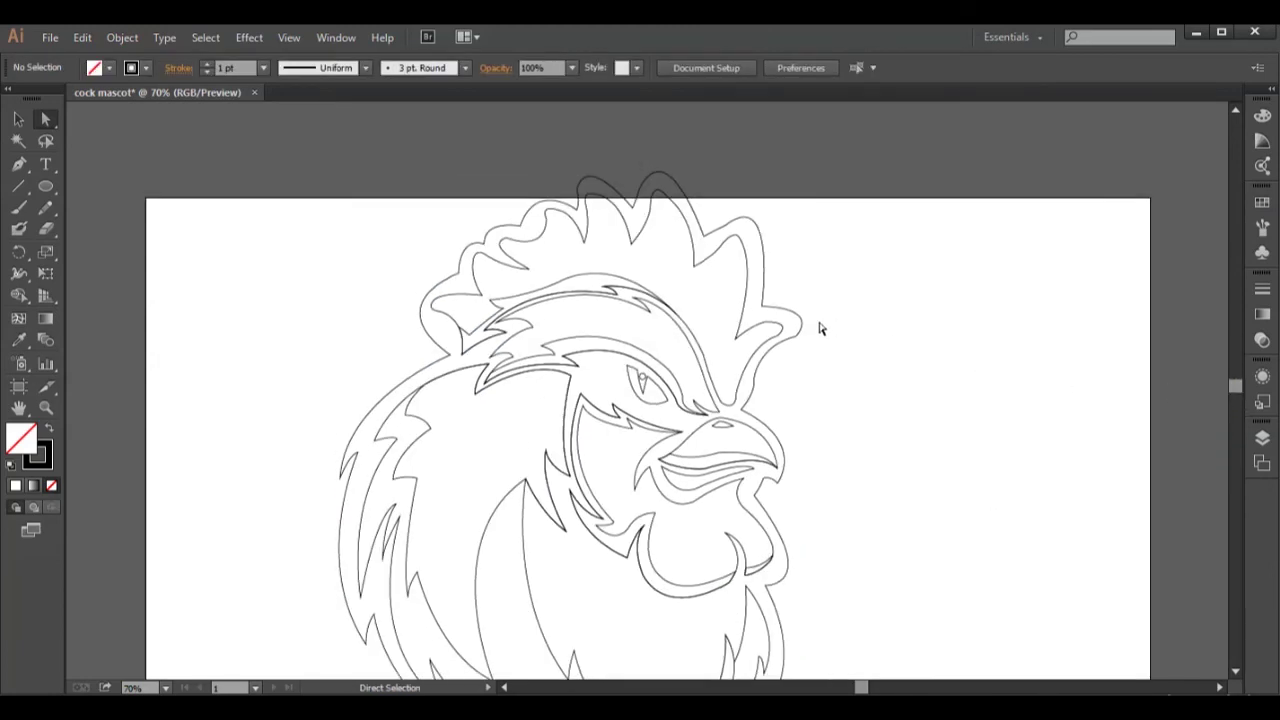
click(801, 325)
Delete the outer outline and add a new layer in the Layers list
key(v)
key(Delete)
click(1262, 437)
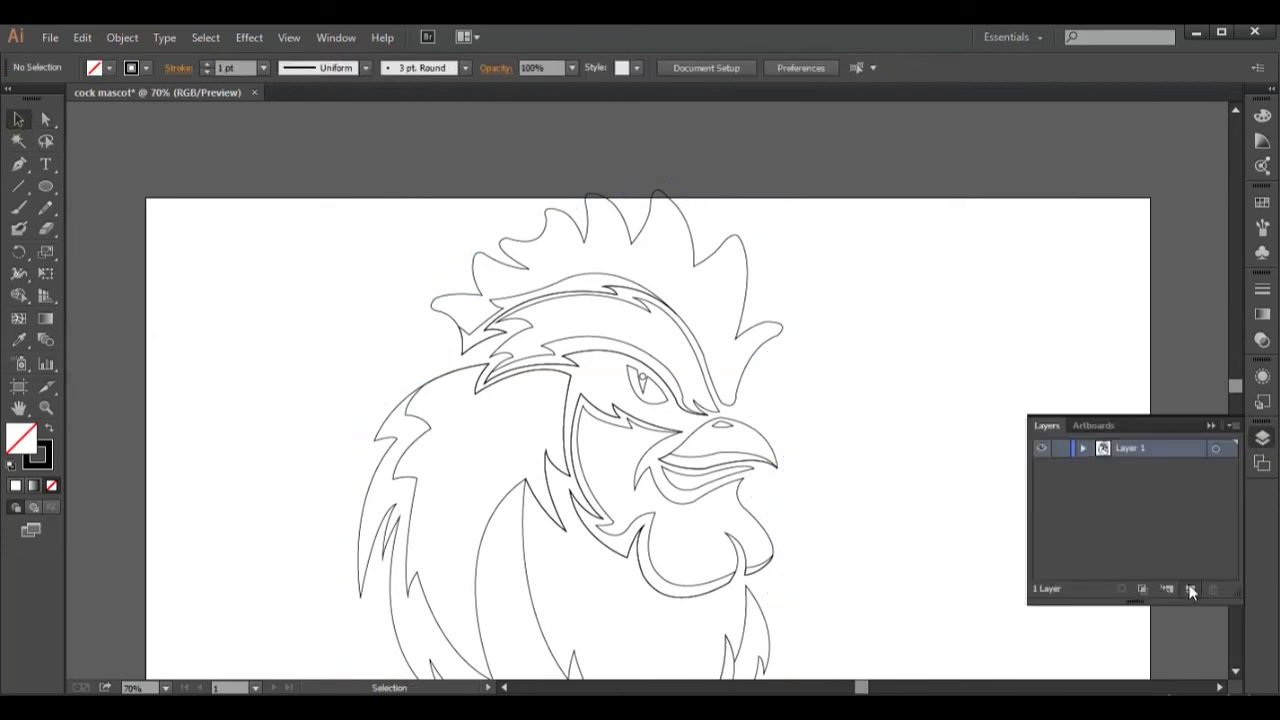
click(1190, 590)
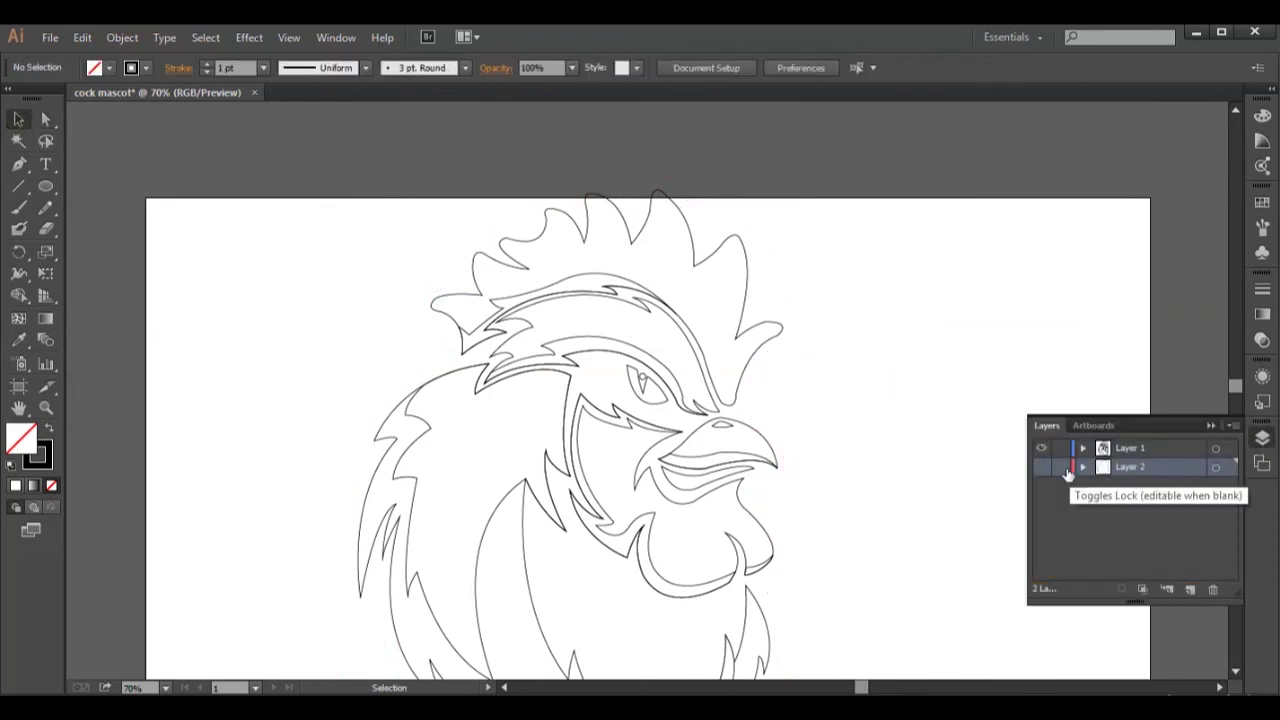
drag(1237, 387, 1237, 392)
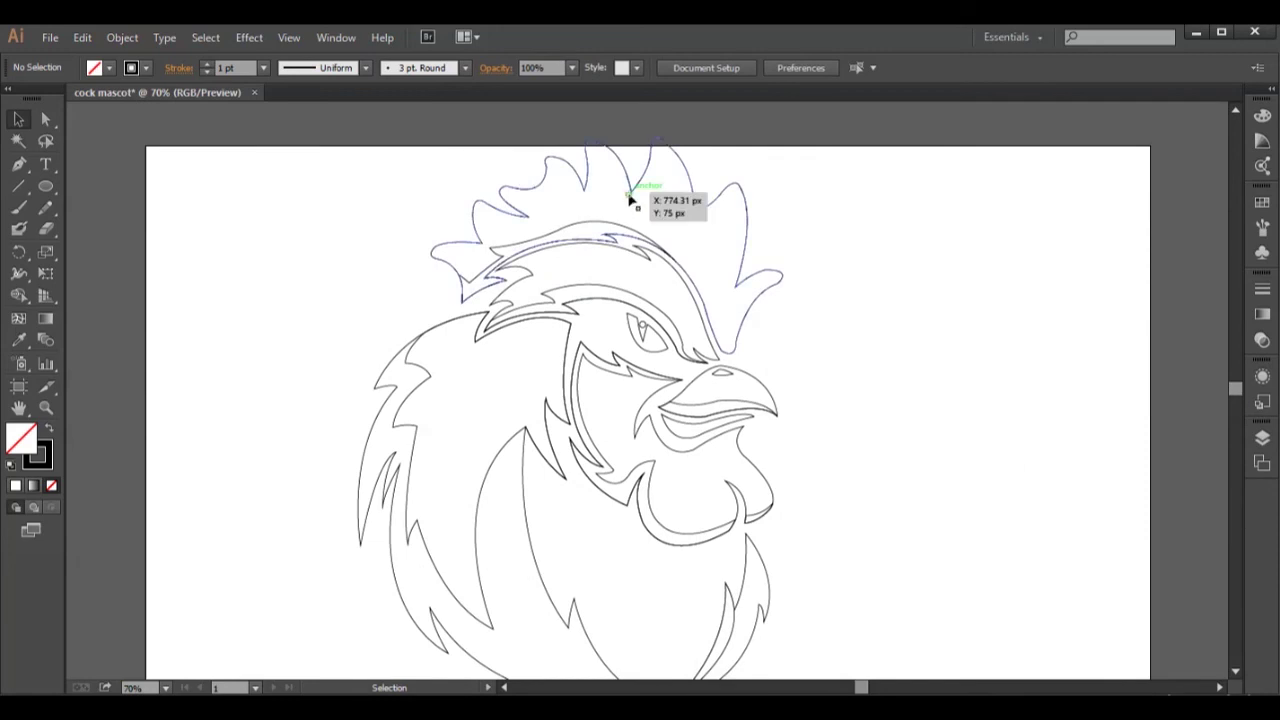
Fill the comb and the inner path beneath it red
click(629, 200)
click(94, 67)
click(128, 100)
click(285, 237)
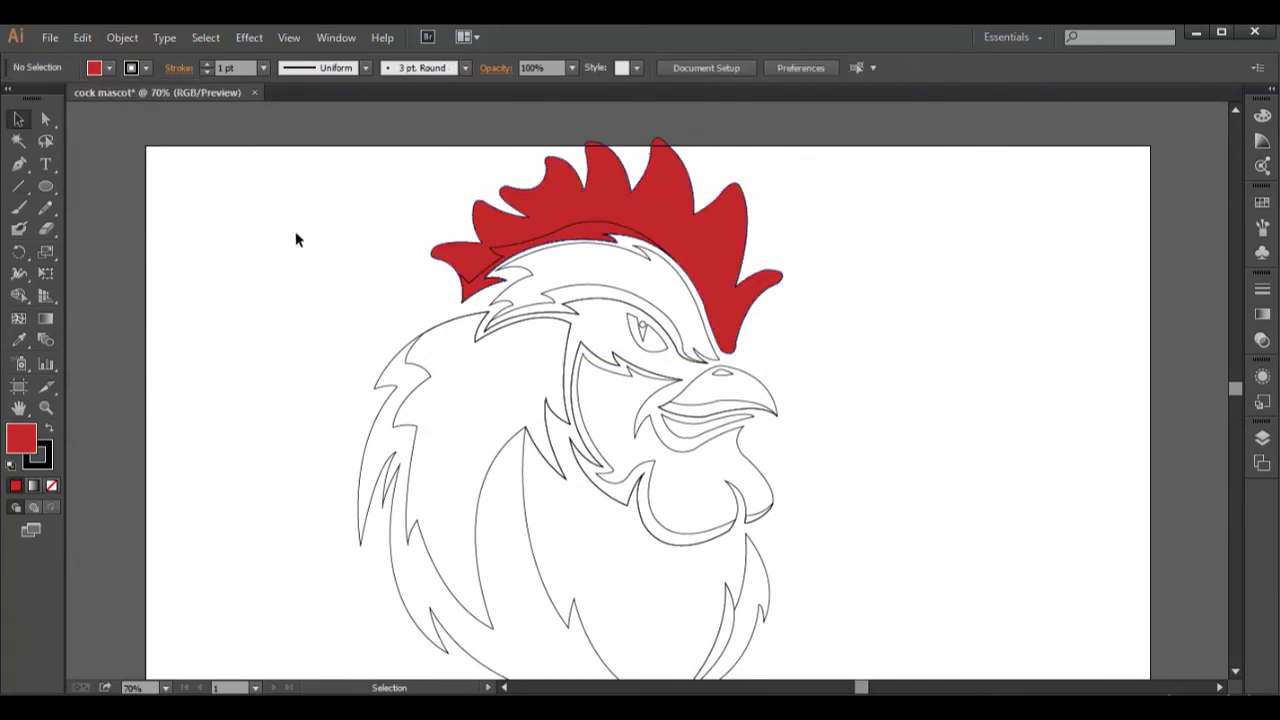
click(528, 246)
click(94, 67)
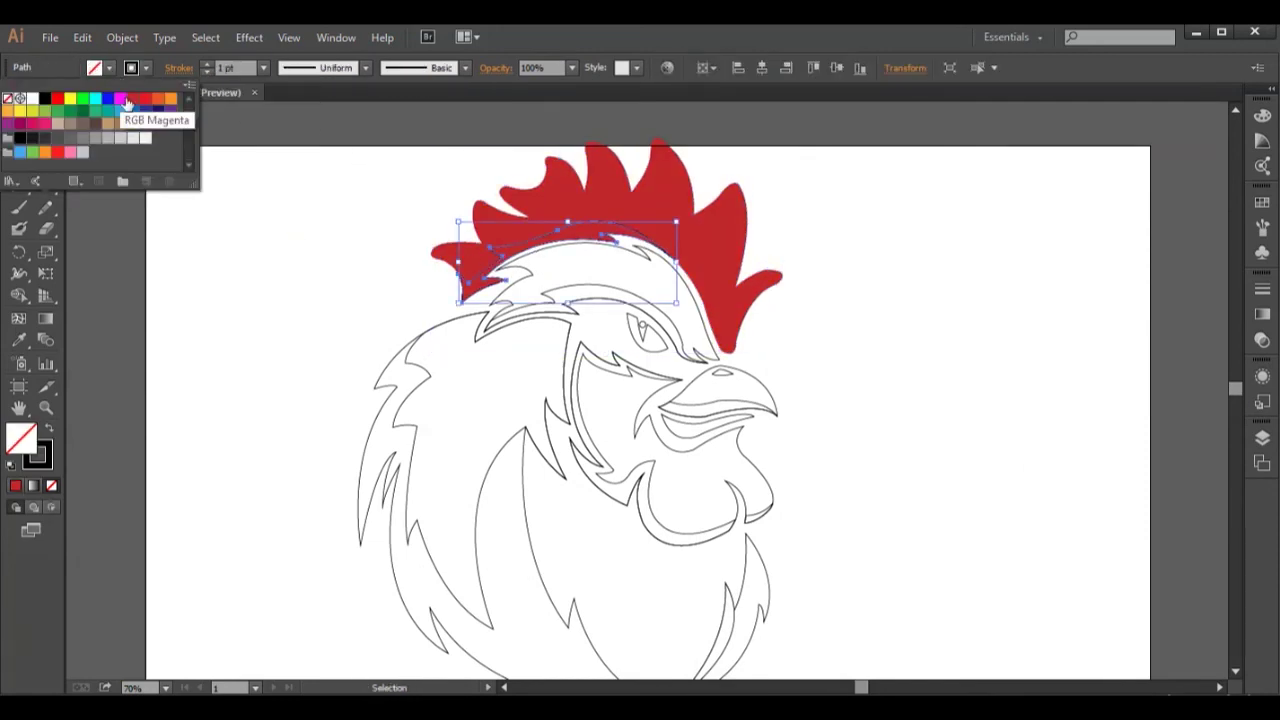
click(133, 98)
double_click(22, 437)
key(Return)
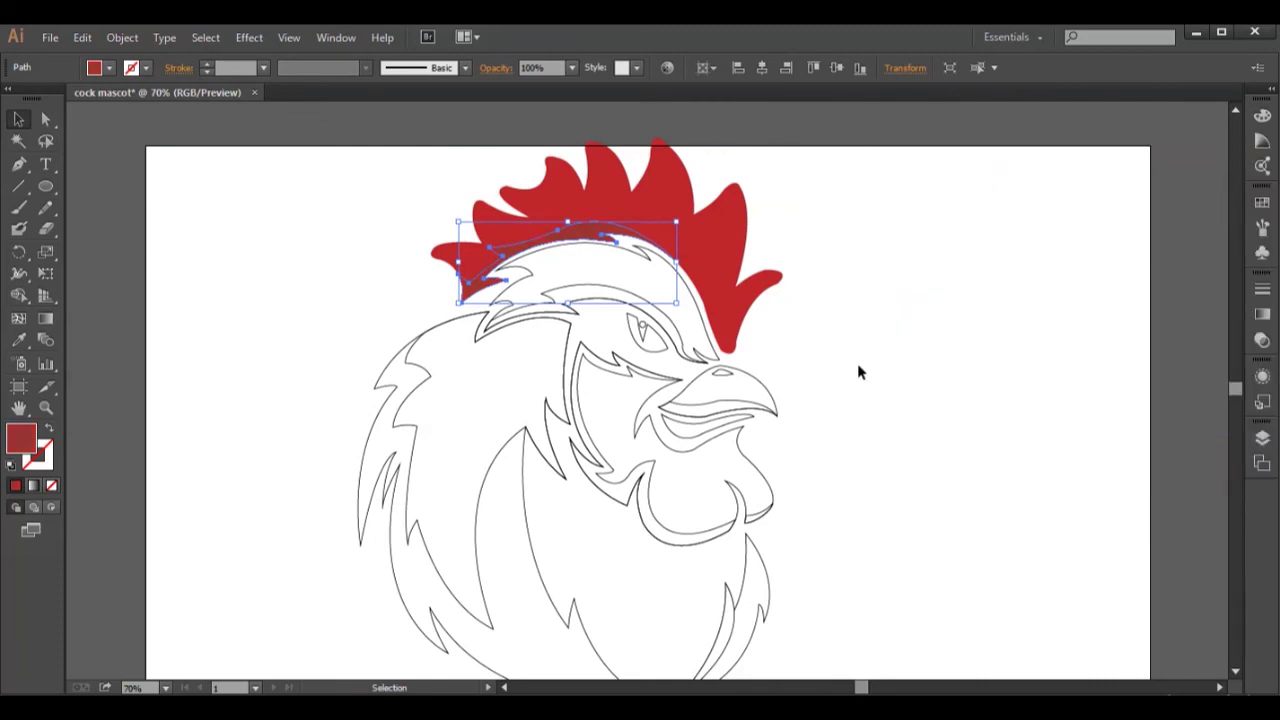
click(860, 360)
Fill the crest band light grey and its inner stripe darker grey; select the left and neck feathers
click(586, 289)
click(94, 67)
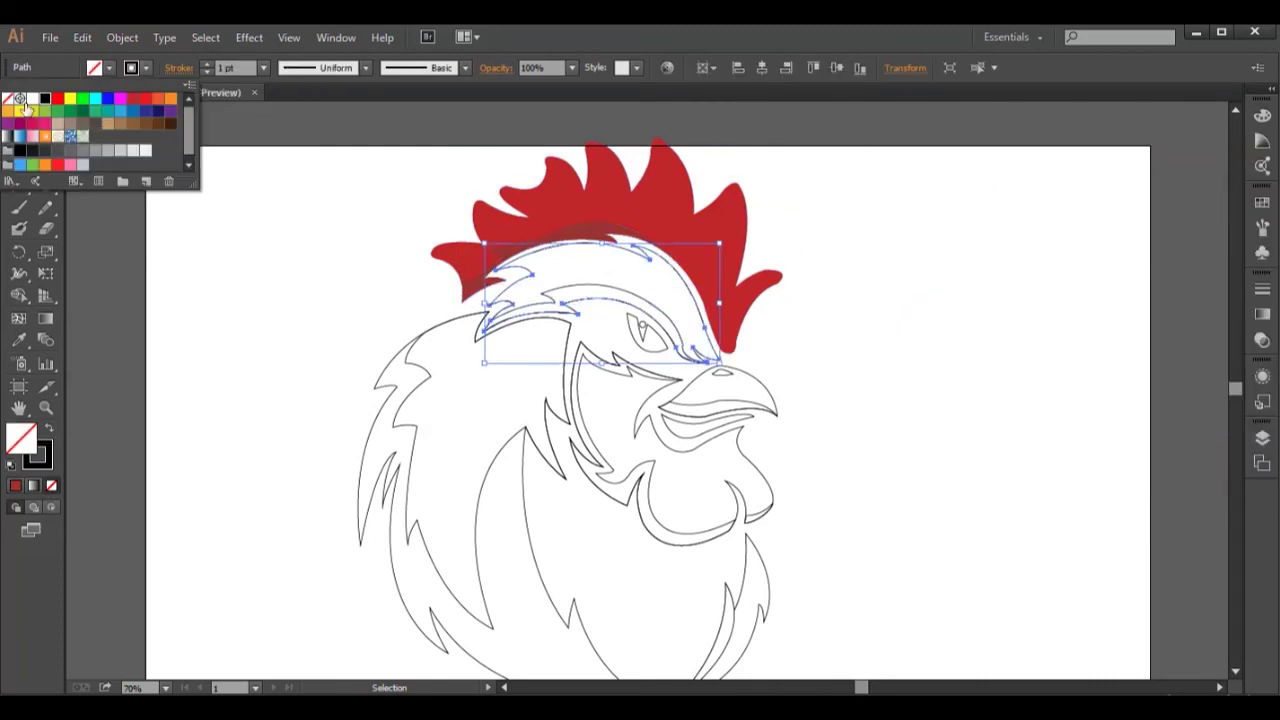
click(120, 148)
click(560, 300)
click(94, 67)
click(113, 137)
click(255, 246)
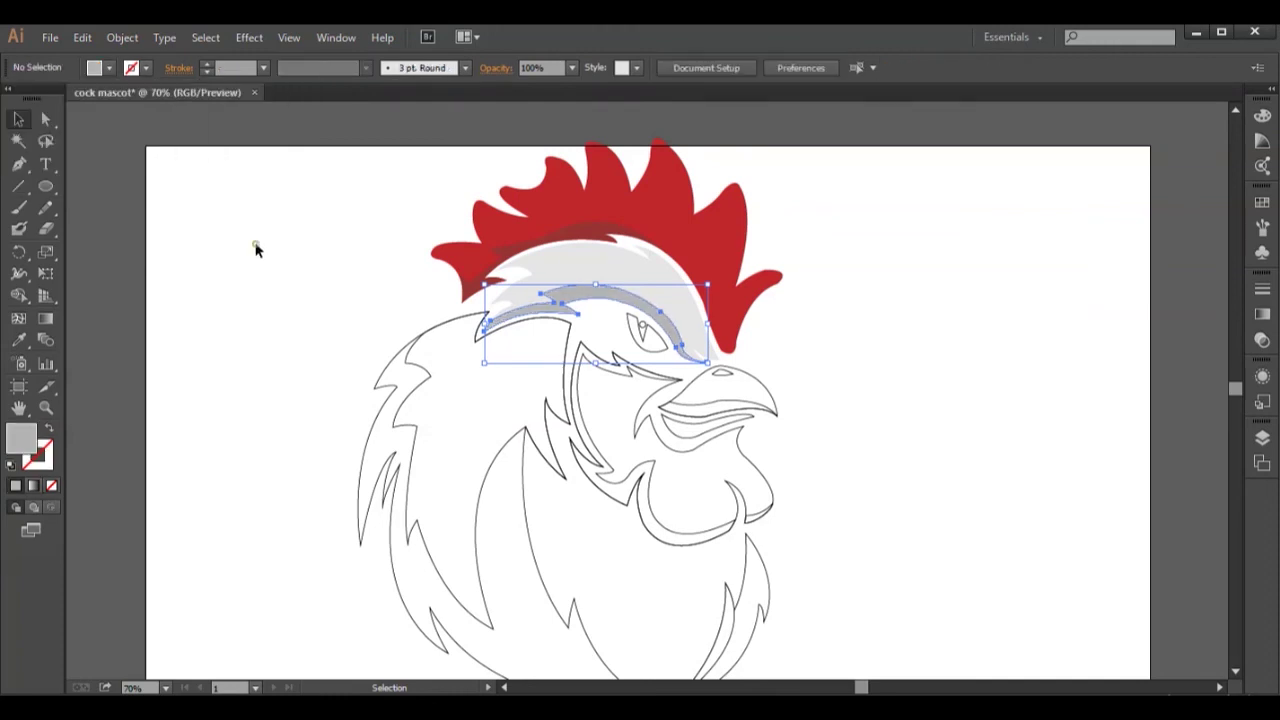
click(414, 352)
shift+click(727, 580)
Colour the neck and outer feathers light and darker grey using the Eyedropper
key(i)
click(628, 268)
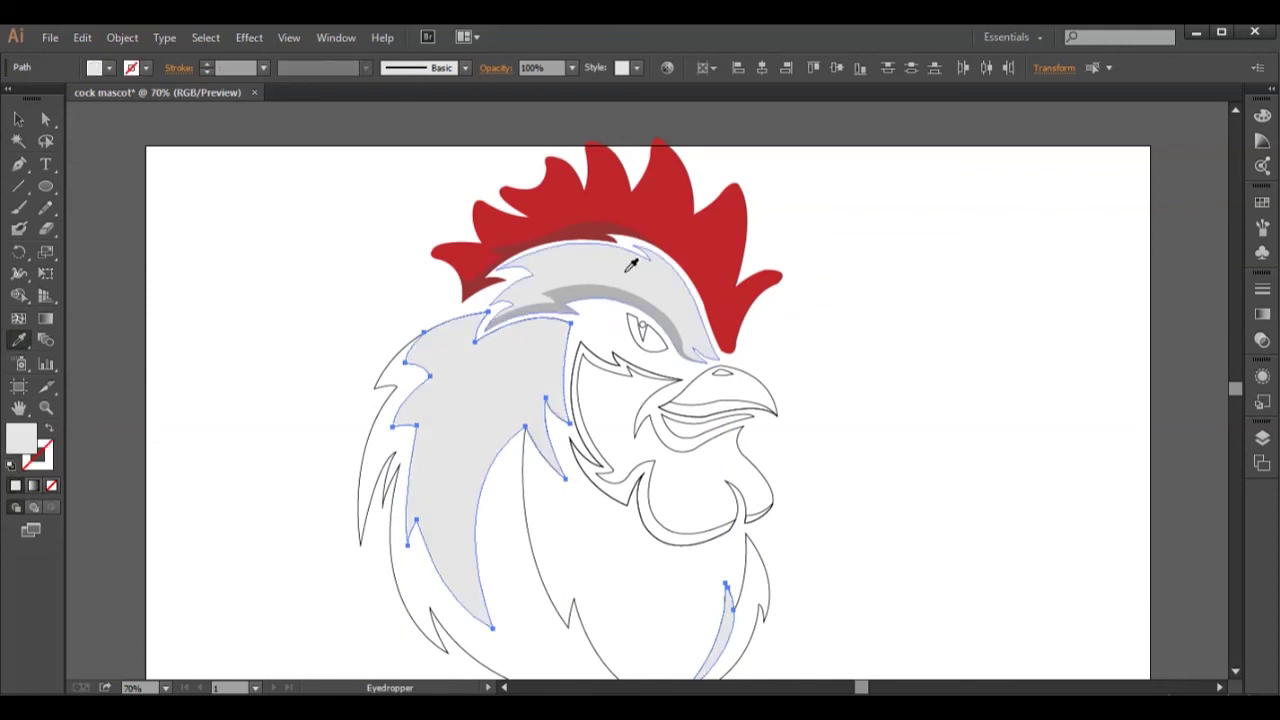
ctrl+click(910, 451)
ctrl+click(377, 486)
ctrl+shift+click(763, 551)
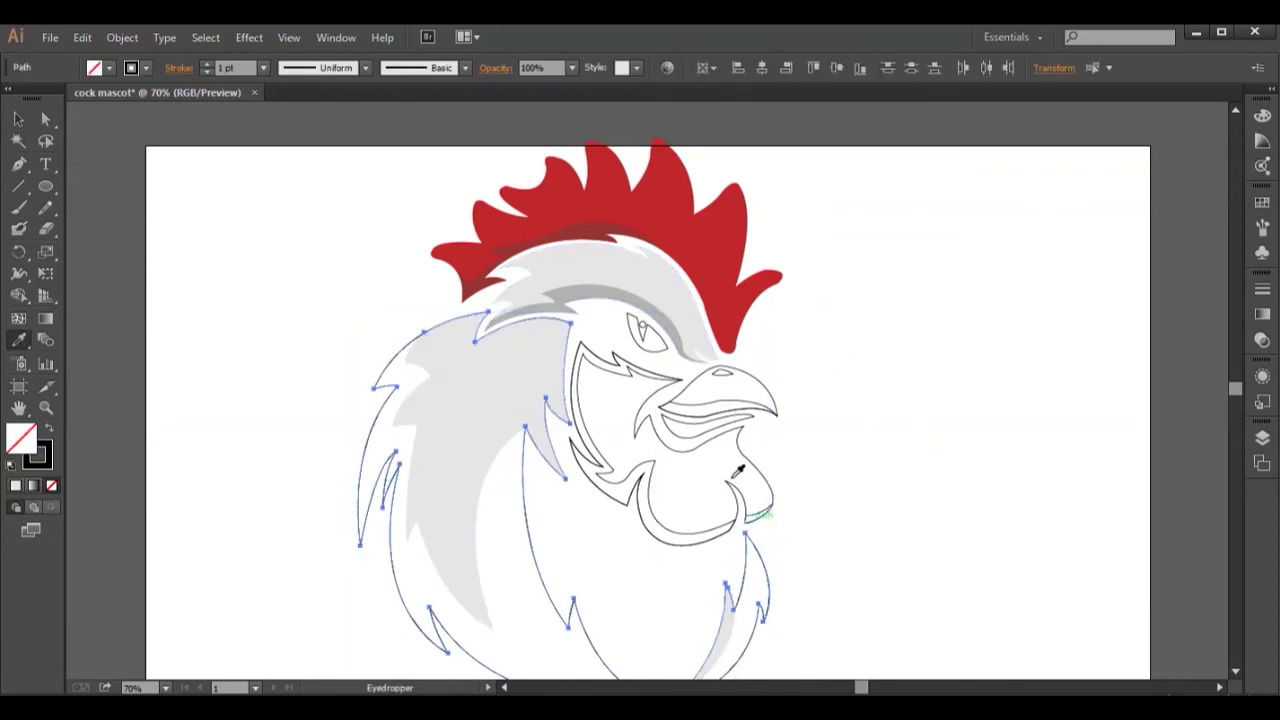
click(580, 293)
key(ctrl)
ctrl+click(898, 447)
Fill the face outline grey and the face and wattle with the comb's red
ctrl+click(663, 540)
click(694, 349)
ctrl+click(758, 515)
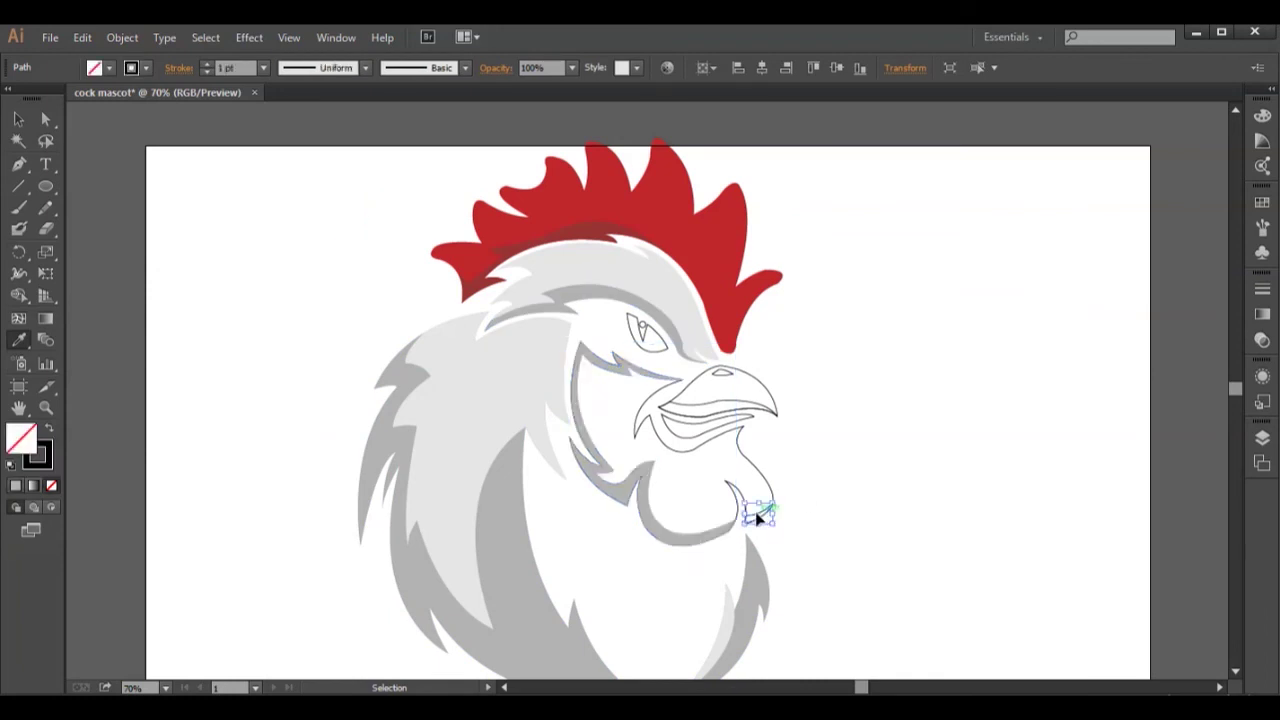
ctrl+click(762, 457)
click(737, 322)
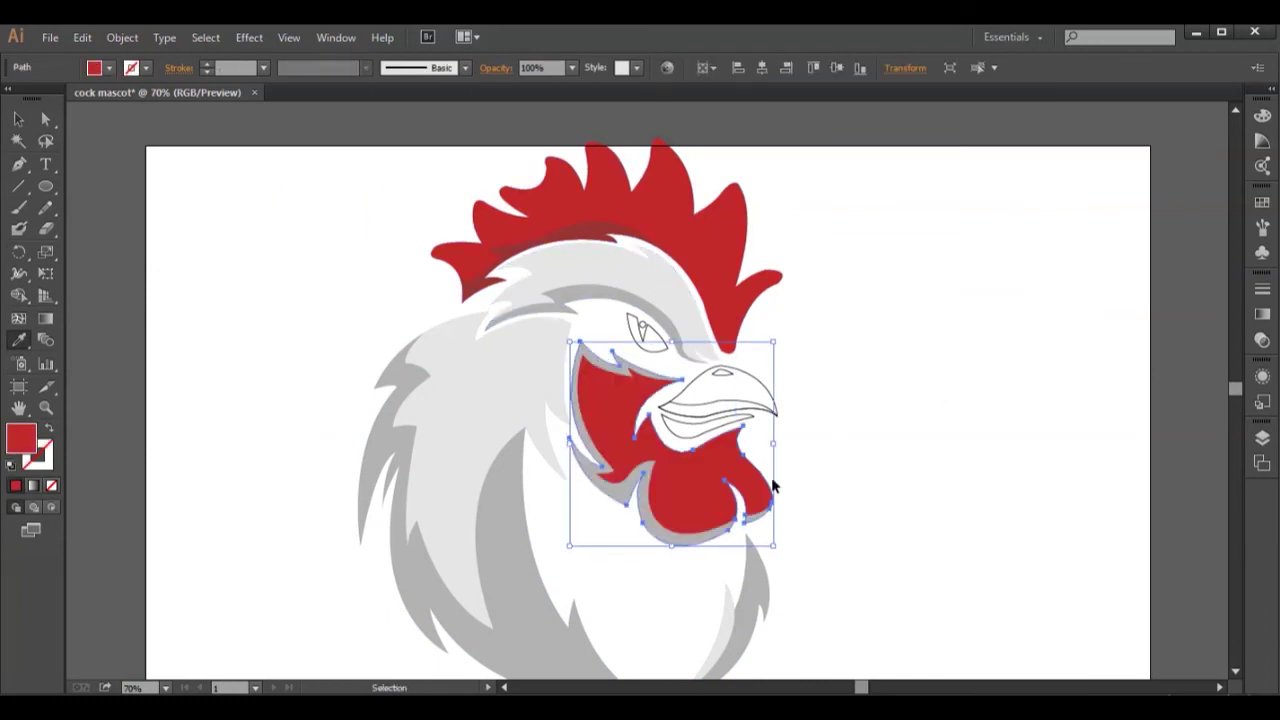
ctrl+click(777, 249)
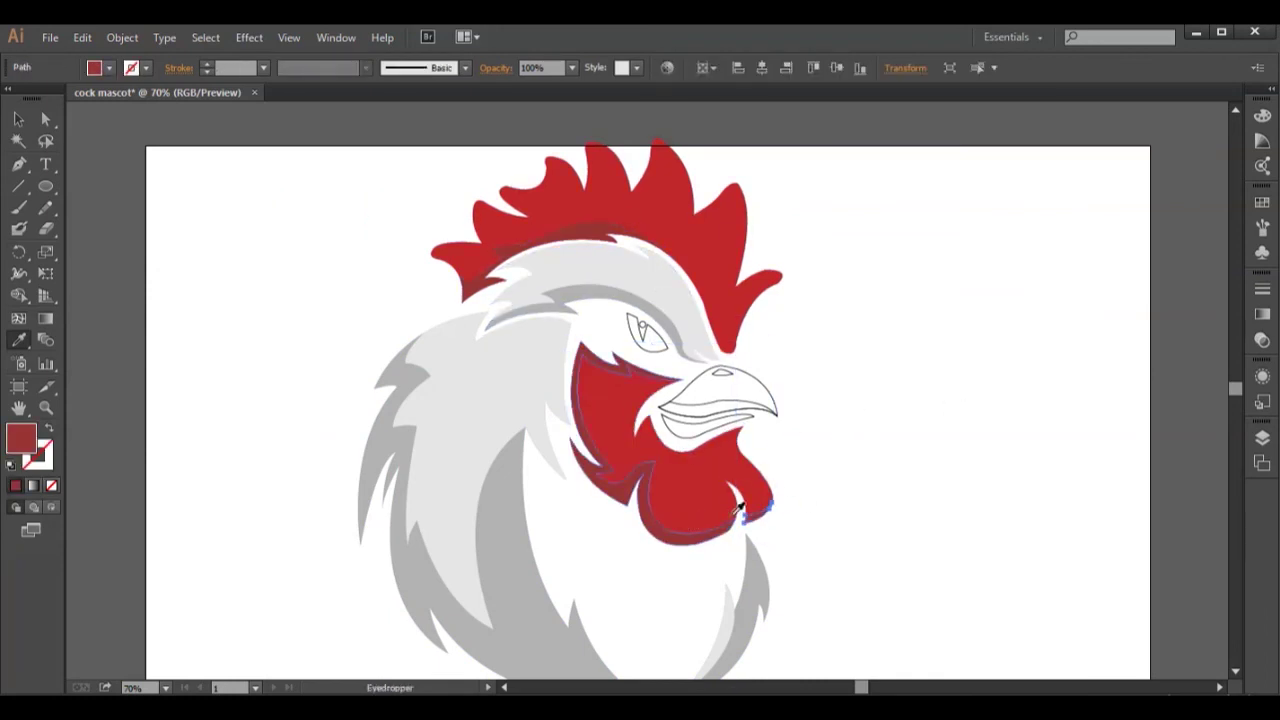
Fill the lower and upper beak orange with no outline stroke
ctrl+click(738, 424)
click(108, 67)
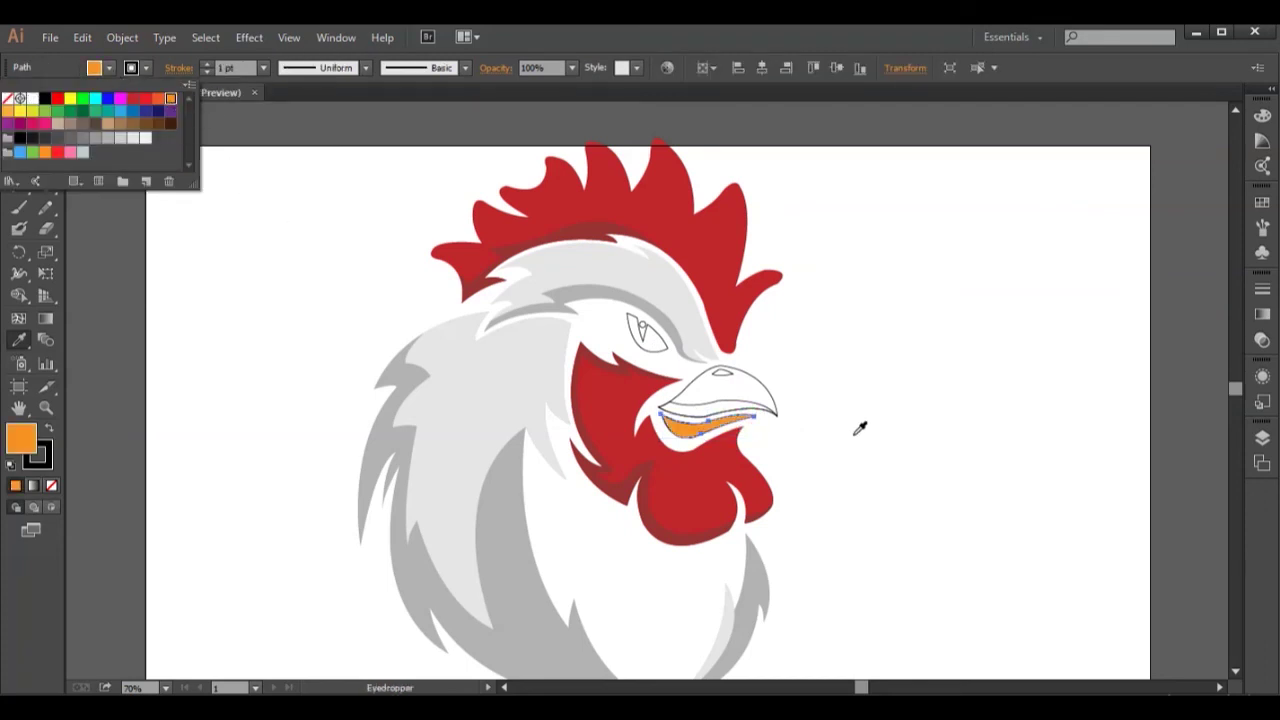
click(145, 67)
click(8, 98)
ctrl+click(771, 414)
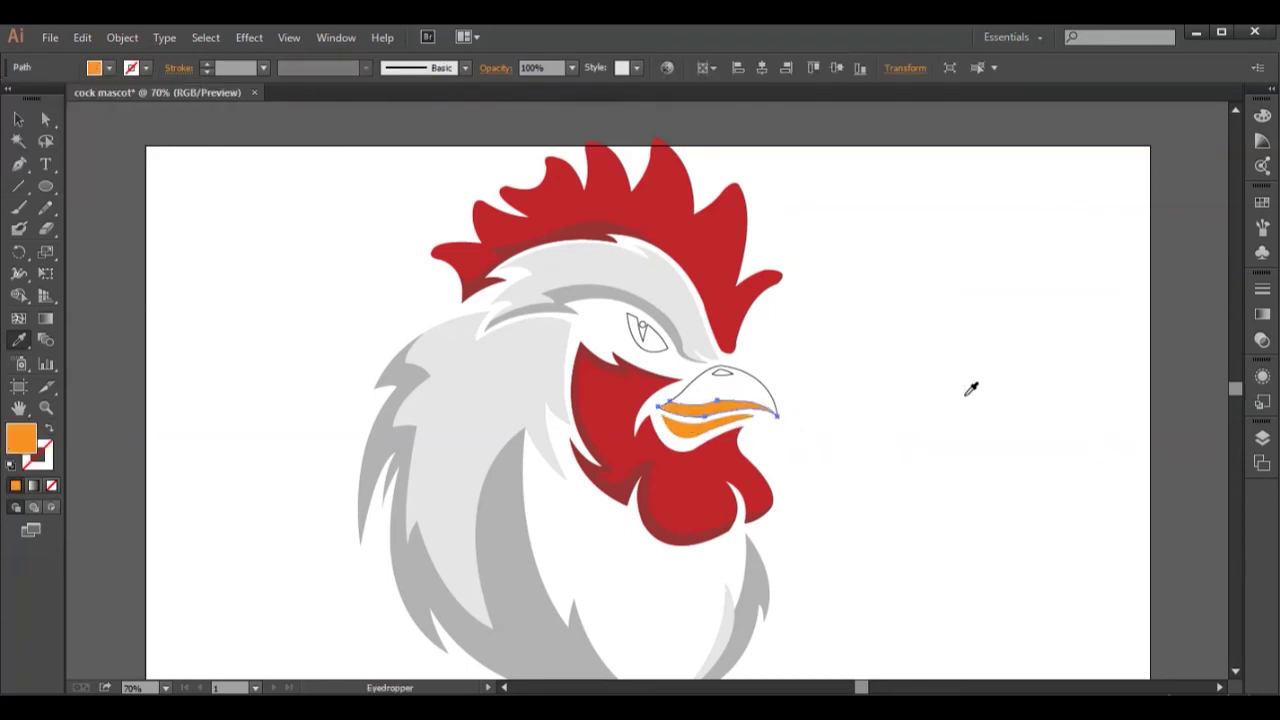
ctrl+click(768, 396)
click(145, 67)
click(8, 98)
click(108, 67)
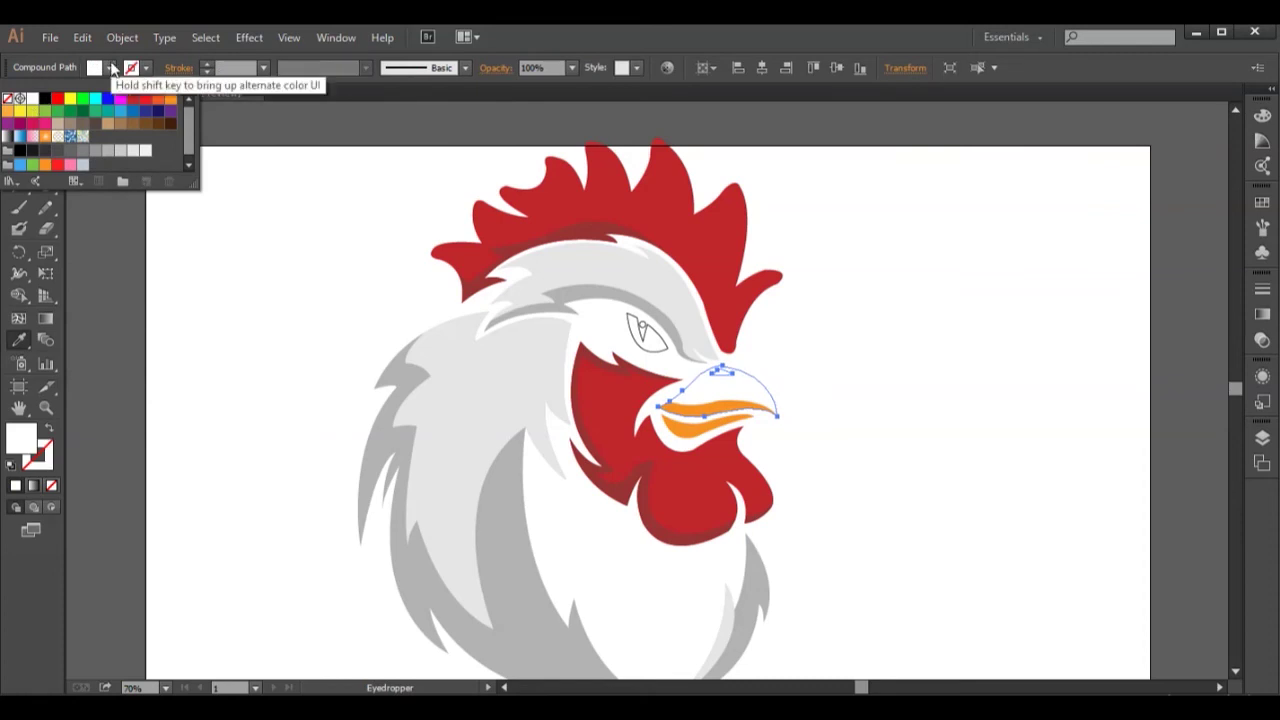
click(10, 112)
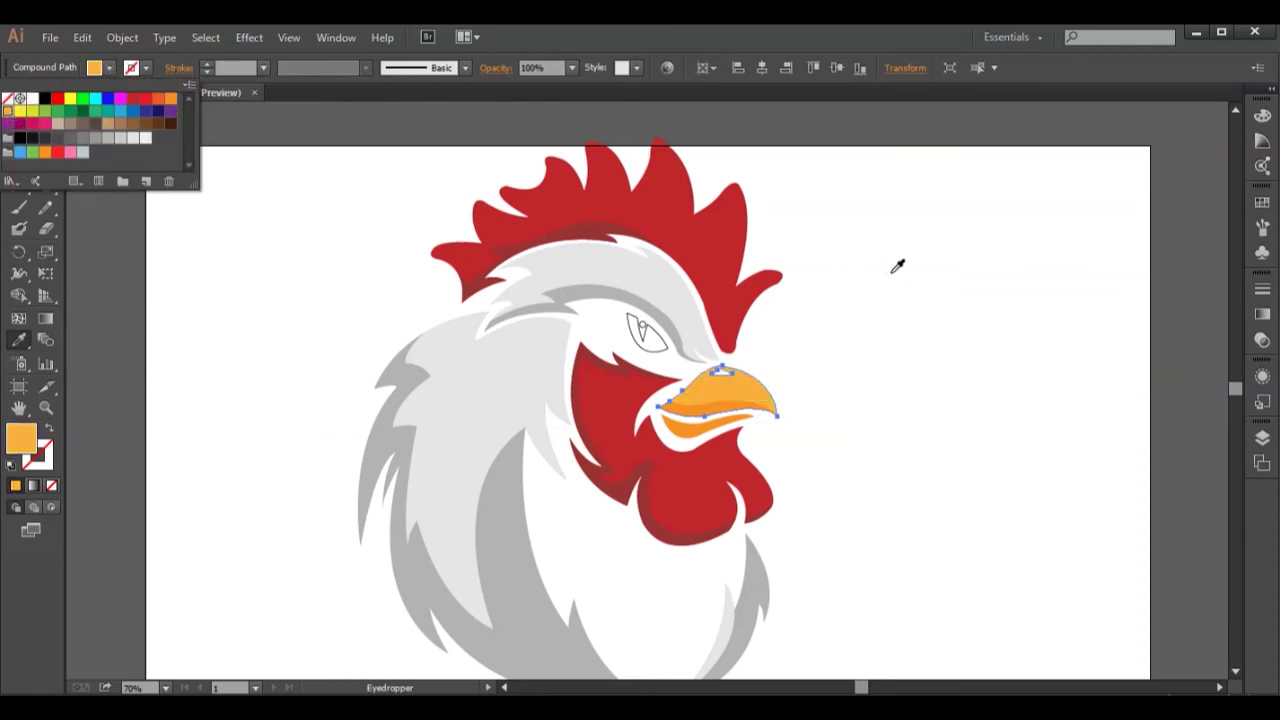
key(Escape)
Colour the eye with the comb's red
ctrl+click(890, 318)
ctrl+click(645, 333)
click(719, 246)
ctrl+click(912, 366)
Show the outline's layer and fill the rooster's outer outline shape black
click(1262, 437)
click(1041, 467)
click(108, 67)
click(45, 99)
ctrl+click(422, 260)
click(108, 67)
click(45, 99)
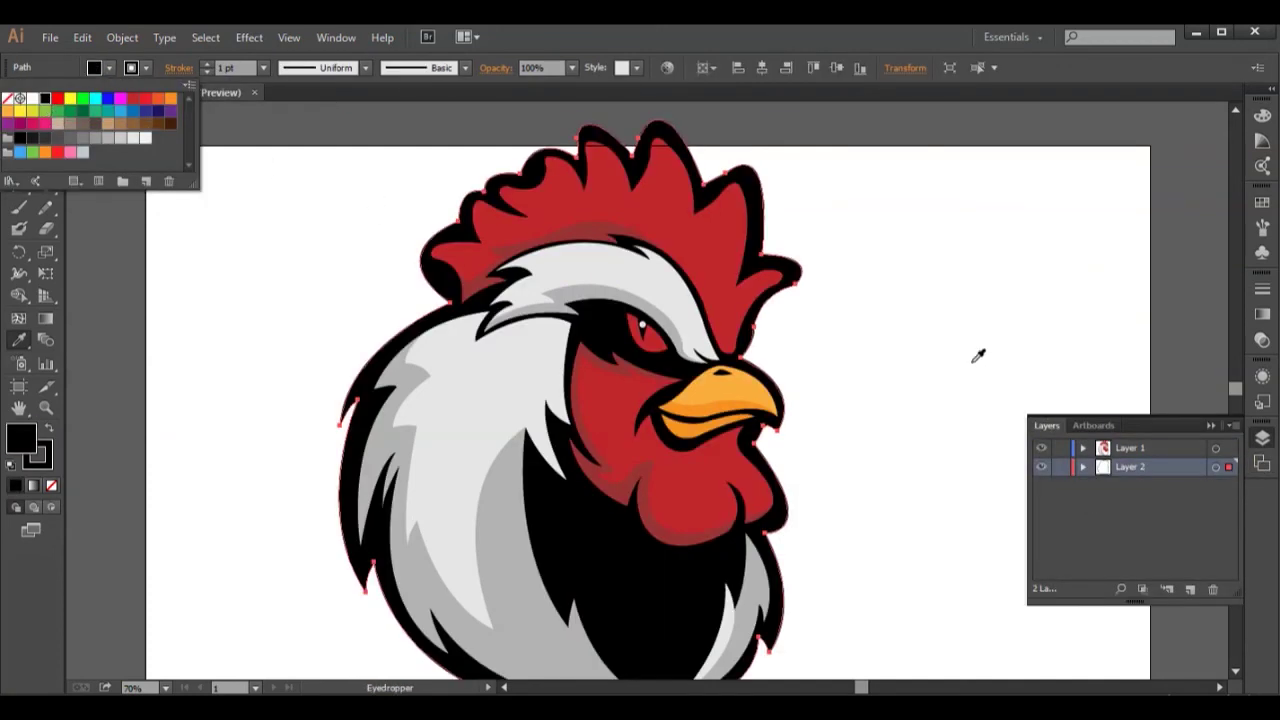
Scale the whole rooster down to roughly half size
ctrl+click(993, 299)
key(ctrl+a)
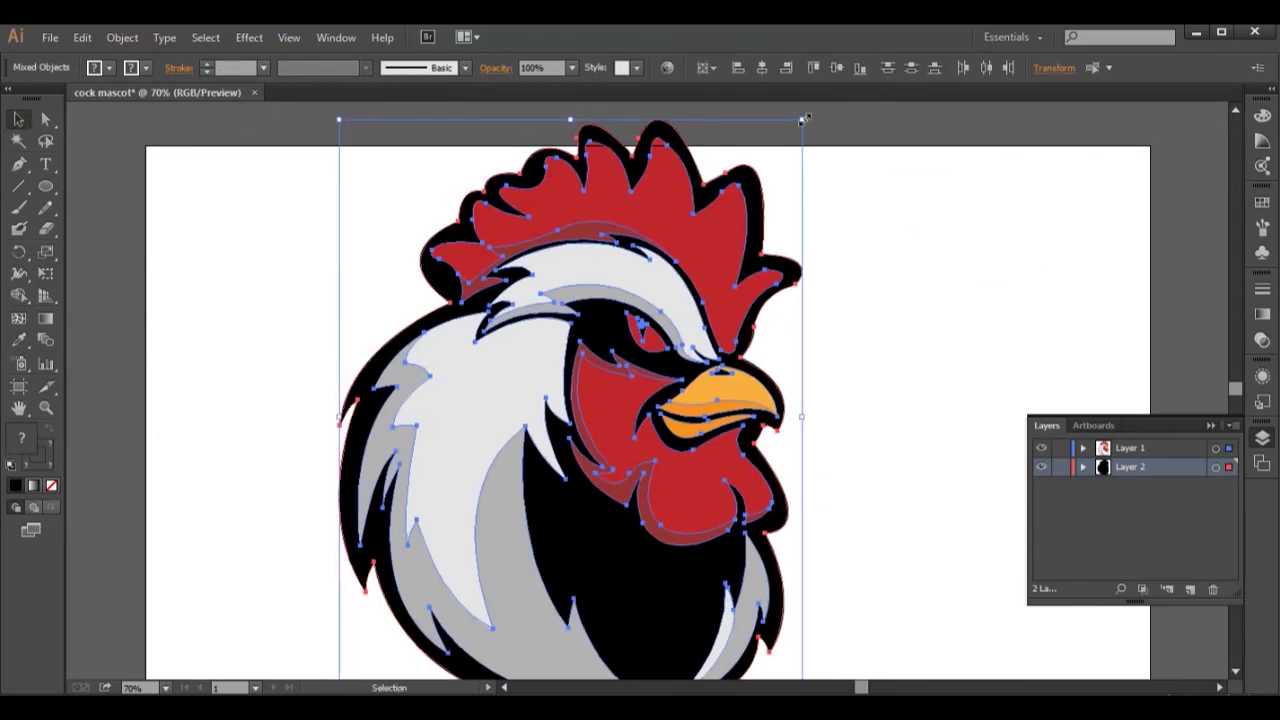
drag(805, 118, 800, 177)
click(800, 177)
Recolour the comb's fill to a brighter red, #ff3333
click(660, 280)
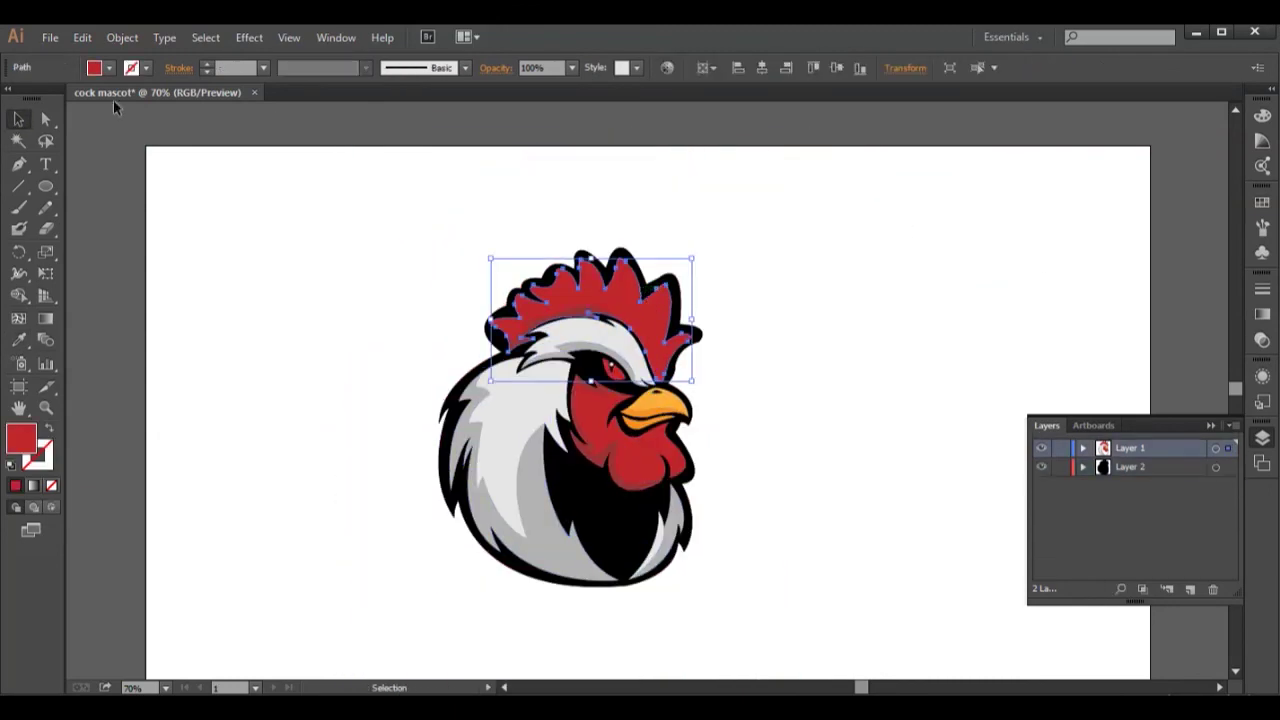
click(108, 67)
click(145, 98)
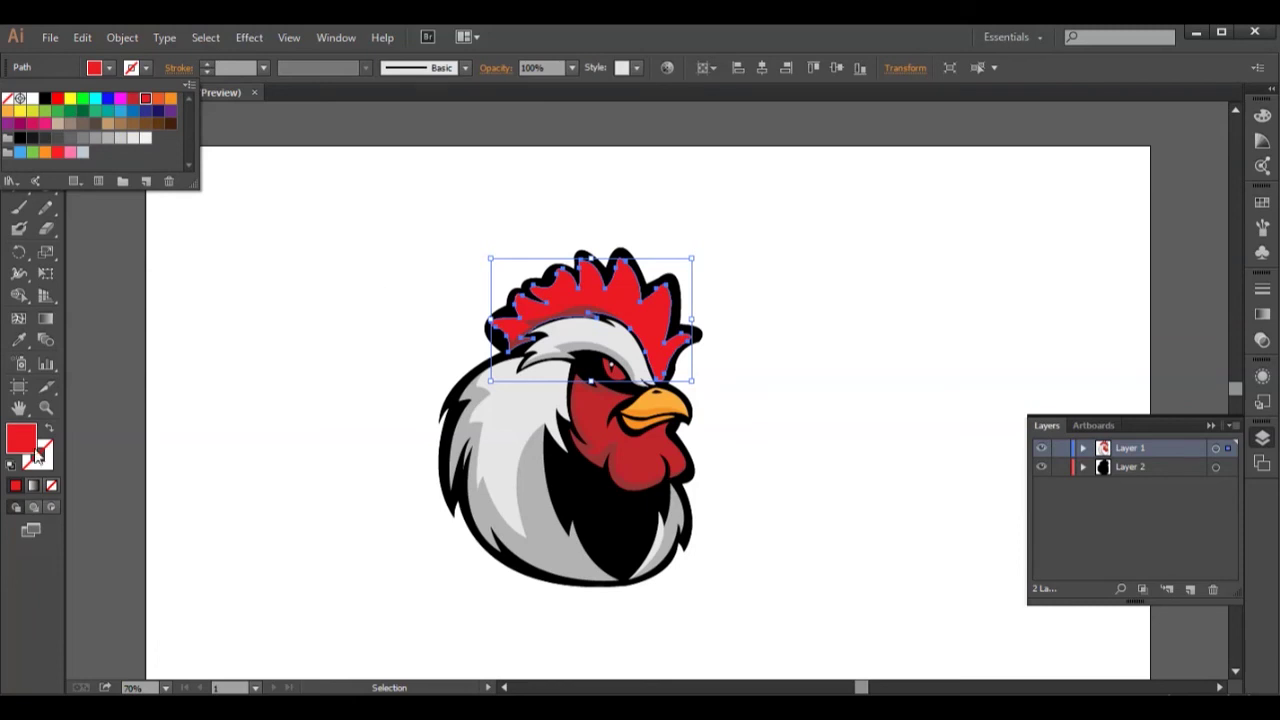
double_click(22, 440)
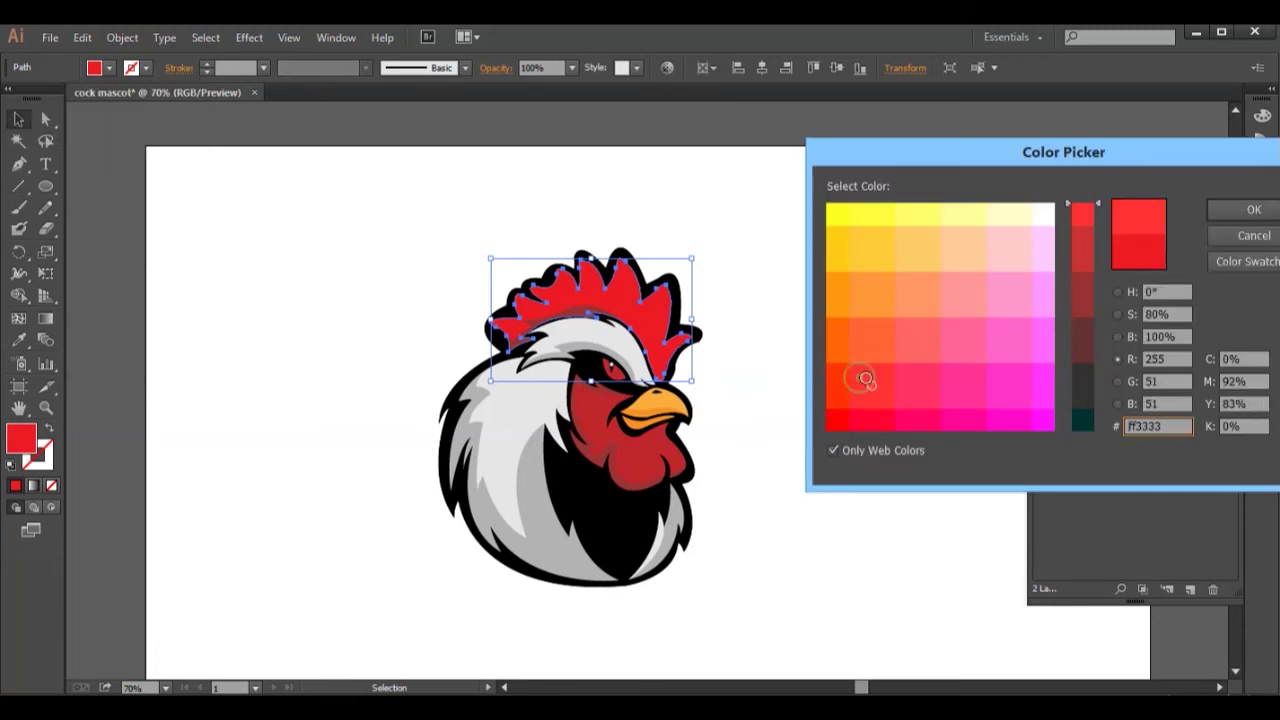
key(Return)
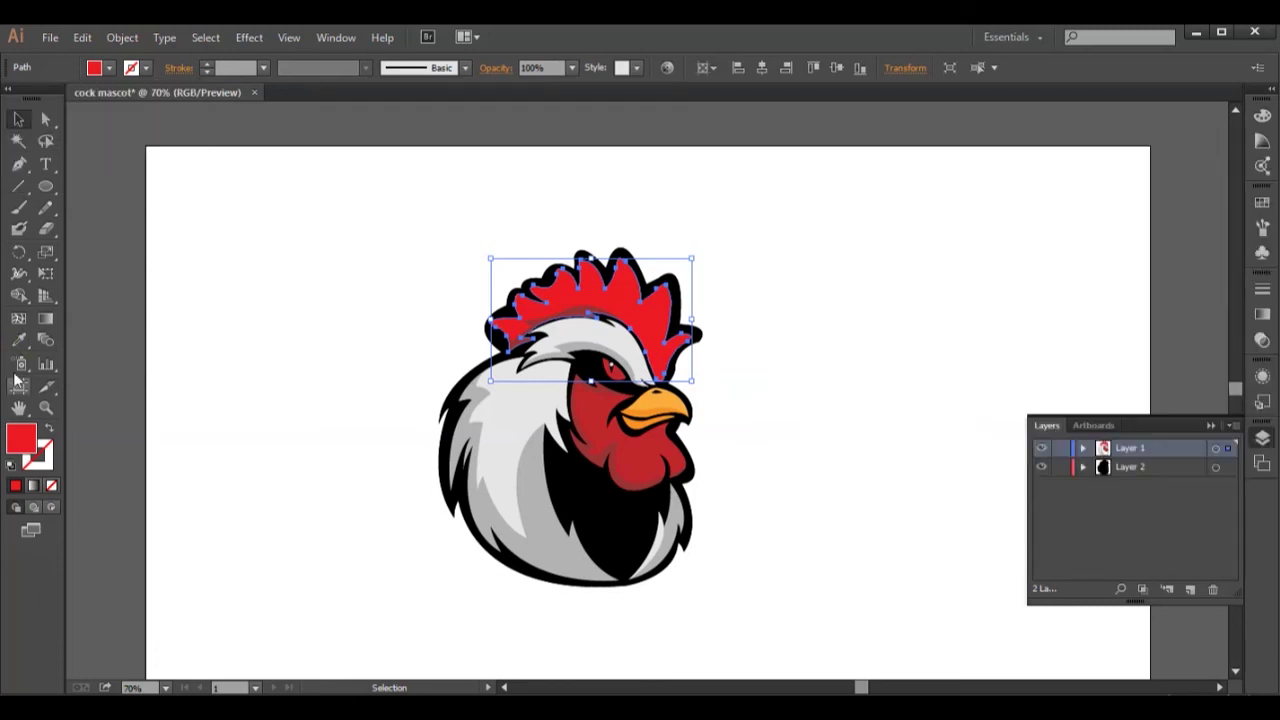
double_click(14, 442)
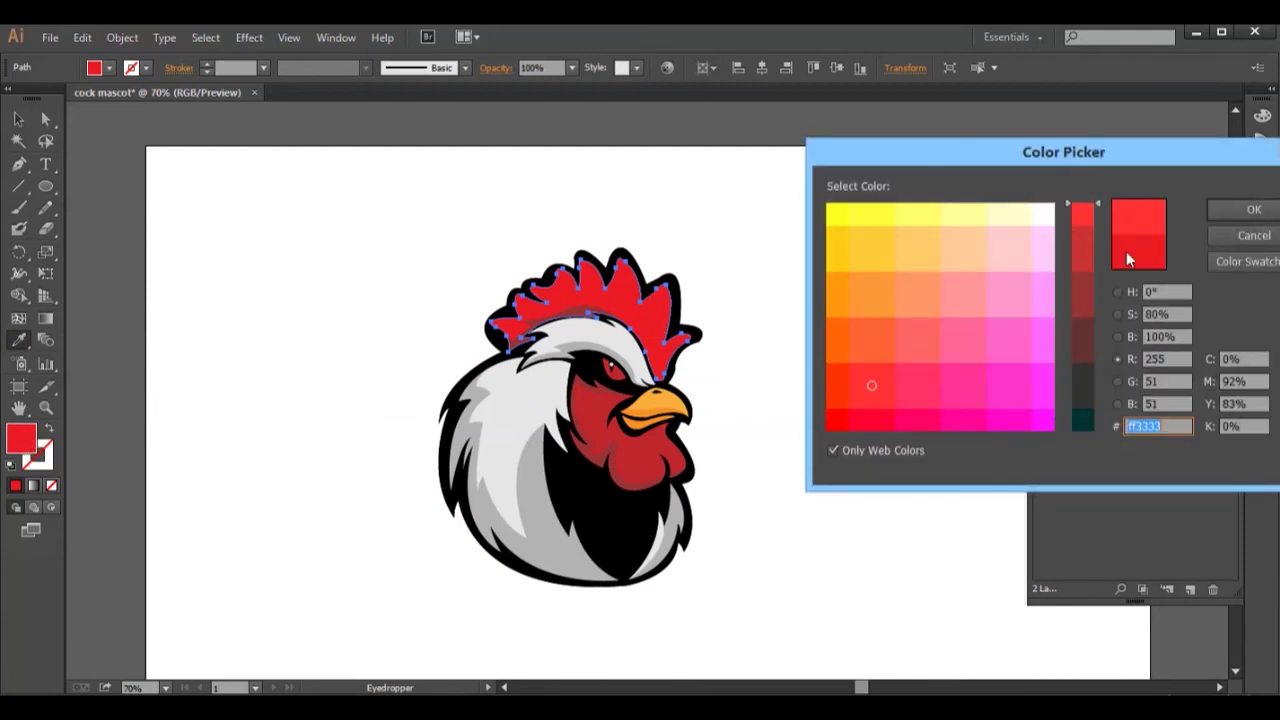
click(1250, 261)
drag(1099, 243, 1117, 420)
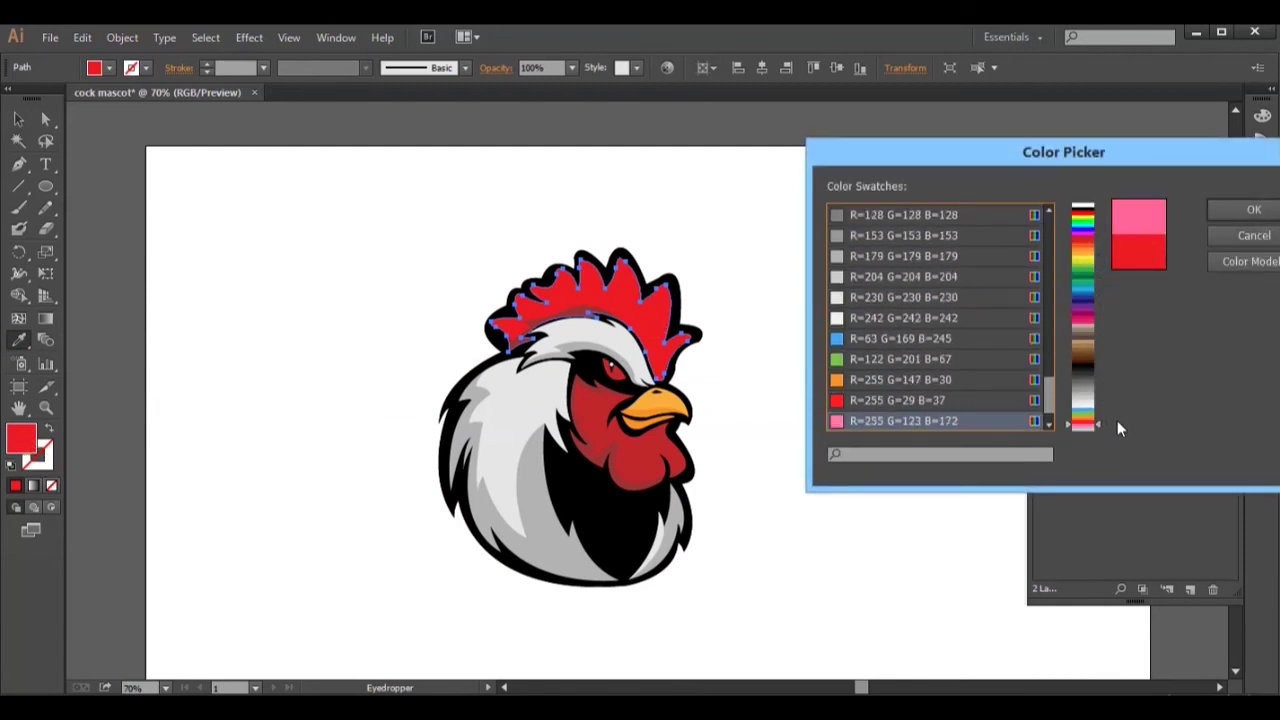
click(1253, 212)
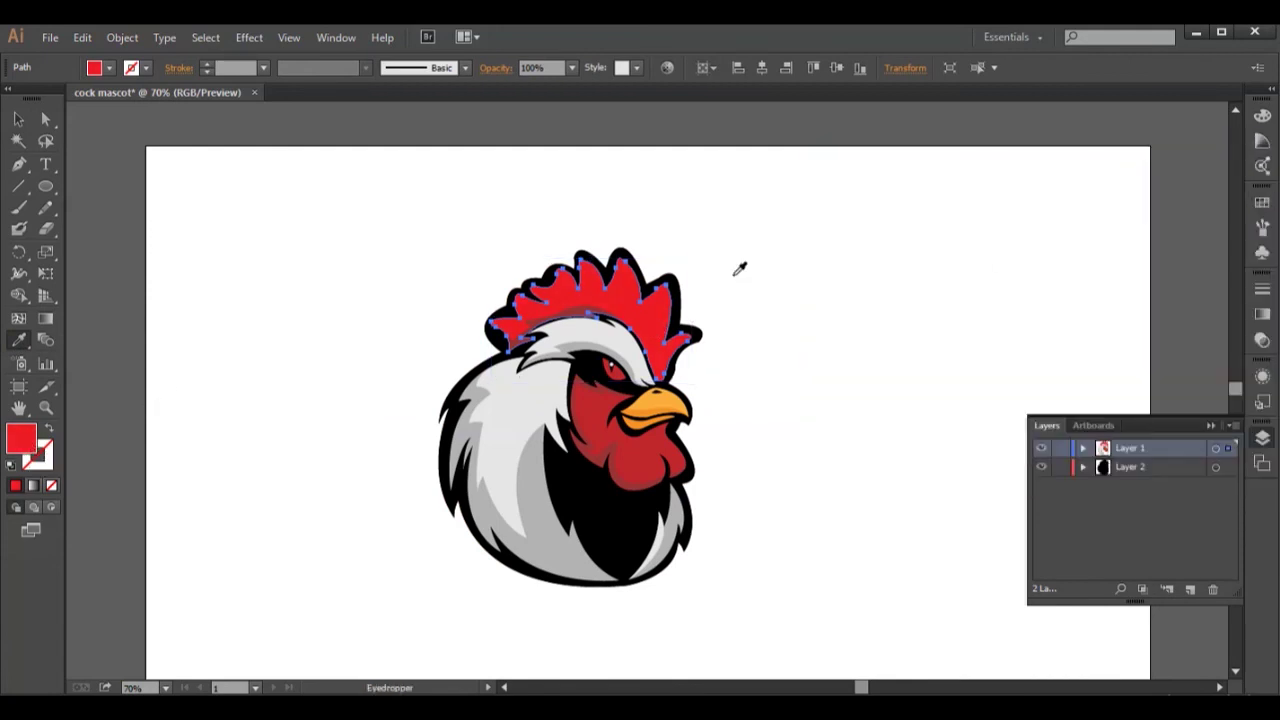
Apply the comb's bright red to the face and wattle with the eyedropper
key(ctrl+shift+a)
key(v)
click(640, 440)
key(ctrl+shift+a)
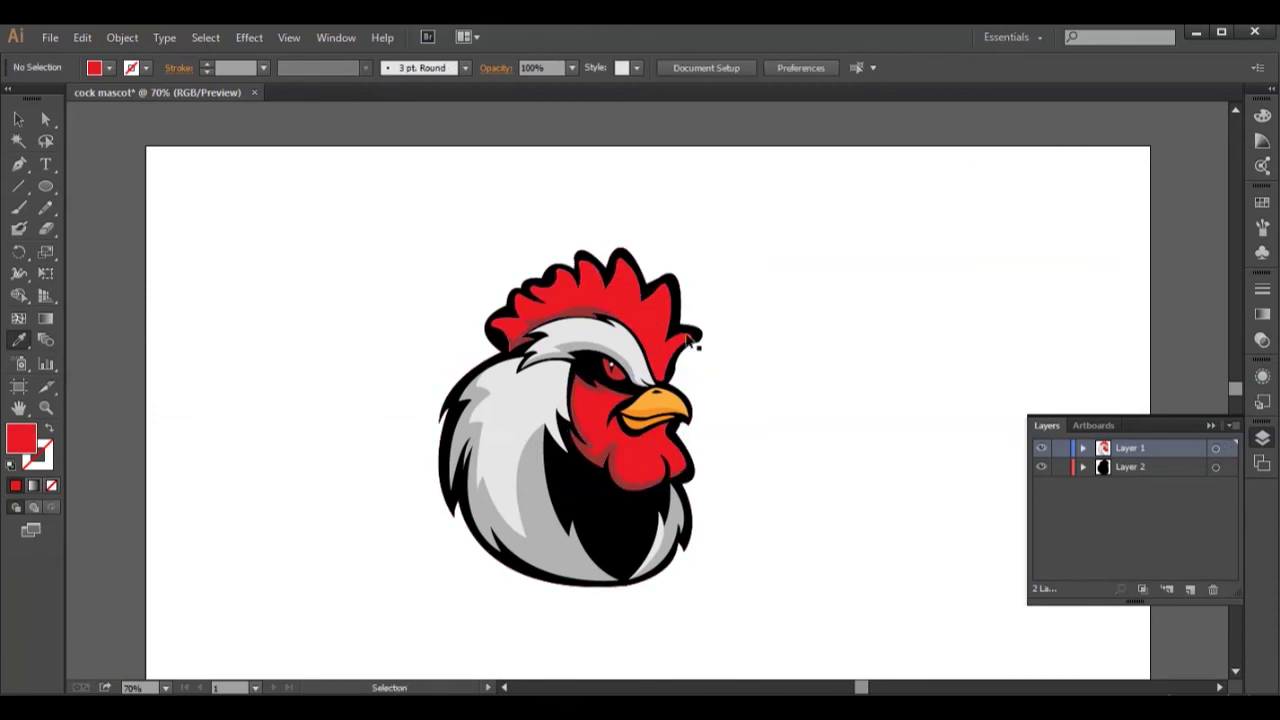
Check the face and wattle's bright red fill in the Color Picker
click(600, 420)
double_click(21, 438)
click(1243, 206)
Switch to My Workspace, docking the Color, Gradient and Pathfinder panels
click(1010, 37)
click(1043, 54)
click(1266, 42)
click(1120, 106)
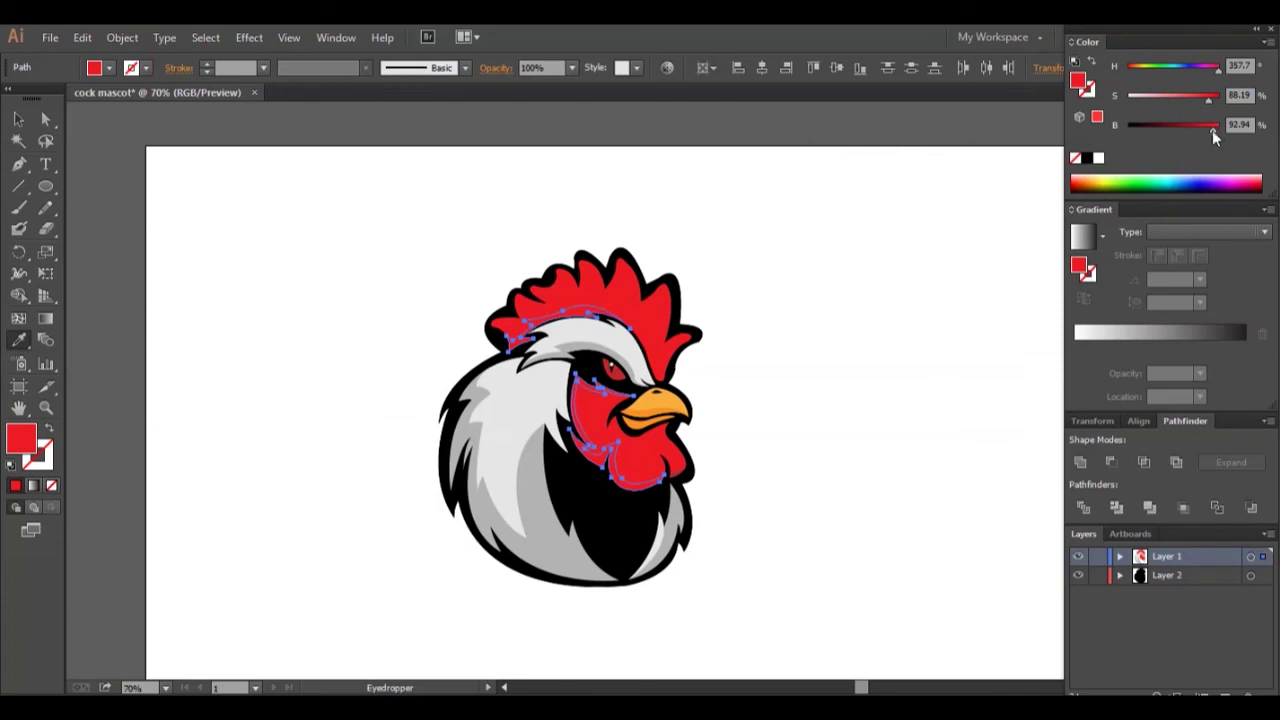
click(925, 262)
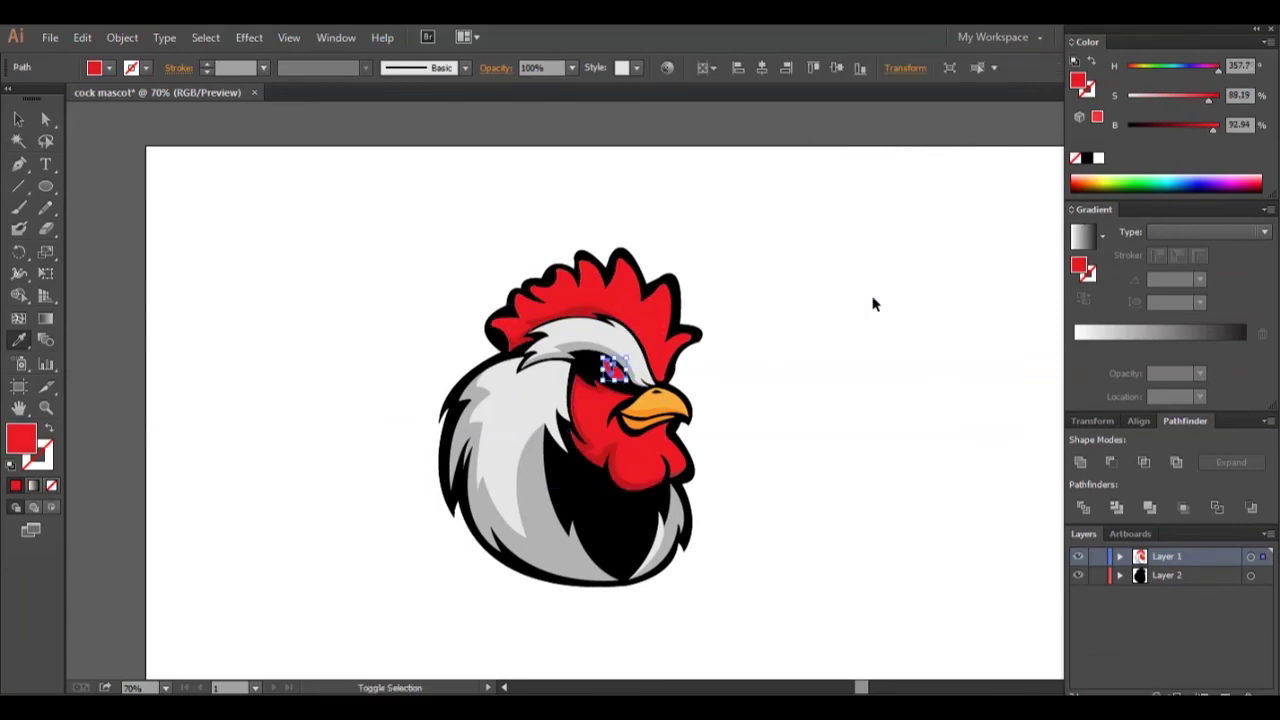